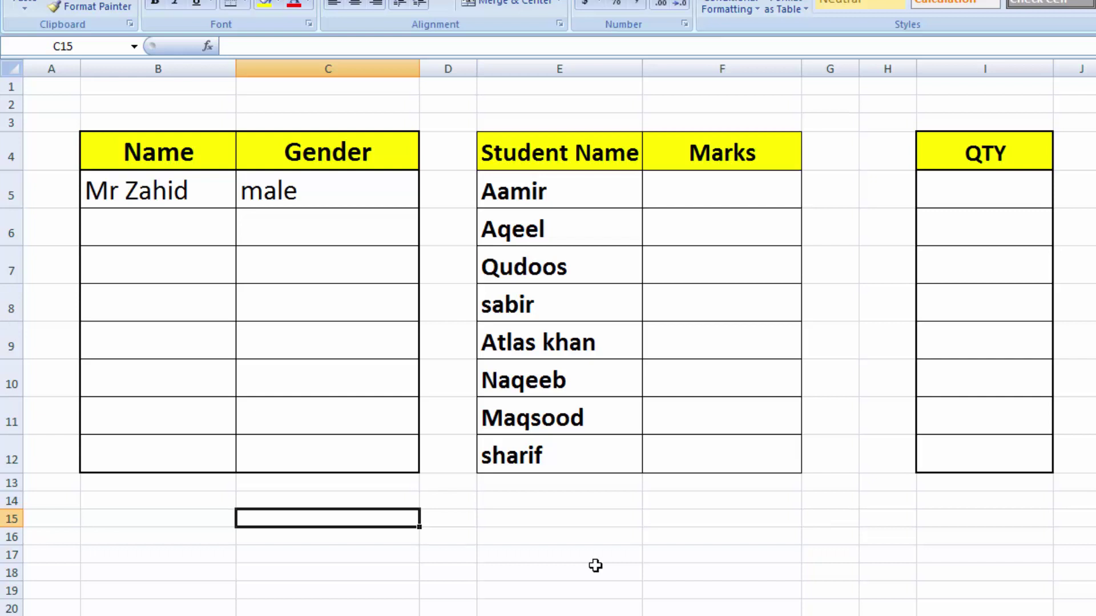
- Fill row 6 of the Name and Gender table with a person's first name in B6 and Male in C6
left_click(149, 214)
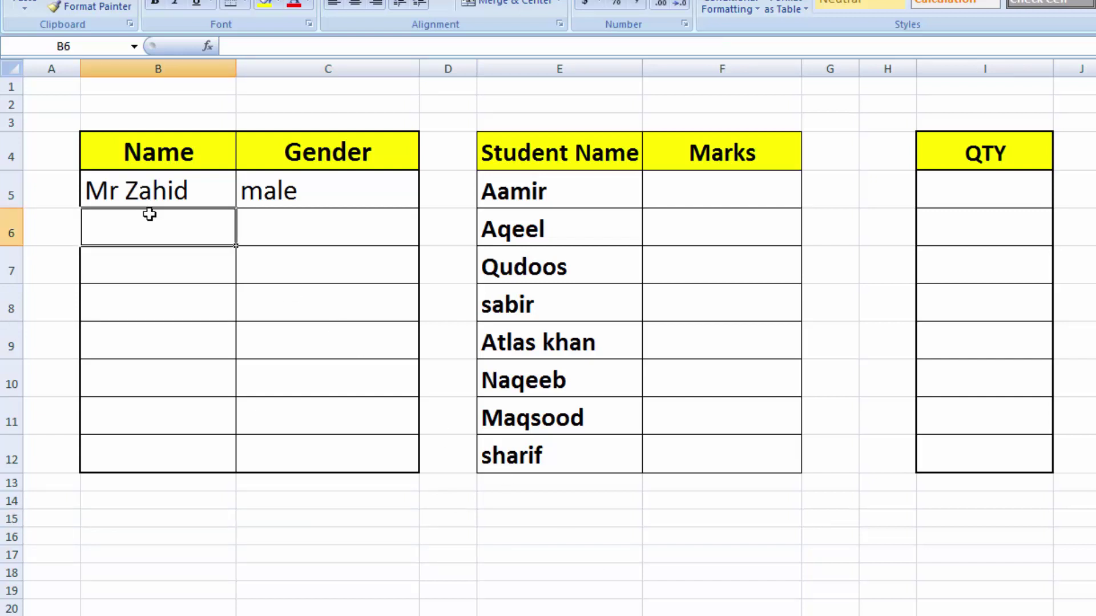
type("Rashid")
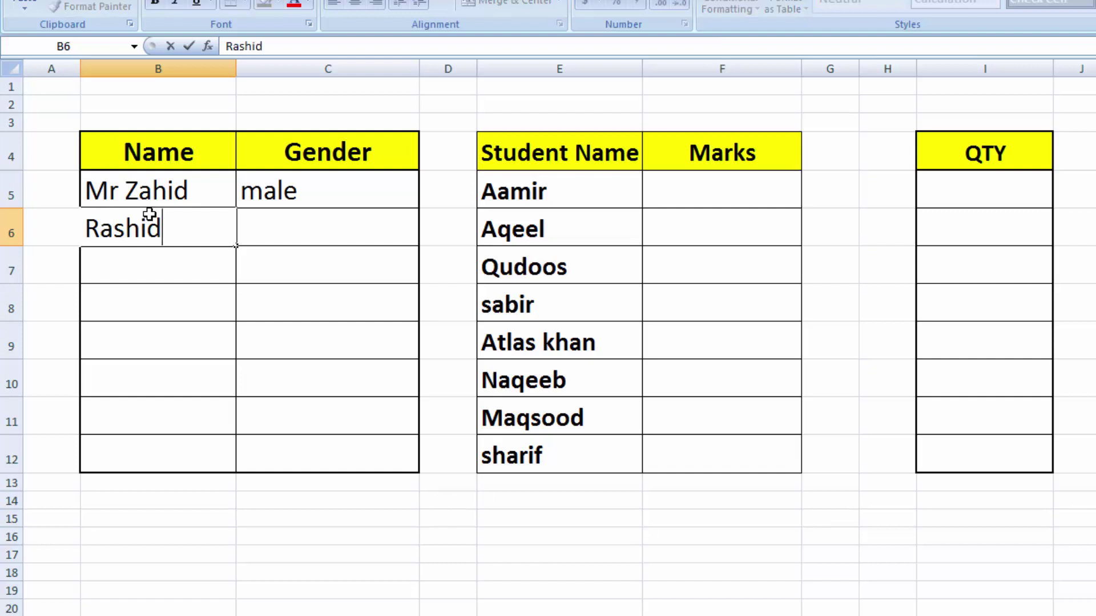
key("Tab")
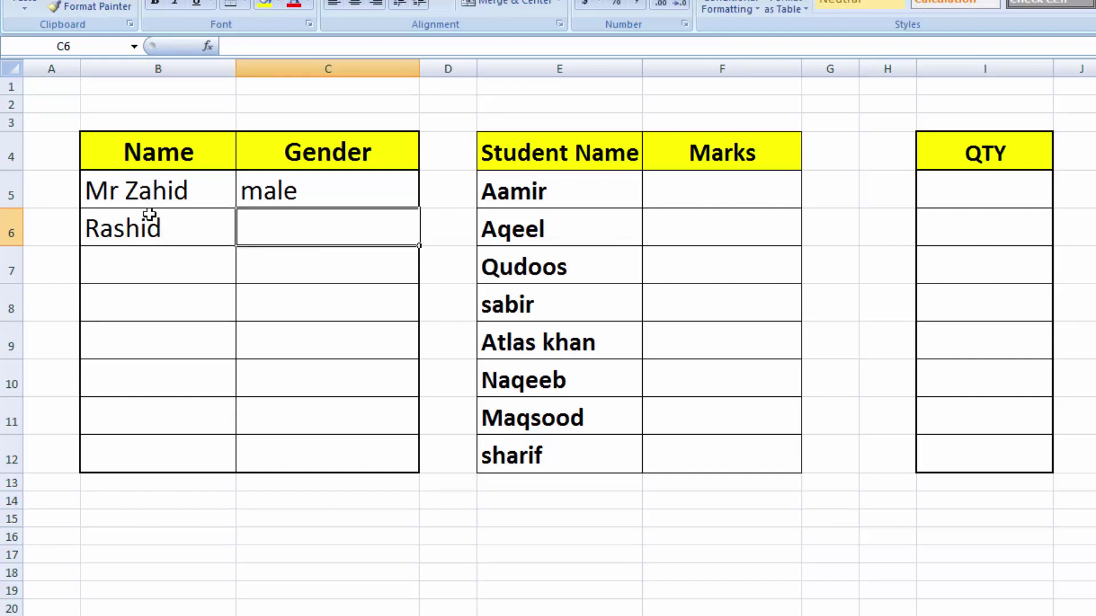
type("Male")
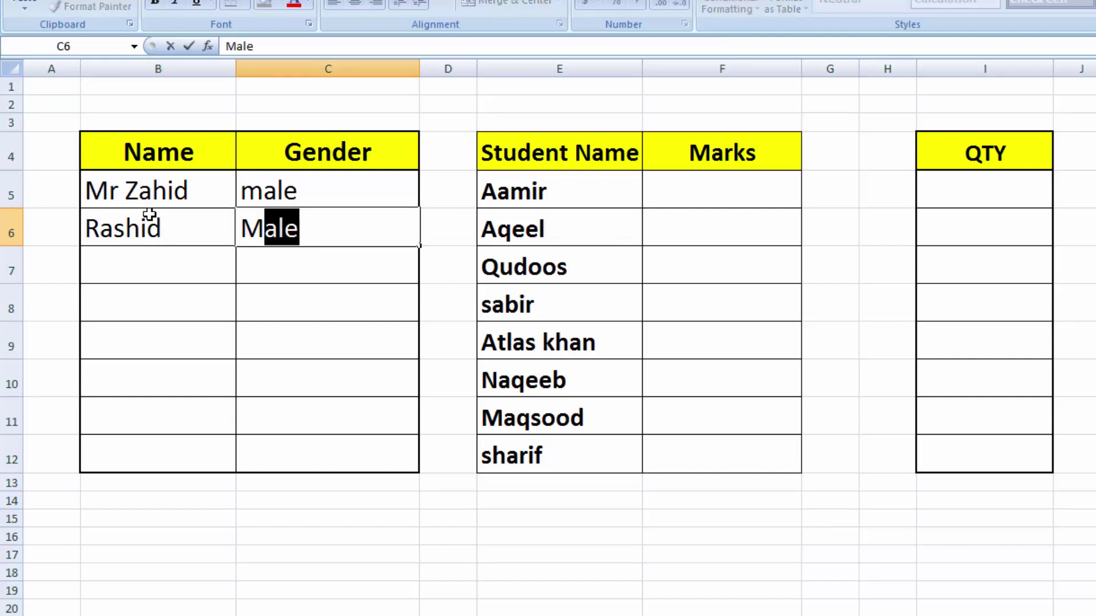
key("Tab")
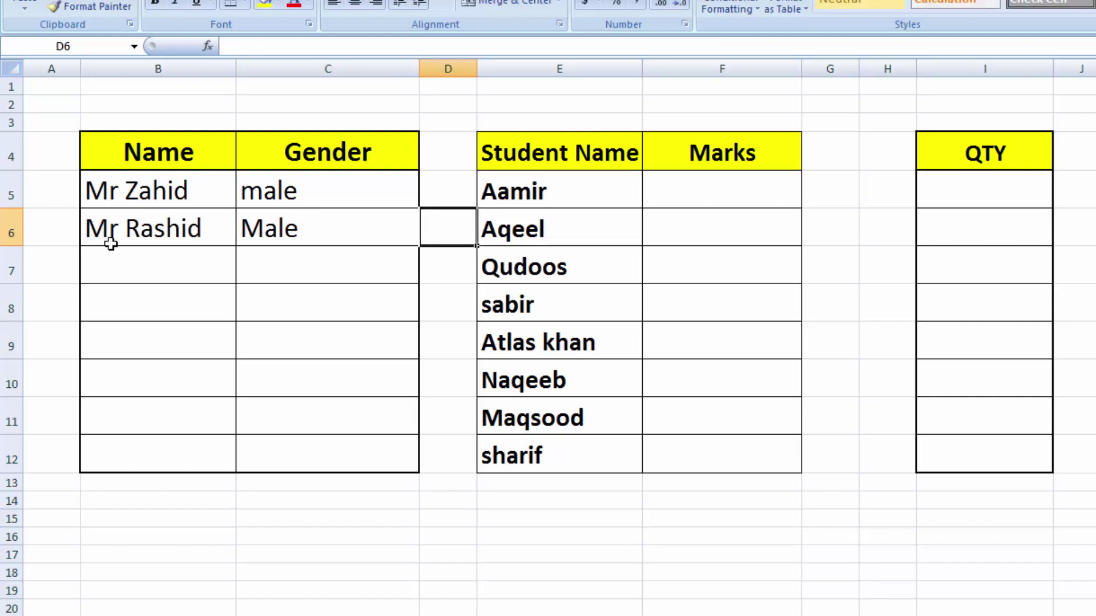
- Fill row 7 of the Name and Gender table with a person's first name in B7 and Female in C7
left_click(155, 273)
type("Robina")
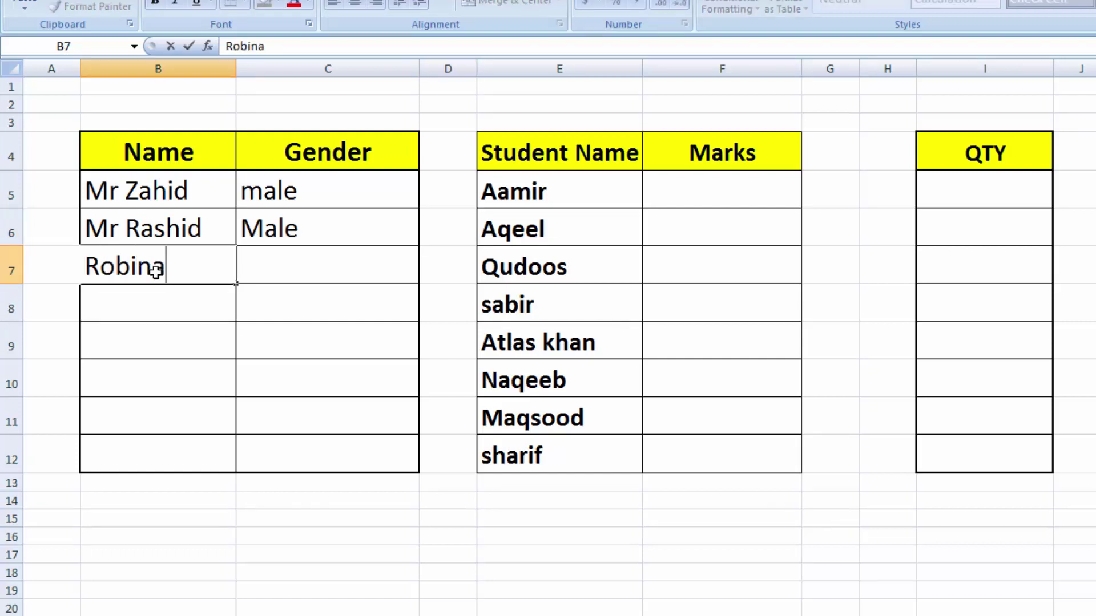
key("Tab")
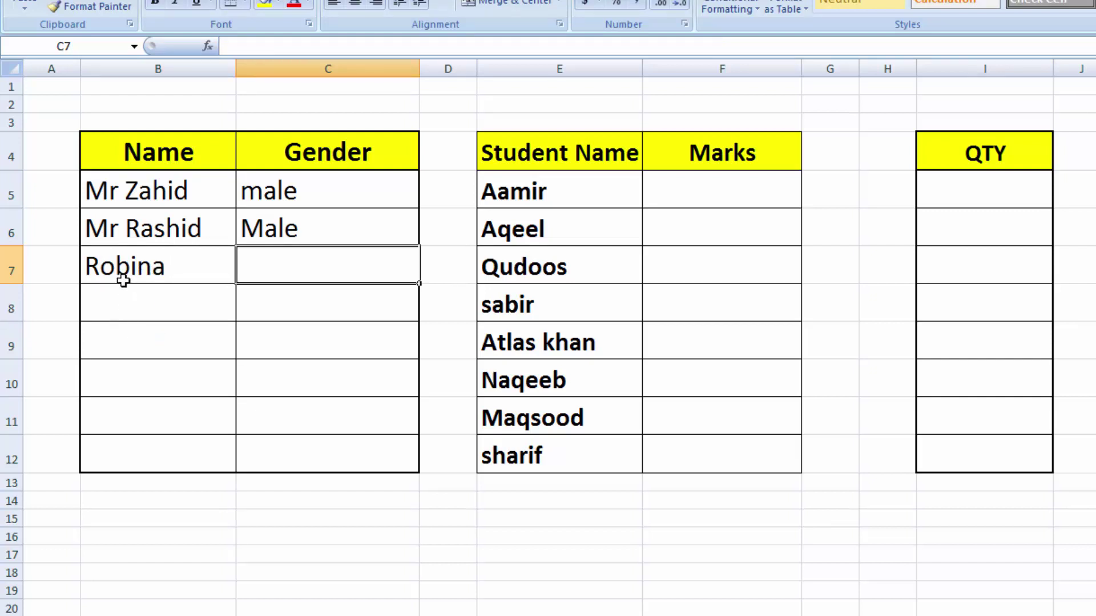
type("Female")
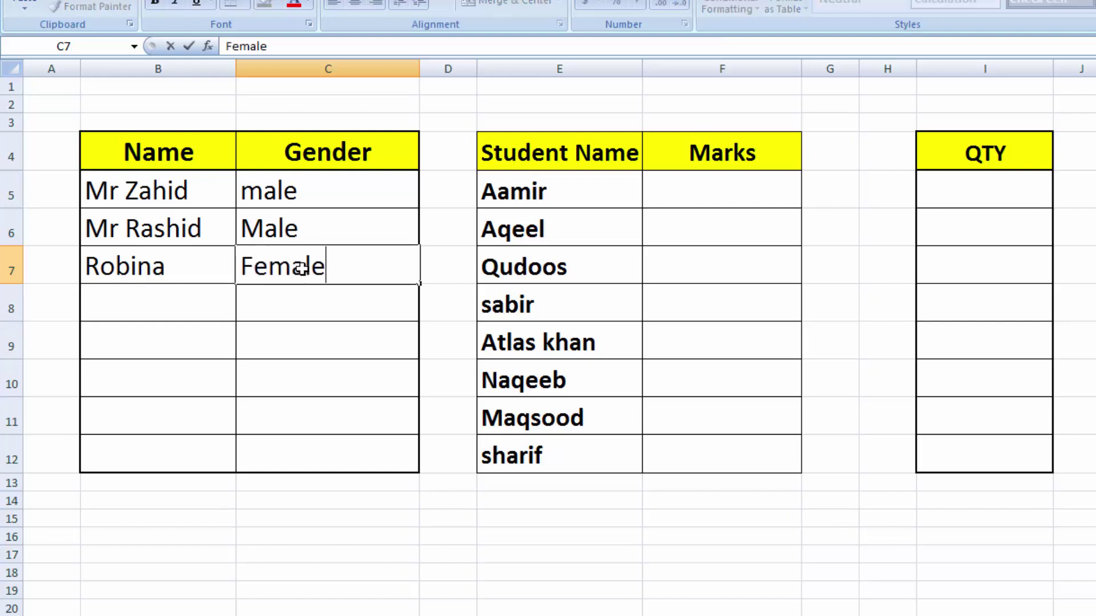
key("Tab")
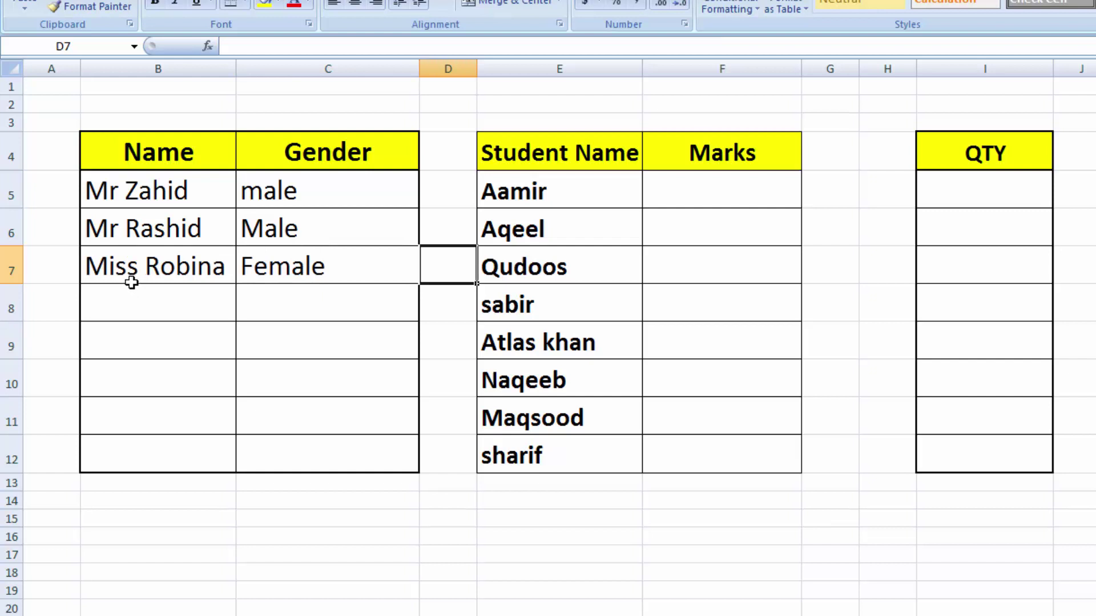
- Fill row 8 of the Name and Gender table with a person's first name in B8 and Male in C8
left_click(164, 308)
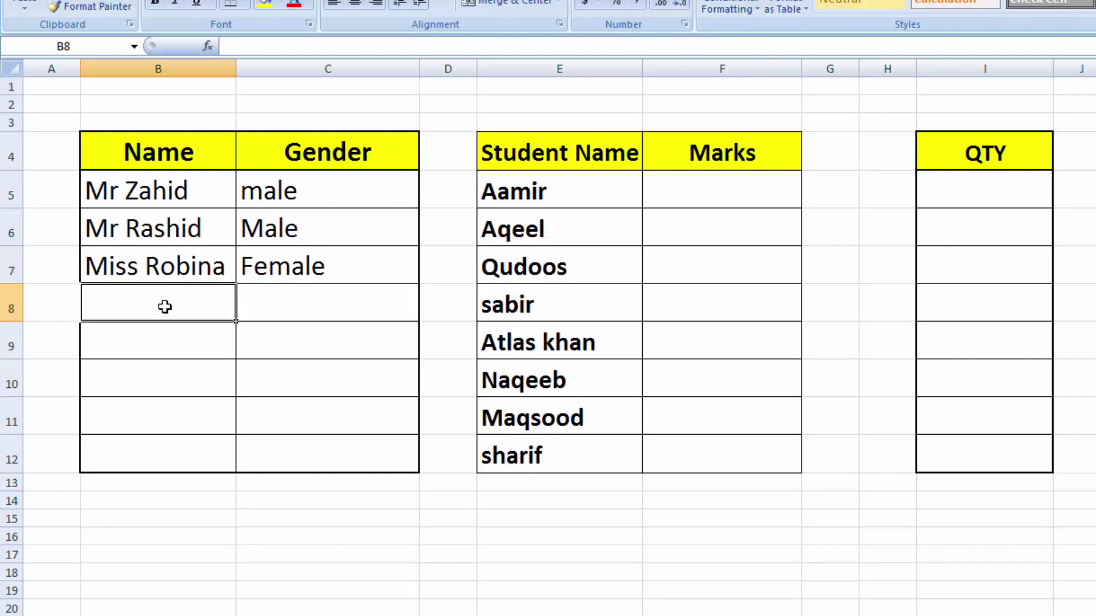
type("Anwar")
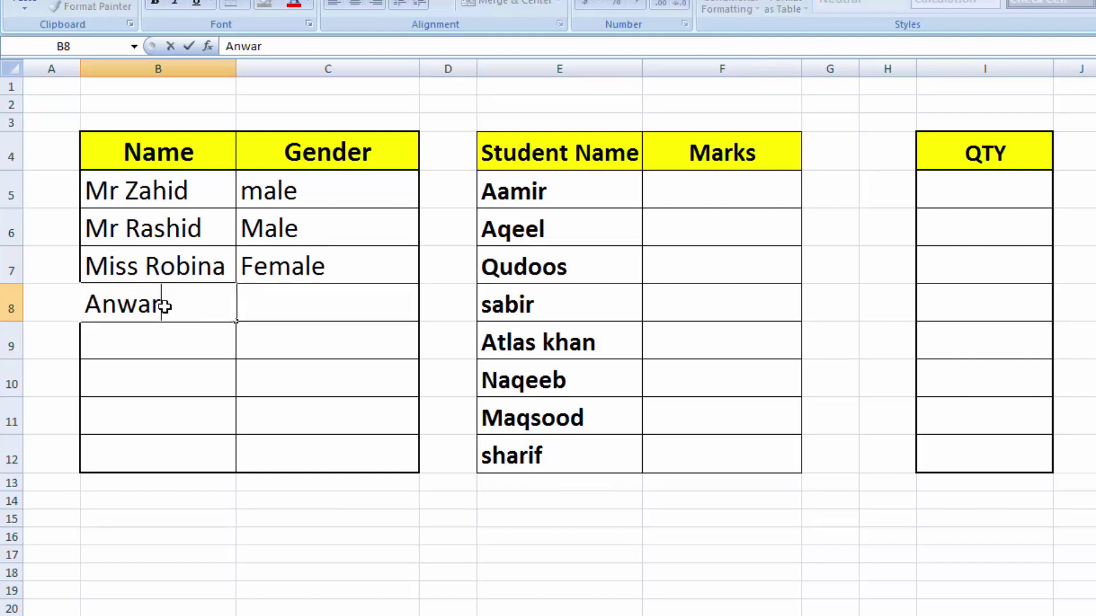
key("Tab")
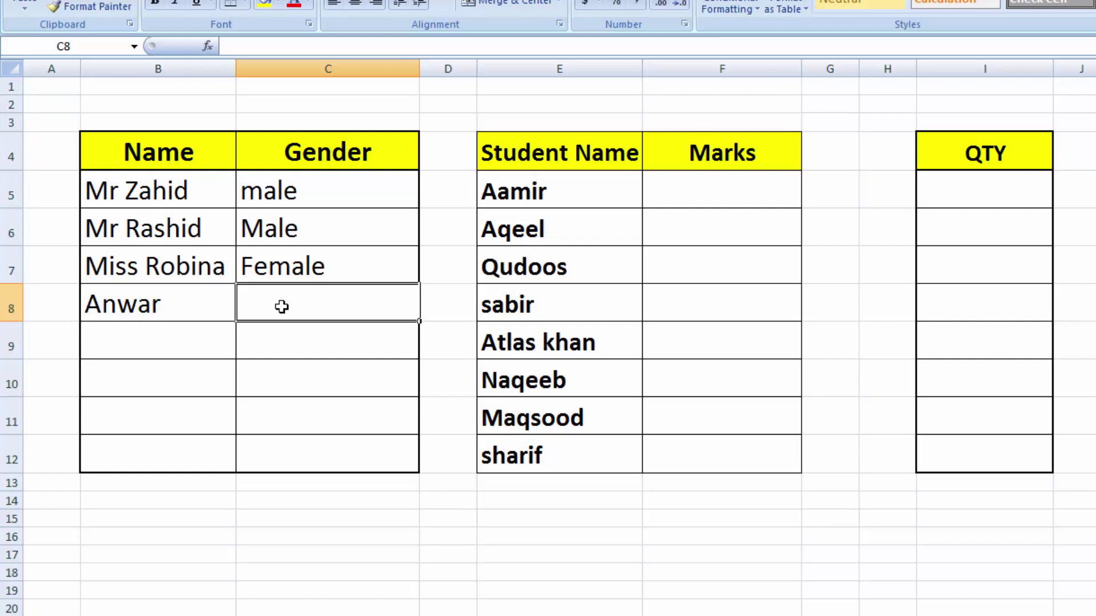
type("Male")
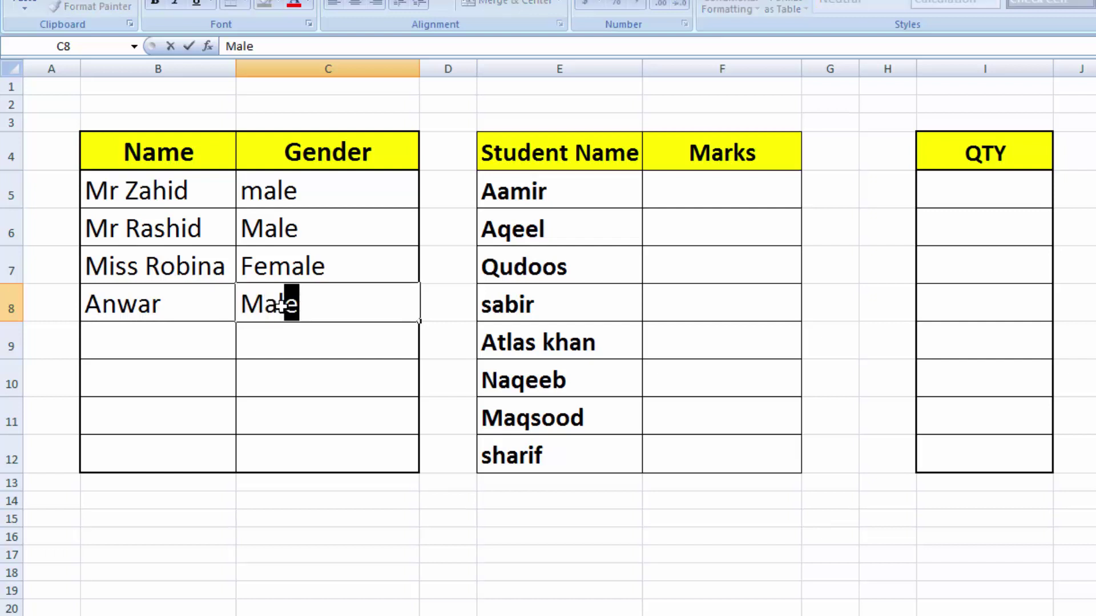
key("Tab")
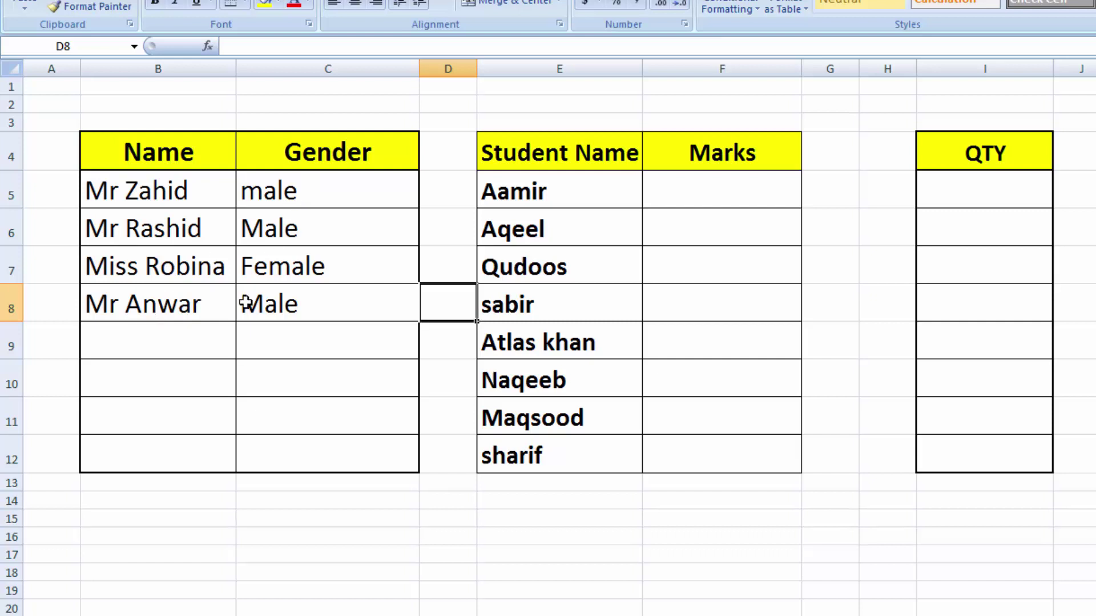
- Enter student marks in the Marks column: 99 in F5, 120 in F6 and 110 in F8
left_click(733, 200)
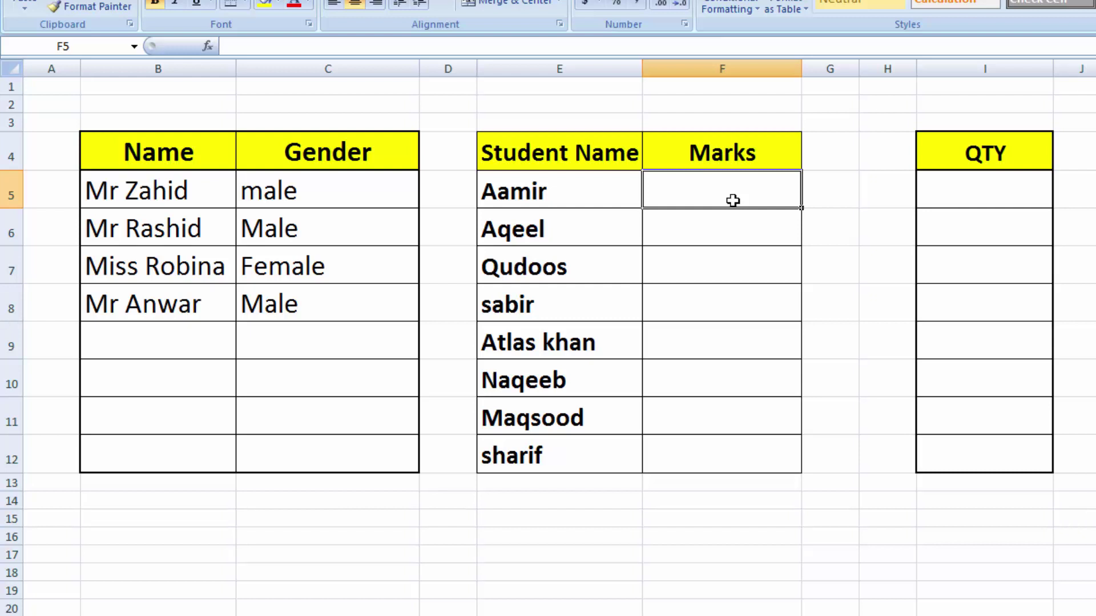
type("99")
key("Return")
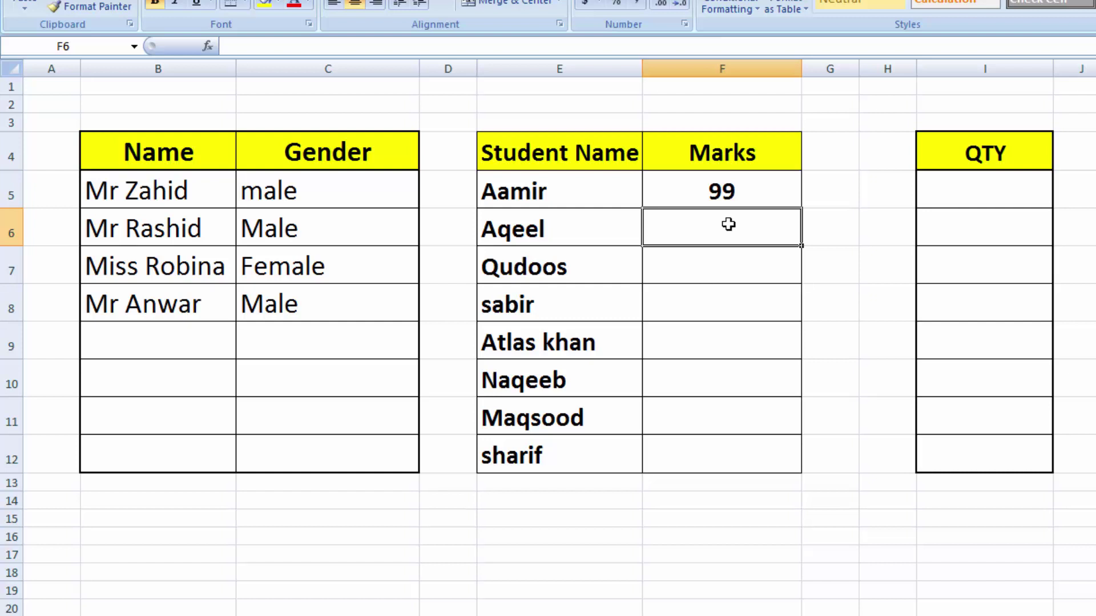
type("12")
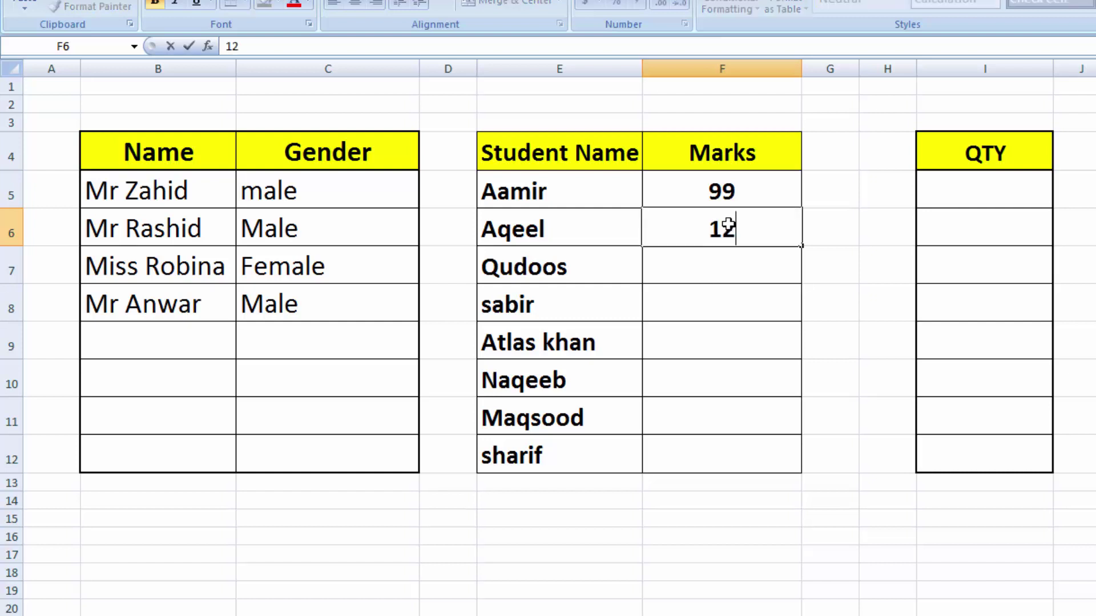
type("0")
key("Tab")
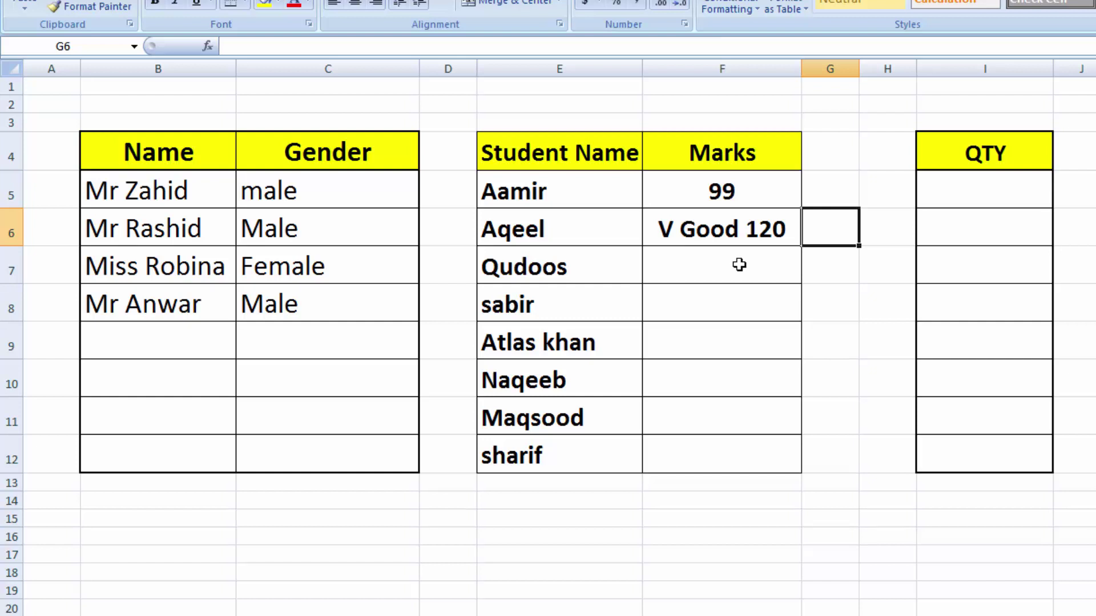
left_click(743, 306)
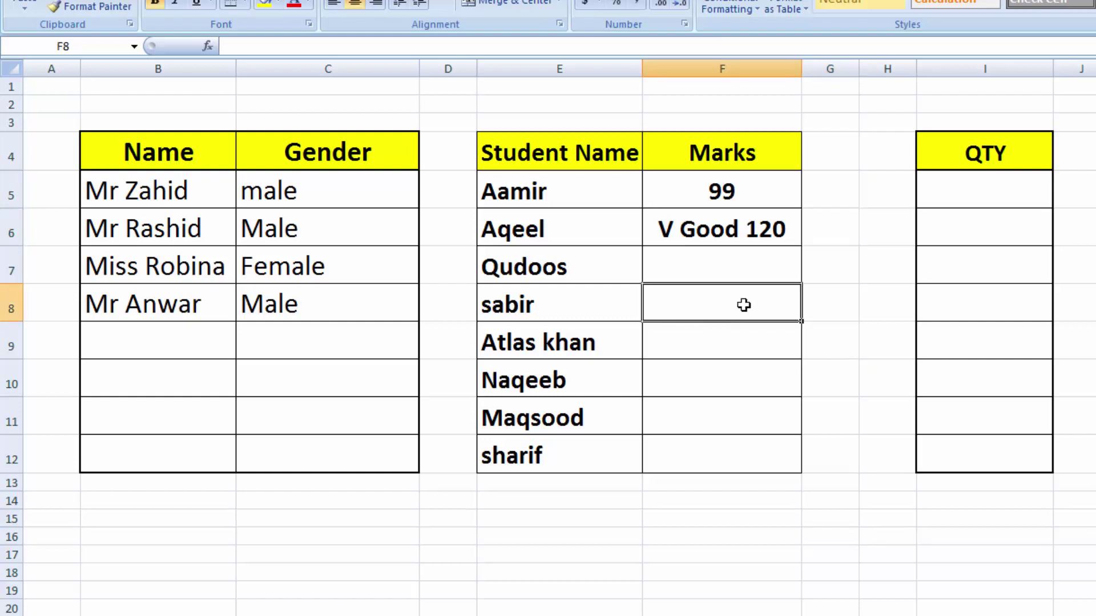
type("110")
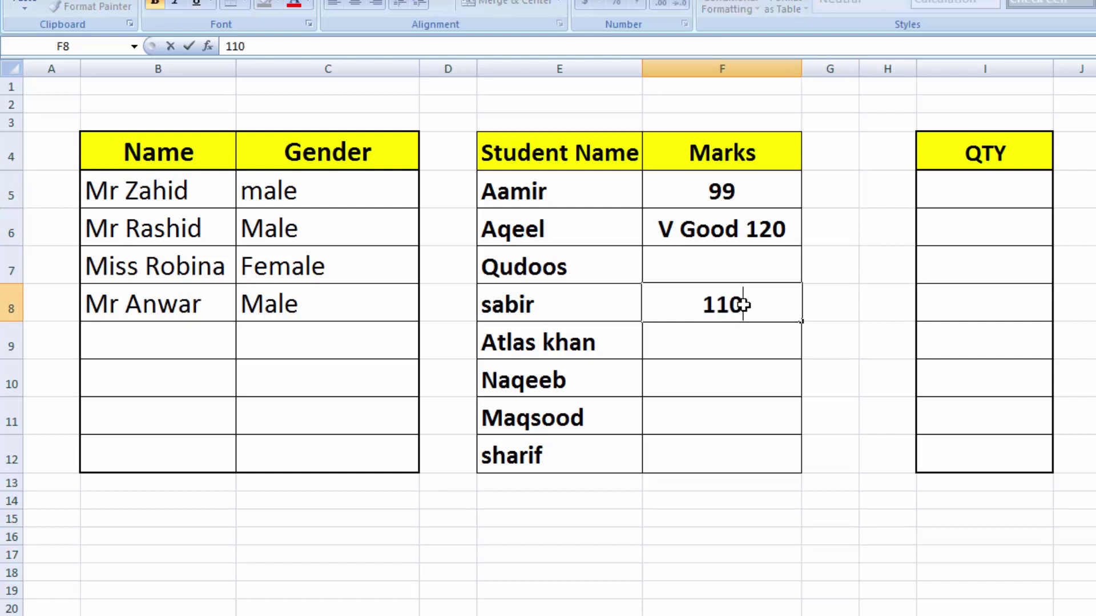
key("Tab")
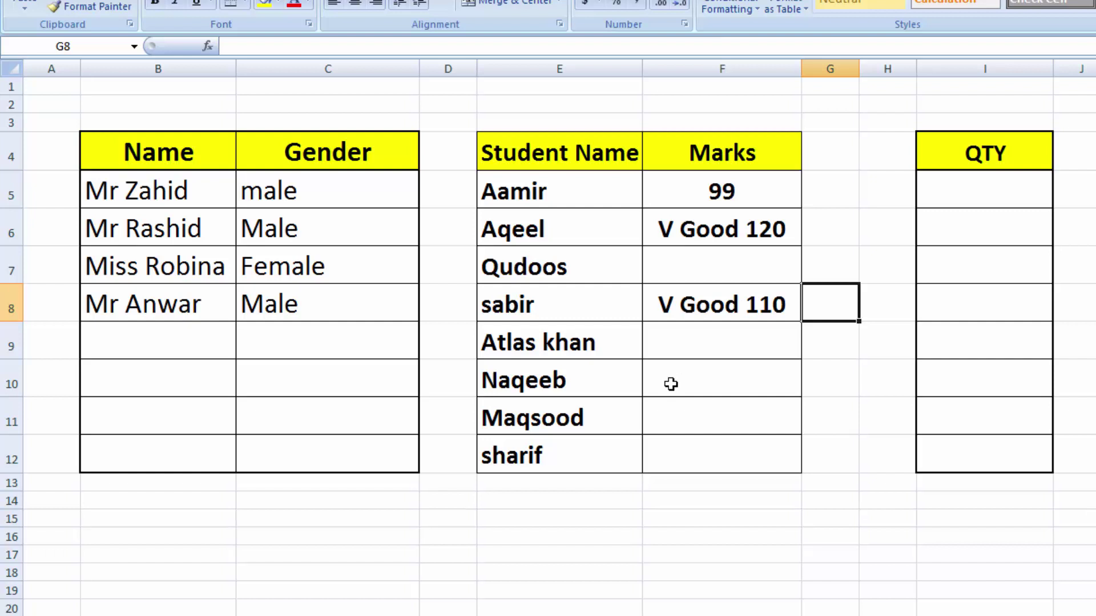
- Enter quantities in the QTY column: 0.9 in I5 and 10 in I6
left_click(965, 200)
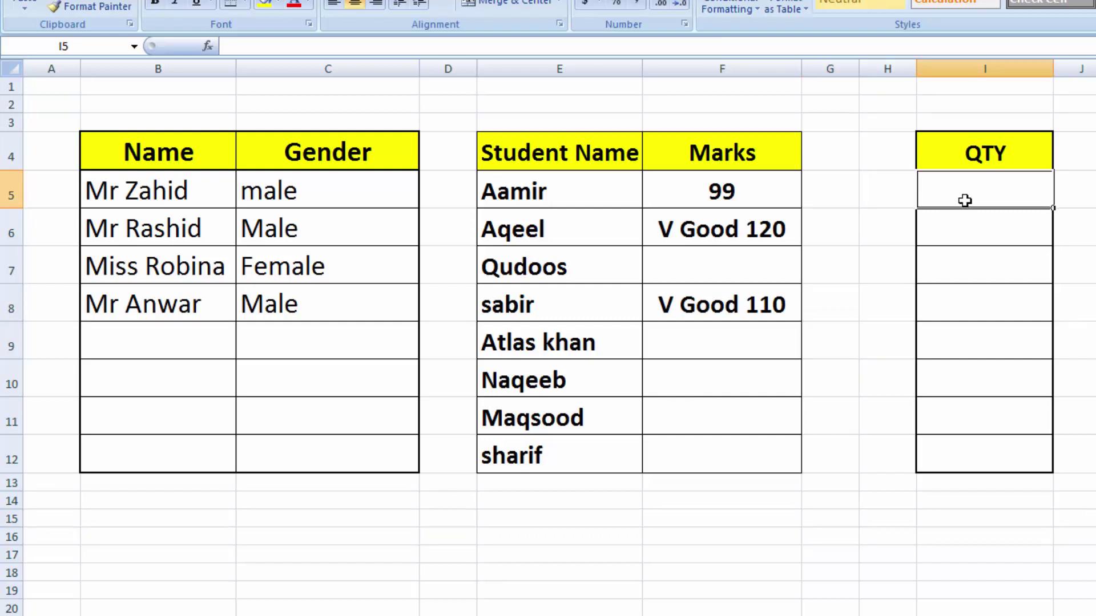
double_click(964, 201)
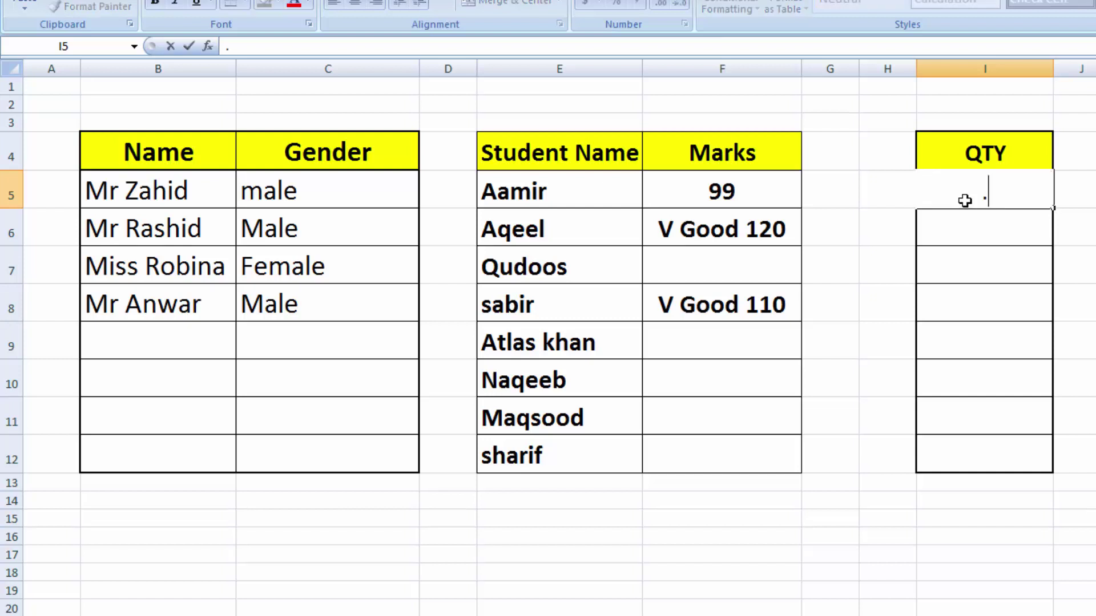
type("88")
key("Tab")
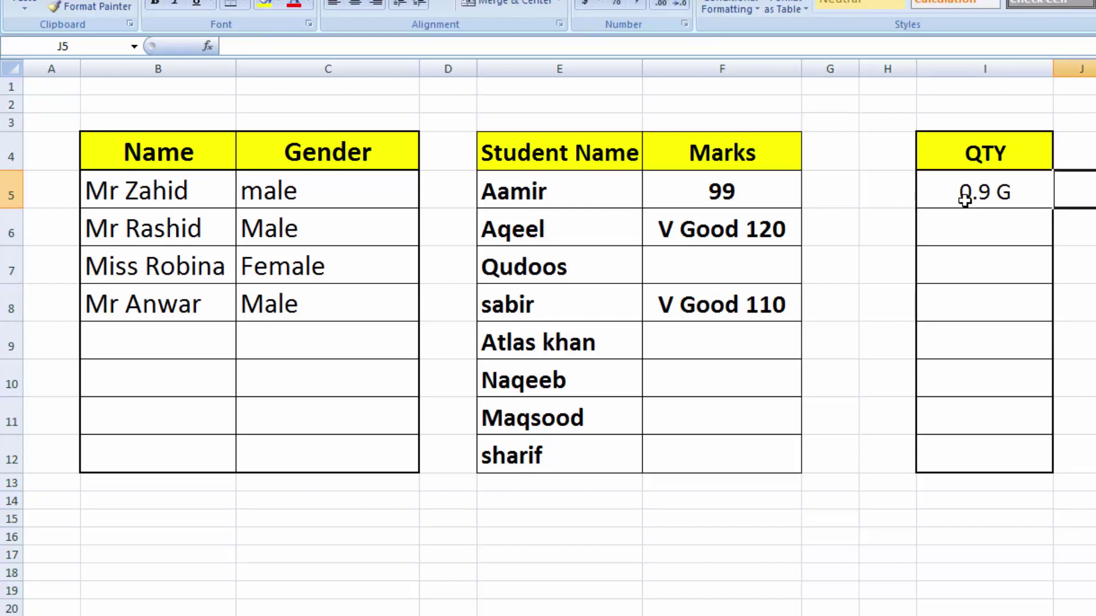
left_click(1020, 227)
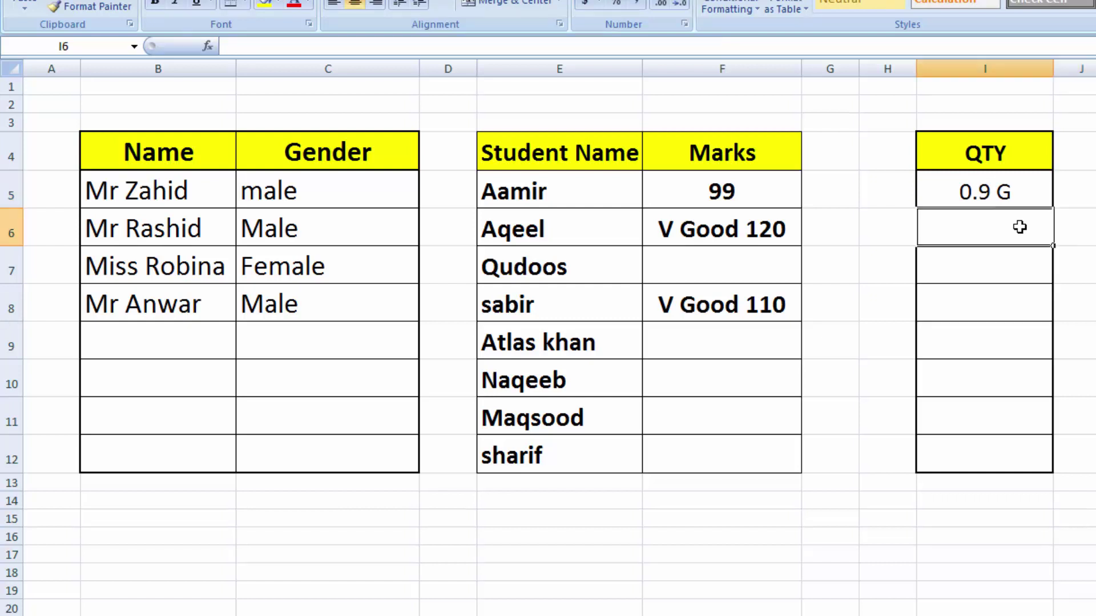
type("10")
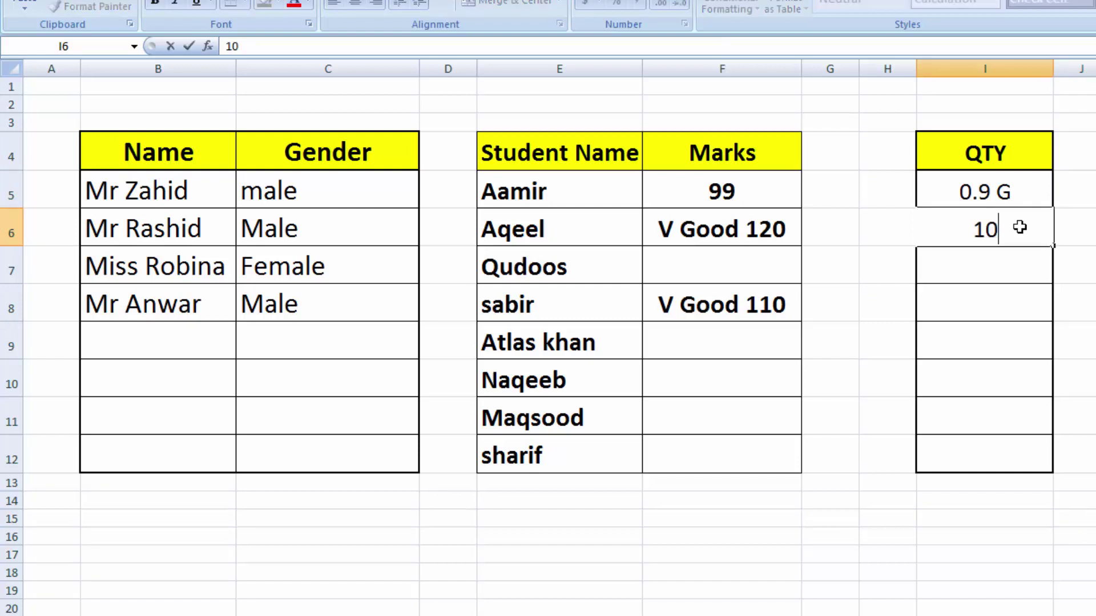
key("Tab")
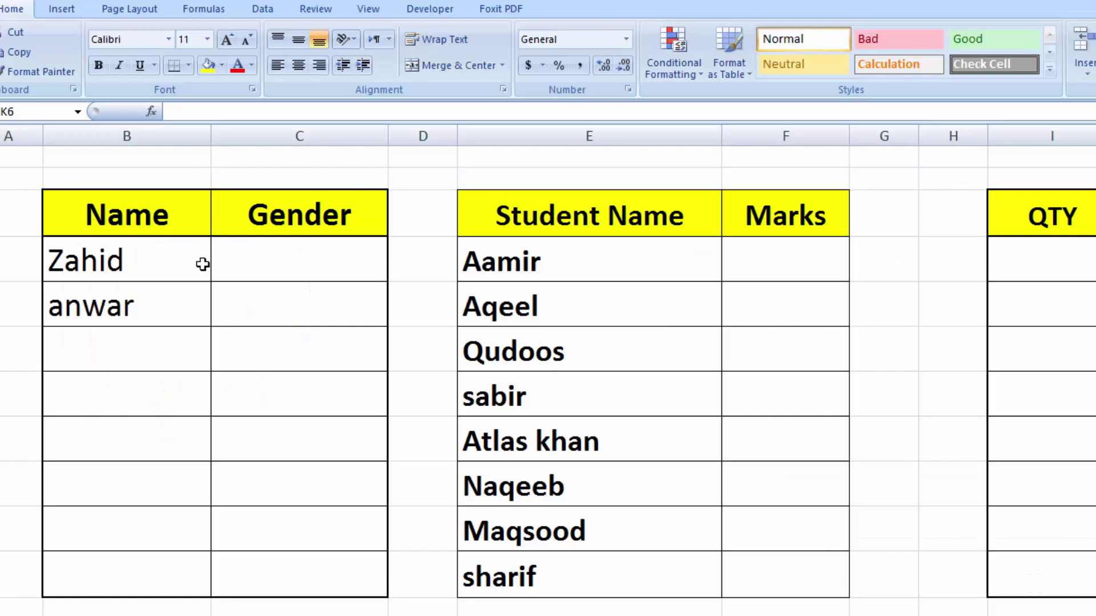
- Start a new conditional formatting rule for the eight cells under Name, using a formula to determine which cells to format
left_click_drag(162, 255, 161, 558)
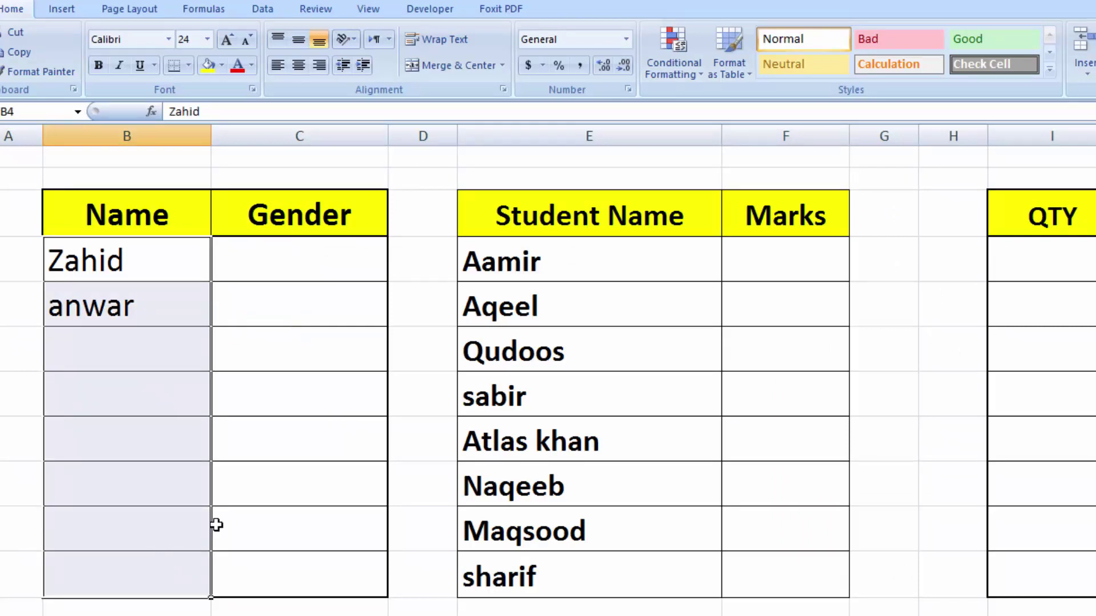
left_click(679, 80)
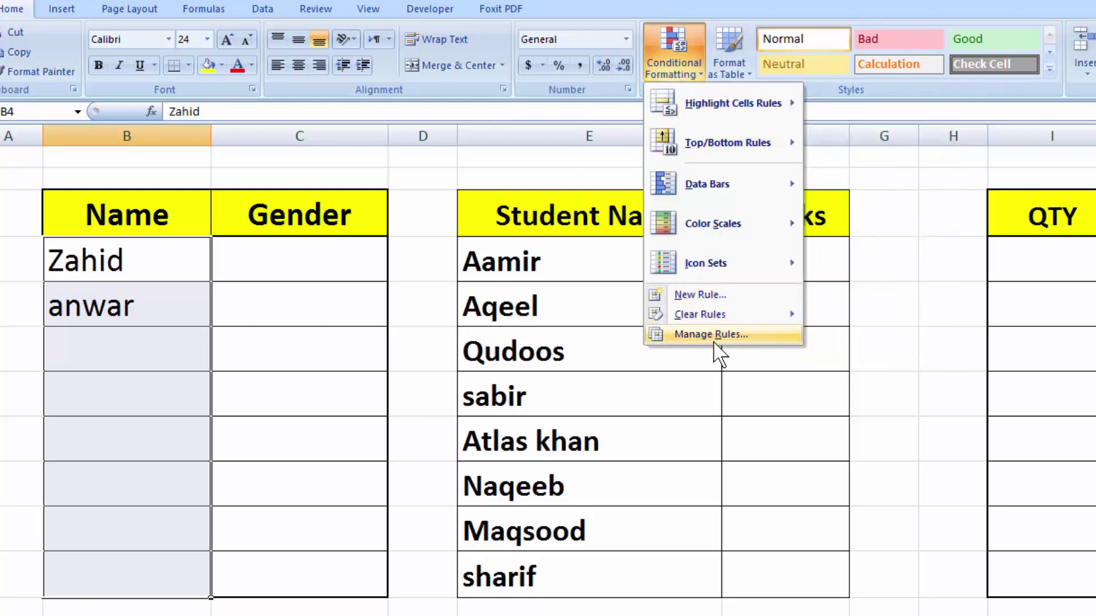
left_click(707, 295)
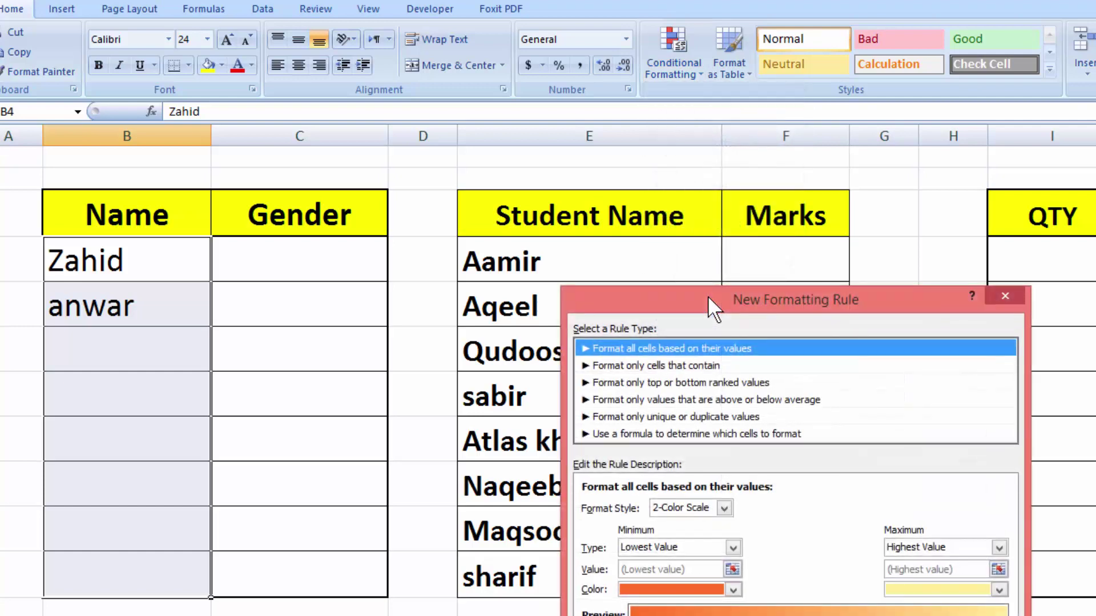
left_click_drag(714, 303, 686, 216)
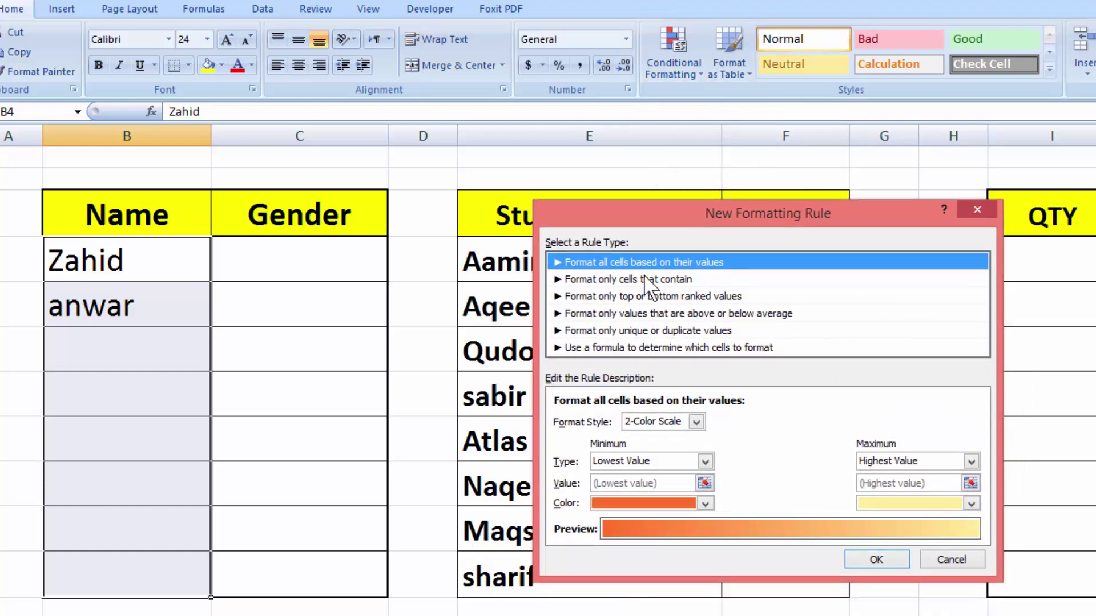
left_click(631, 348)
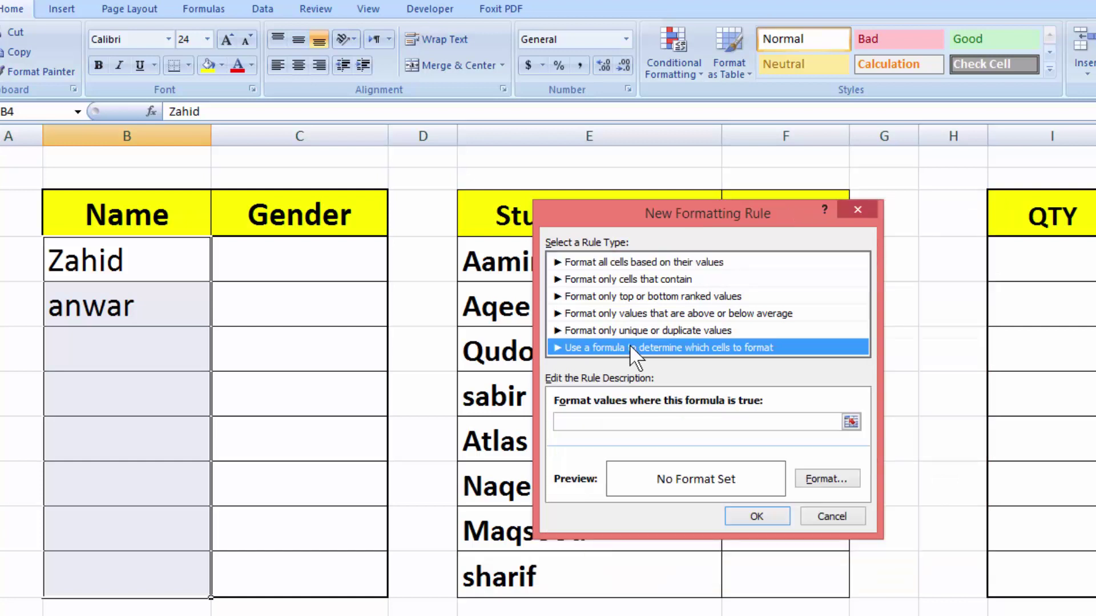
- Enter the rule formula =$C4="Male", referencing the first Gender cell with only its column locked
left_click(596, 423)
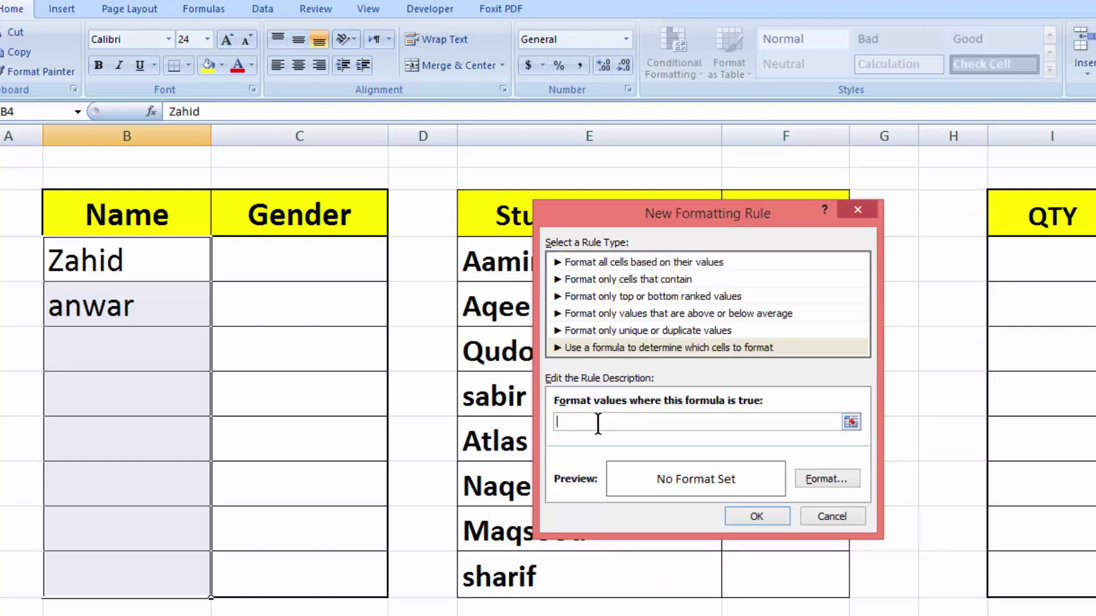
left_click(316, 260)
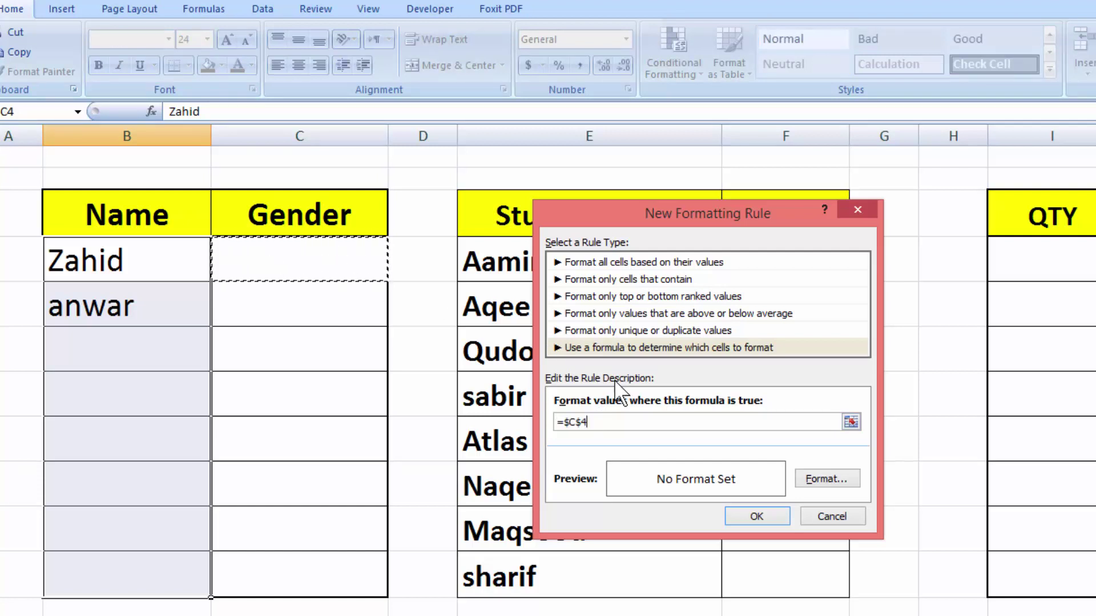
left_click(580, 422)
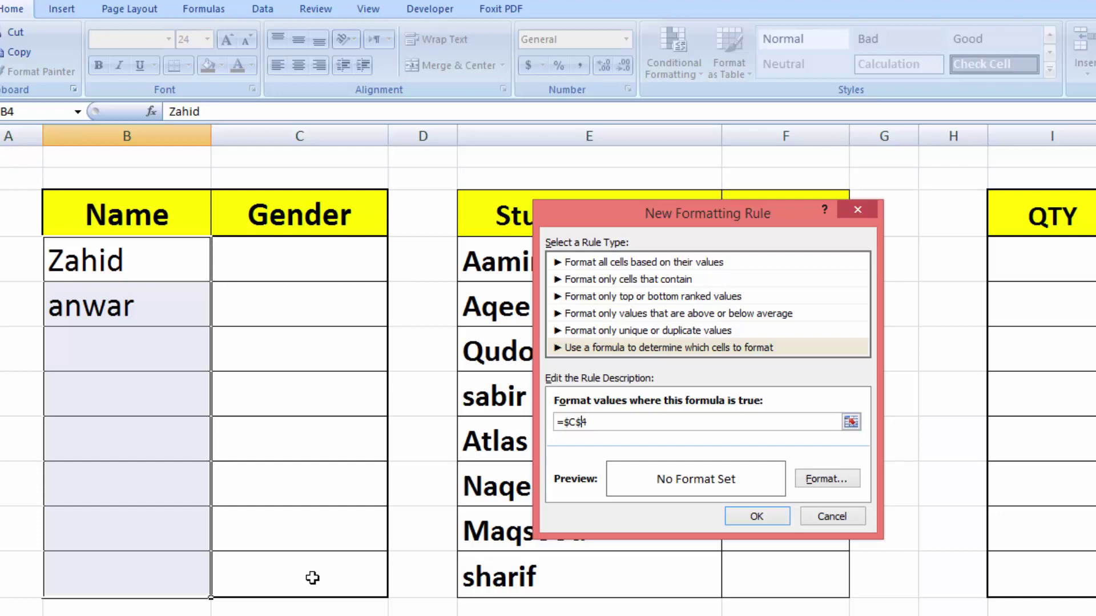
key("BackSpace")
type("=")
type("Male")
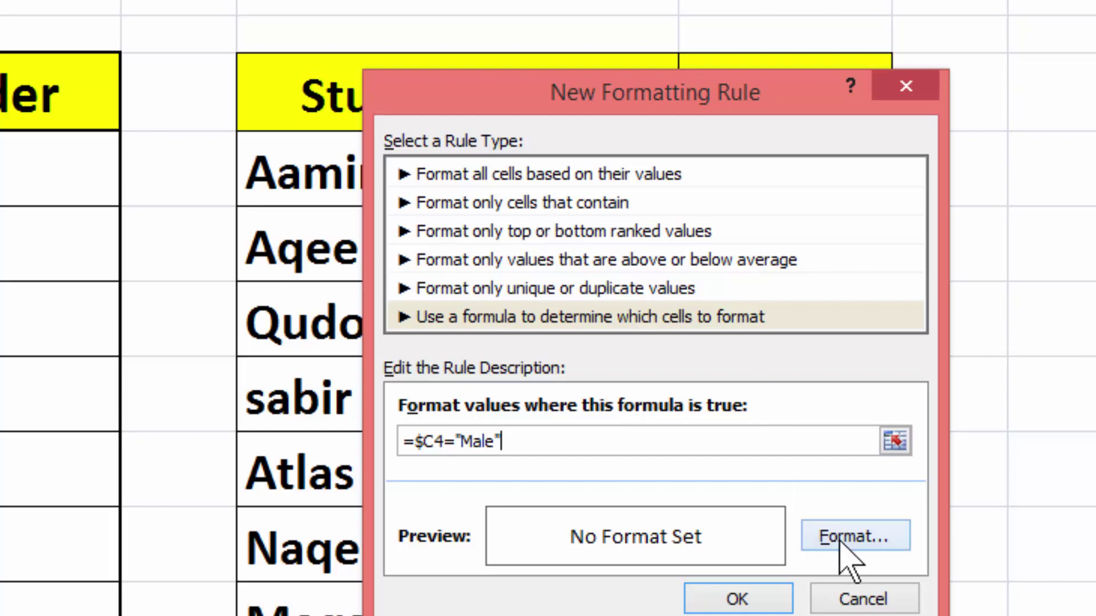
- Give the rule the custom number format "Mr" @ and apply the rule to the Name cells
left_click(856, 537)
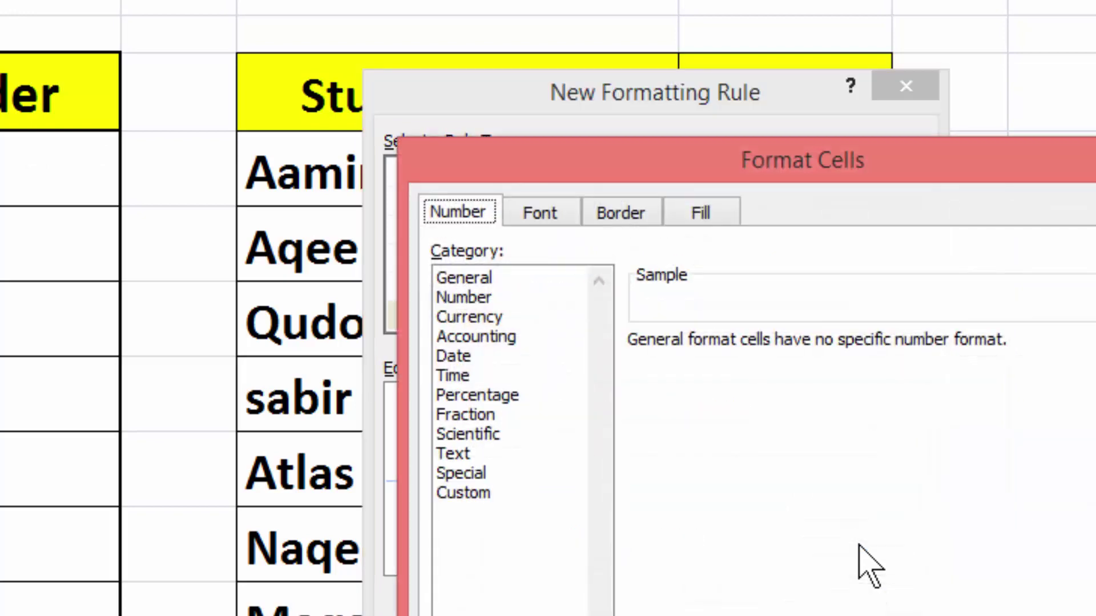
left_click(488, 494)
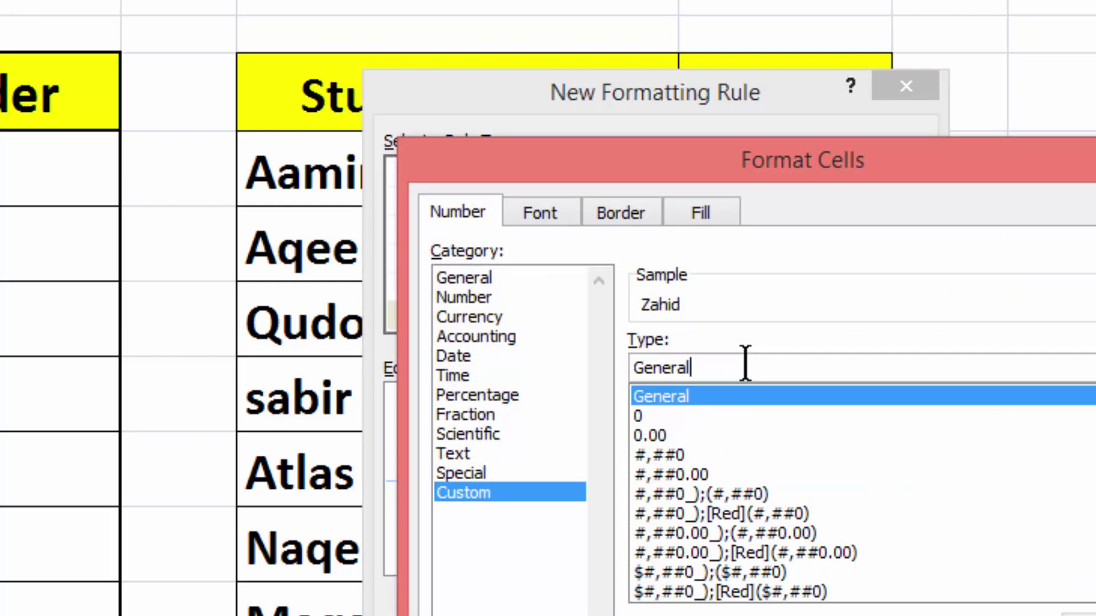
left_click_drag(745, 363, 516, 345)
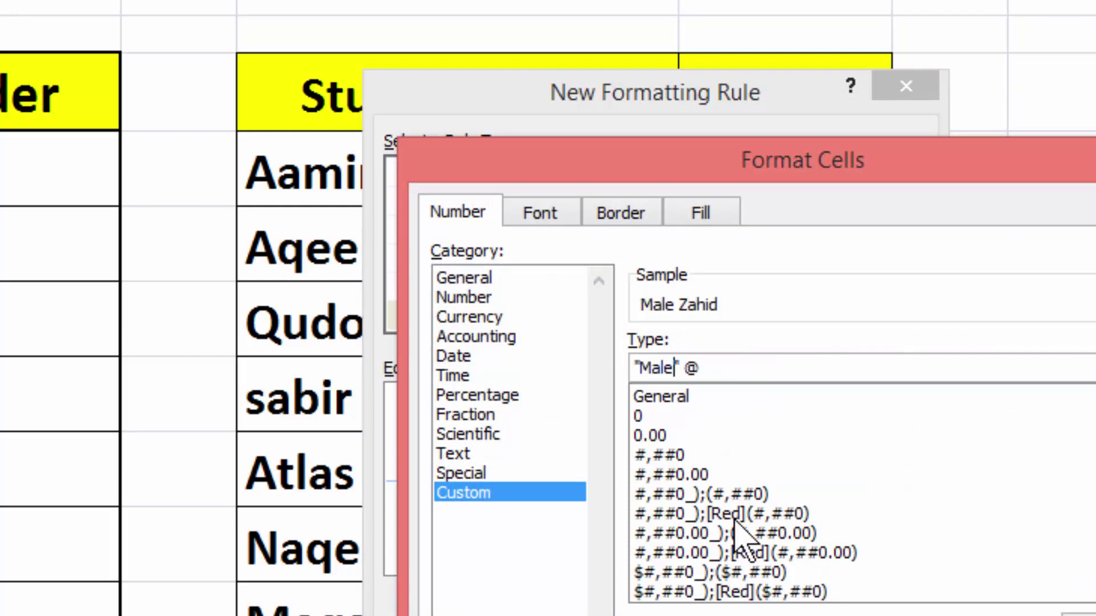
key("BackSpace")
key("BackSpace")
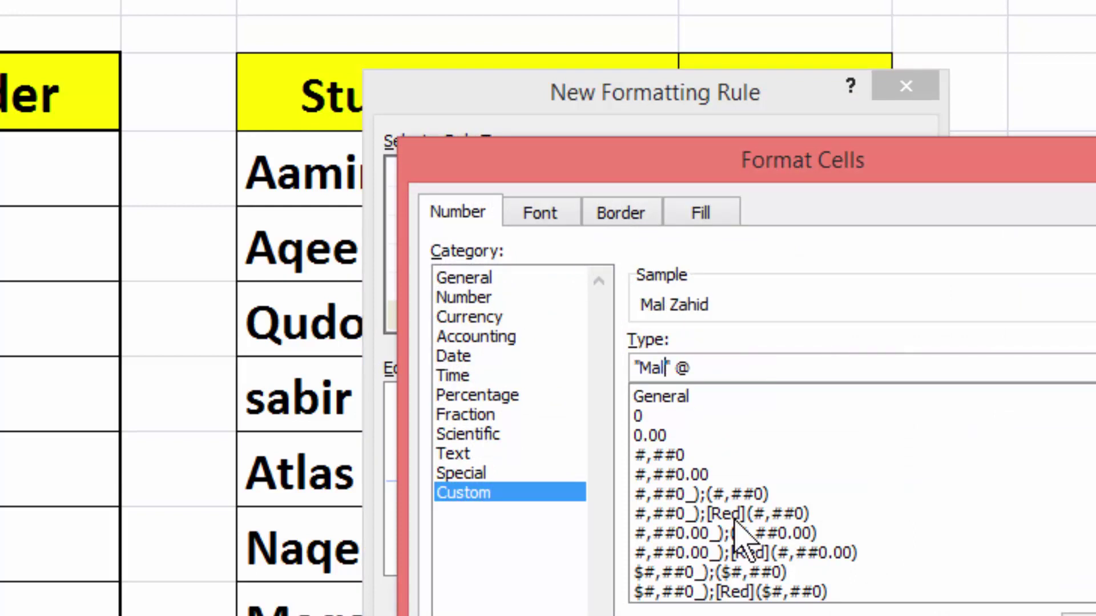
key("BackSpace")
key("BackSpace")
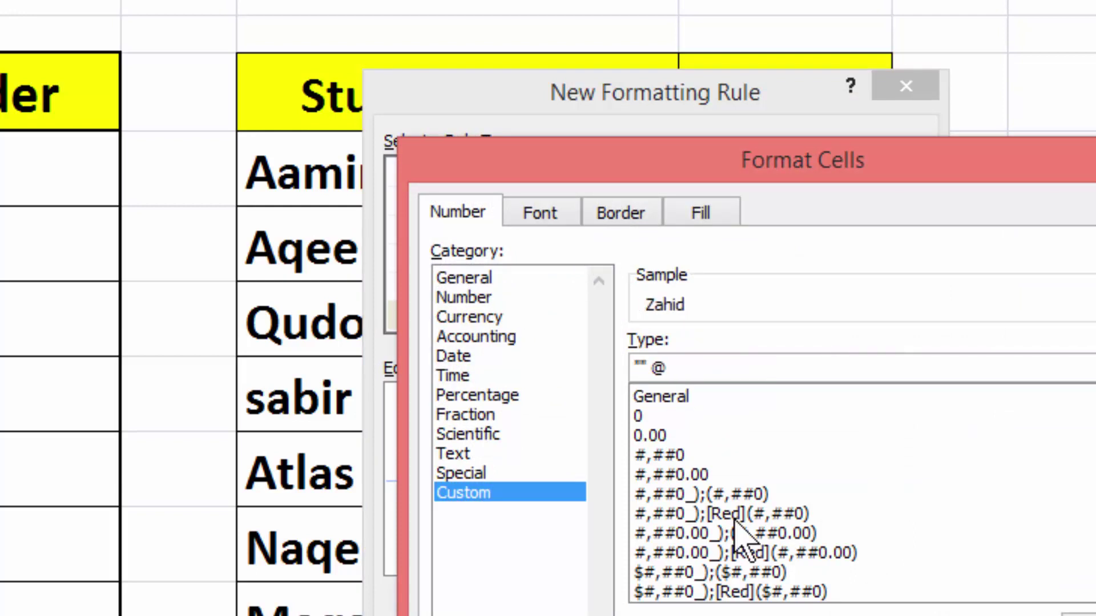
type("Mr")
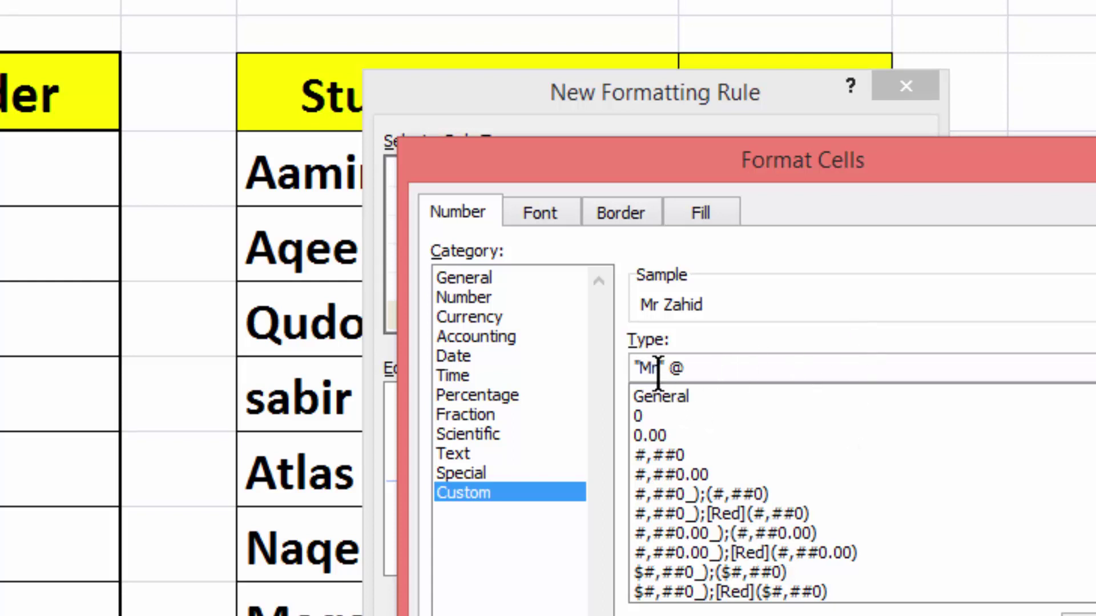
left_click(705, 366)
key("Return")
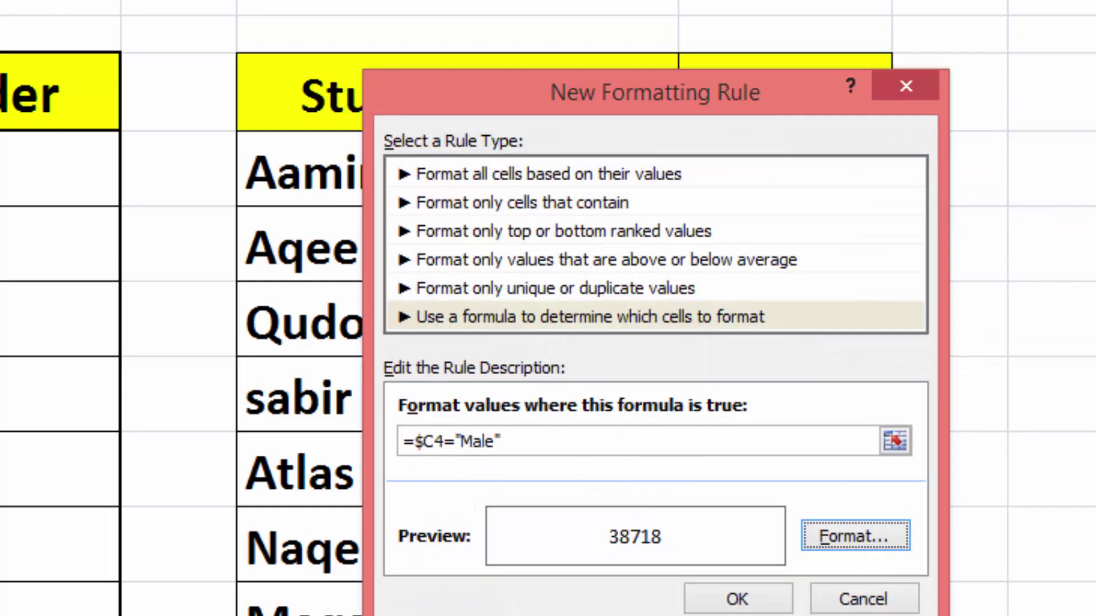
left_click(783, 606)
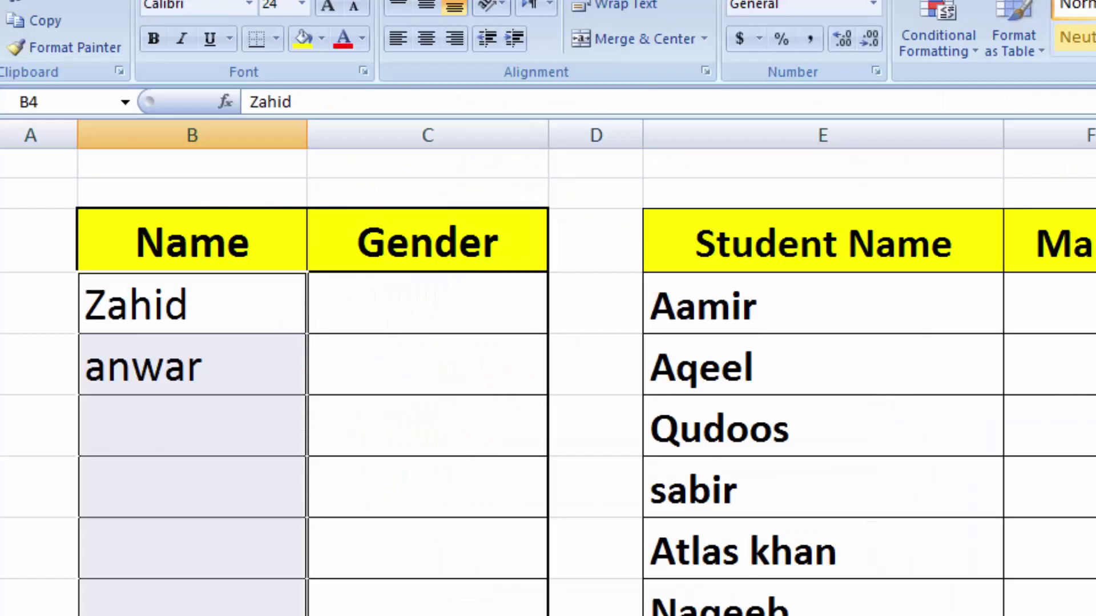
- Enter Male as the gender in C4 and C5
left_click(508, 326)
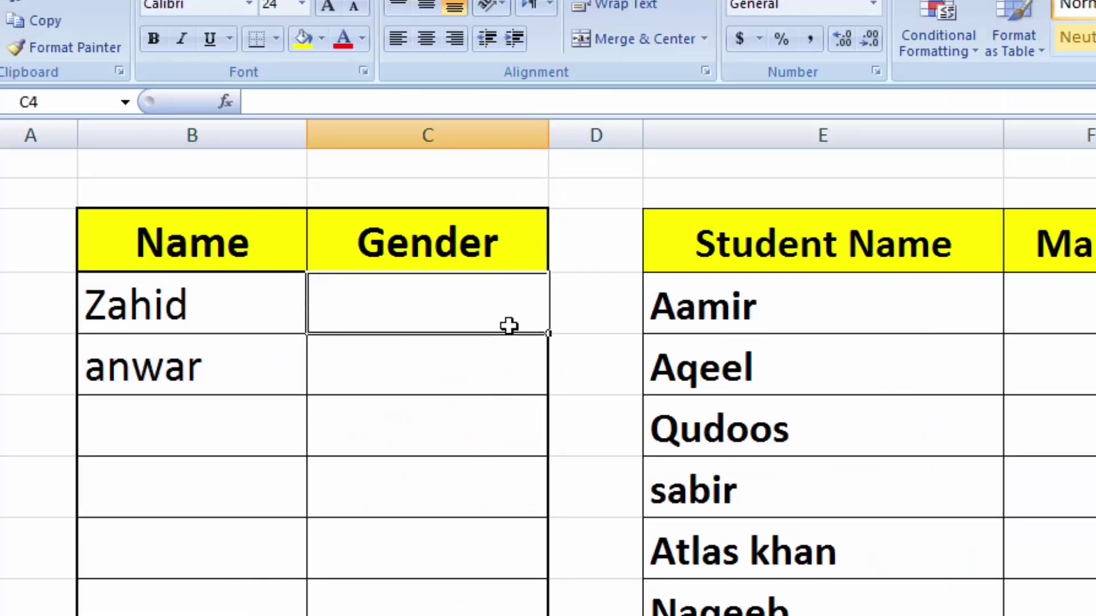
type("Male")
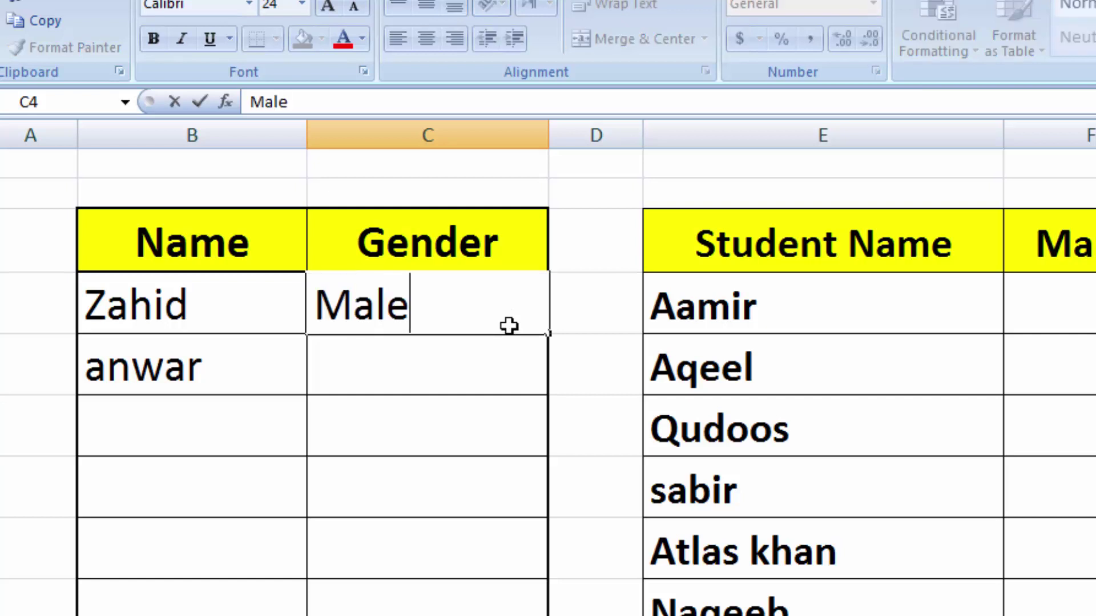
key("Tab")
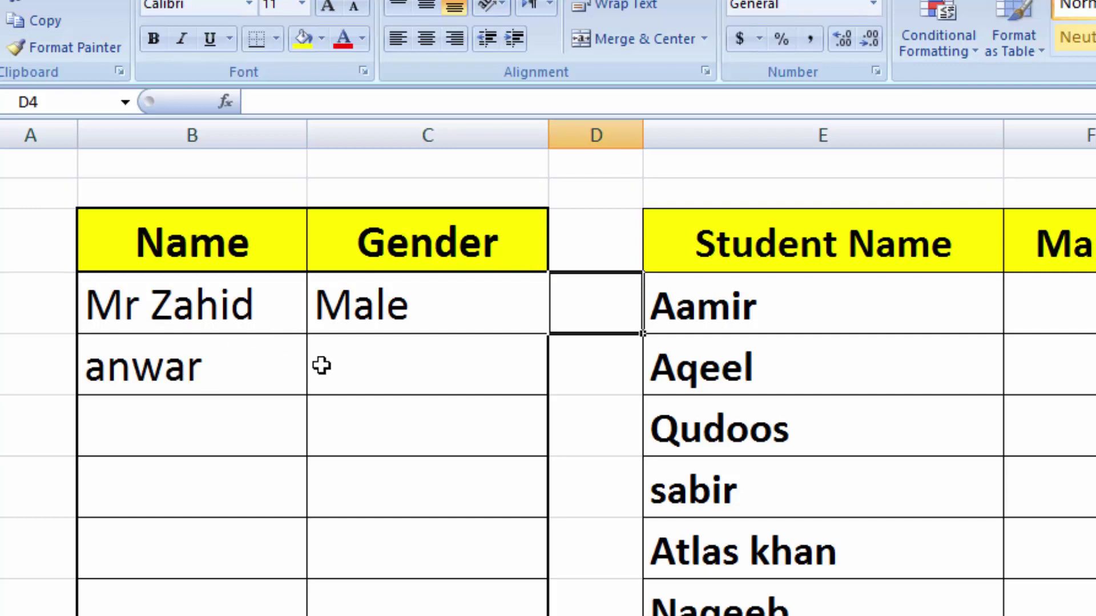
left_click(357, 375)
type("Male")
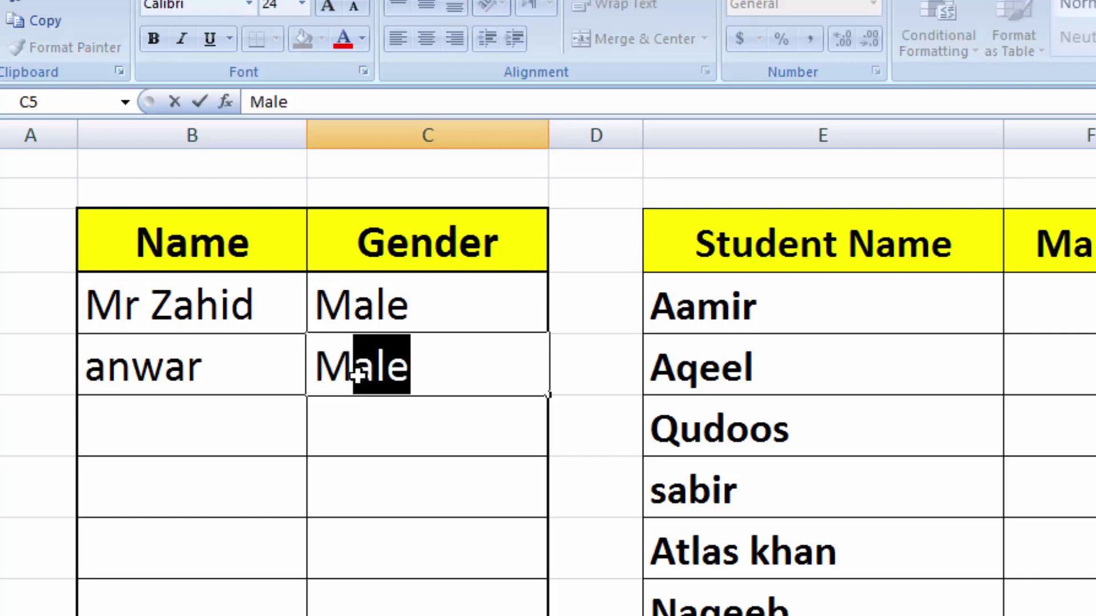
key("Tab")
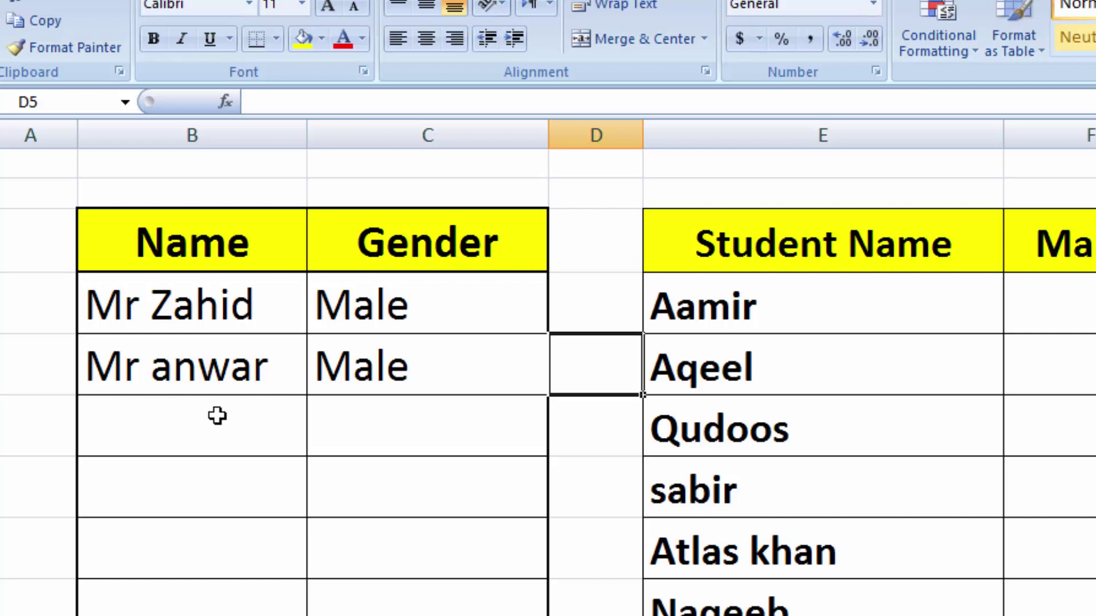
- Try Female as the gender in C5
left_click(383, 358)
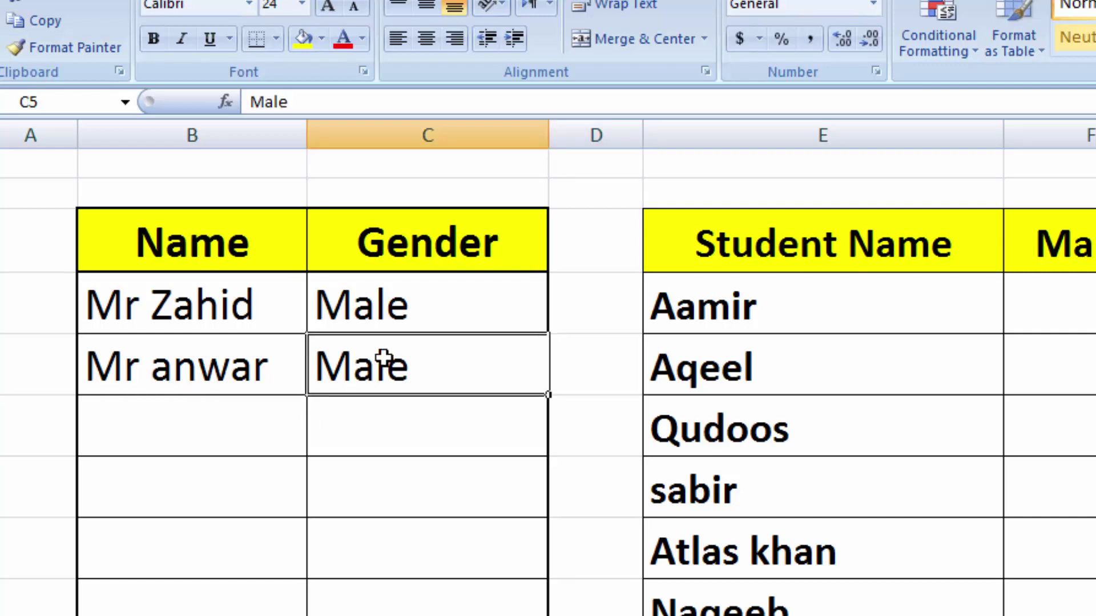
type("Female")
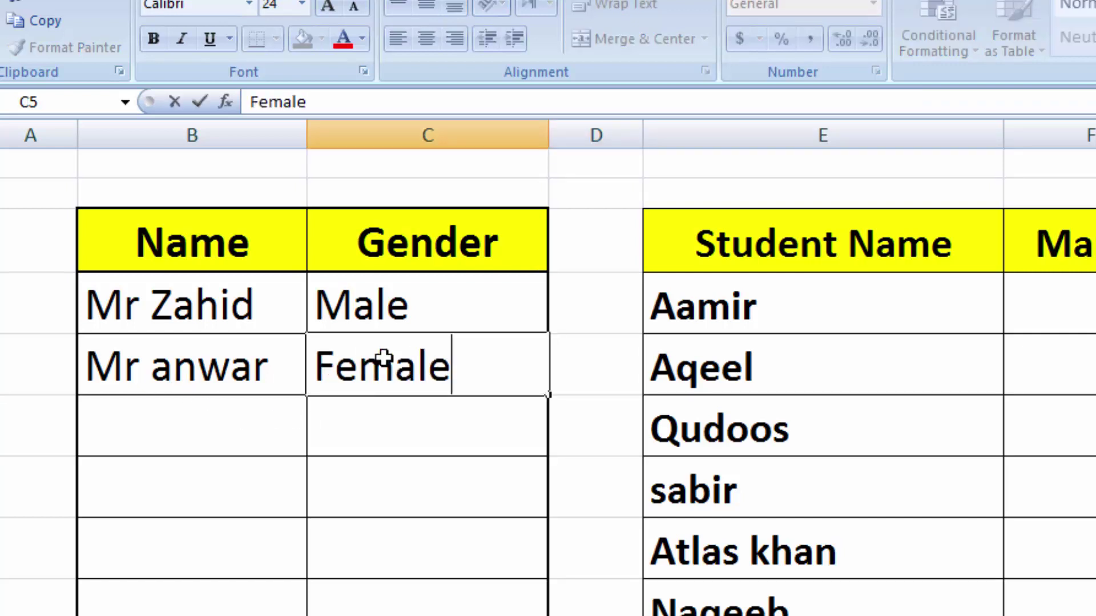
key("Tab")
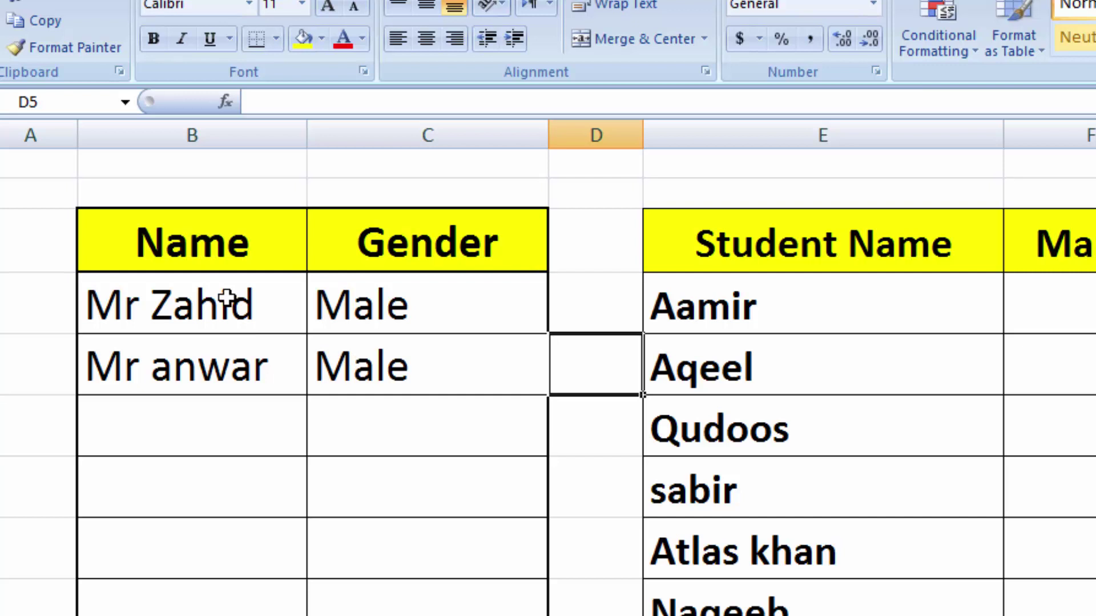
- Start another conditional formatting rule for the cells under Name from B4 down, using a formula to determine which cells to format
left_click_drag(227, 299, 223, 615)
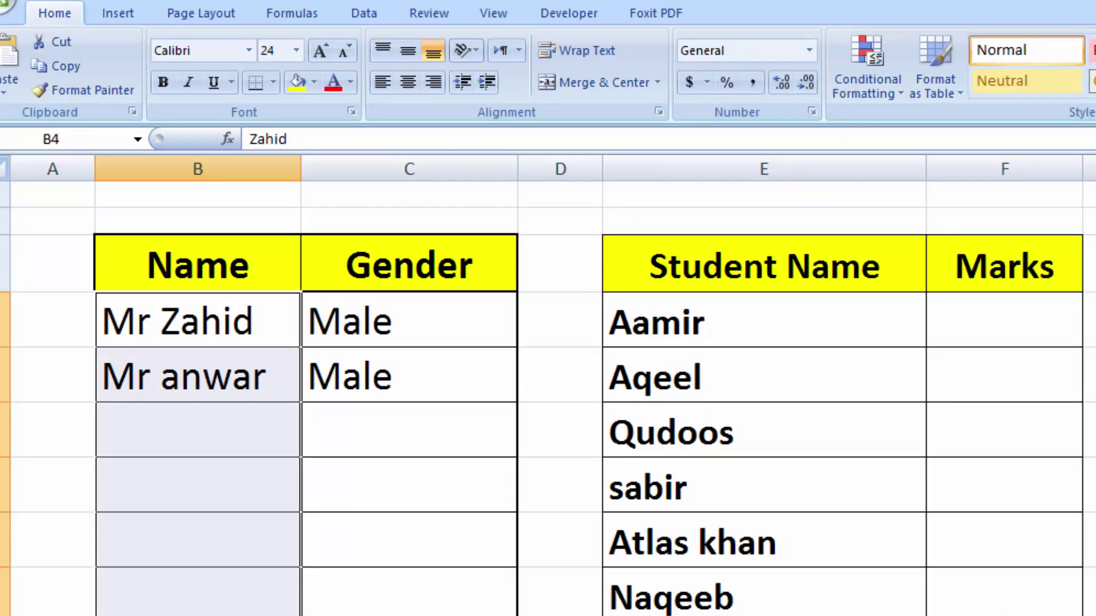
left_click(848, 97)
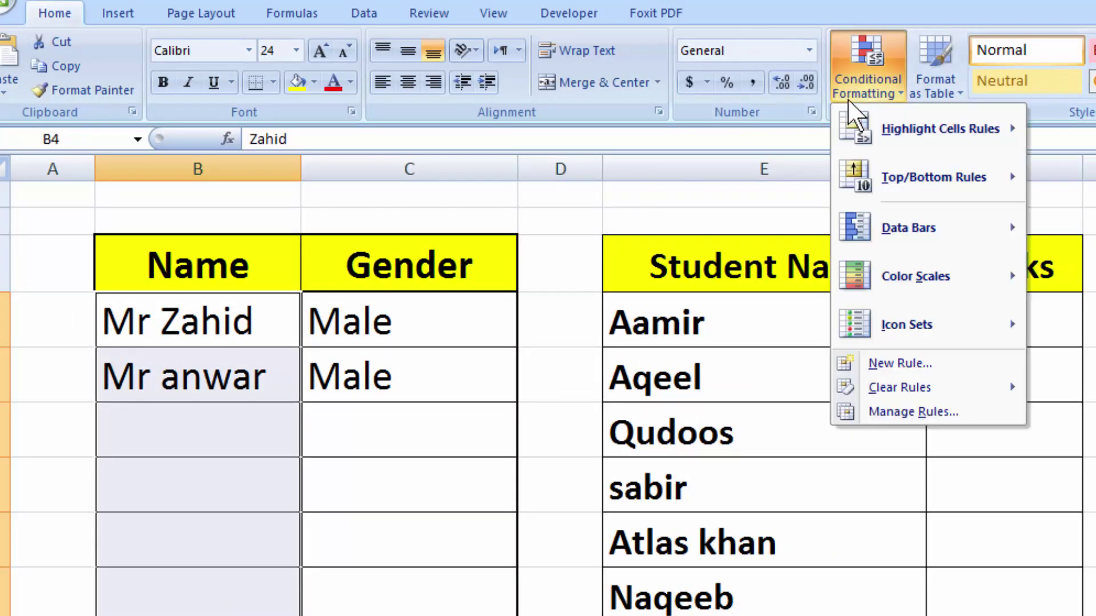
left_click(898, 366)
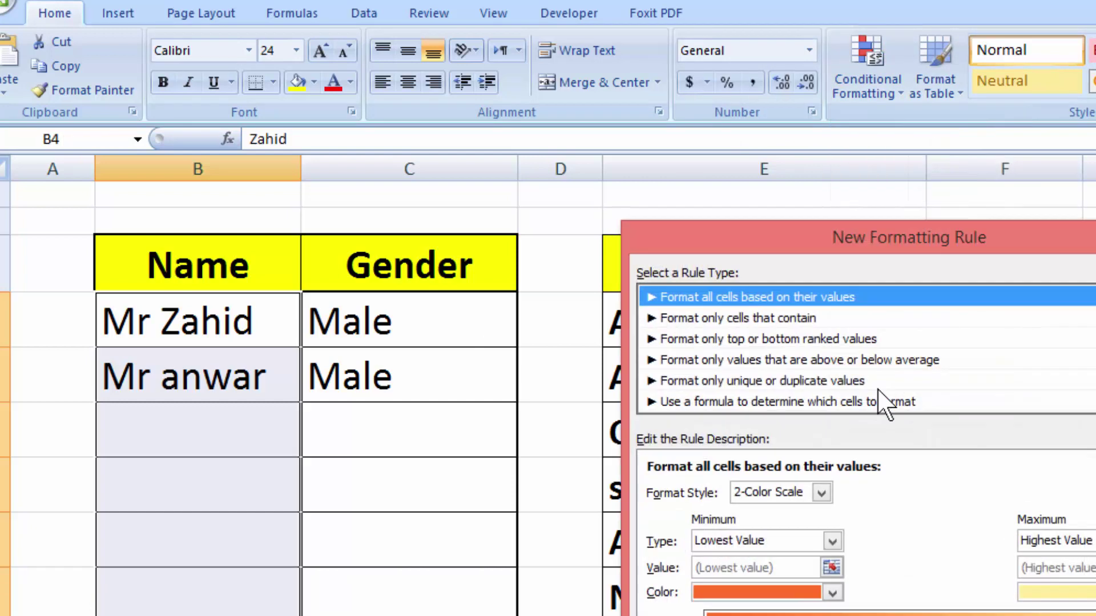
left_click(777, 401)
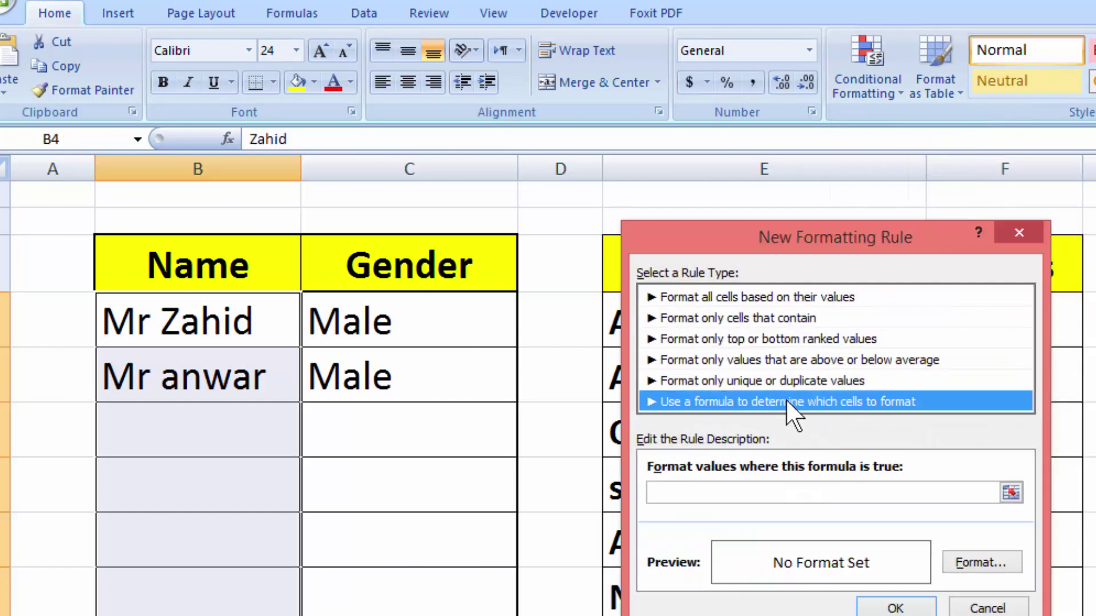
- Enter =$C4="Female" as the formula of the second rule
left_click(762, 493)
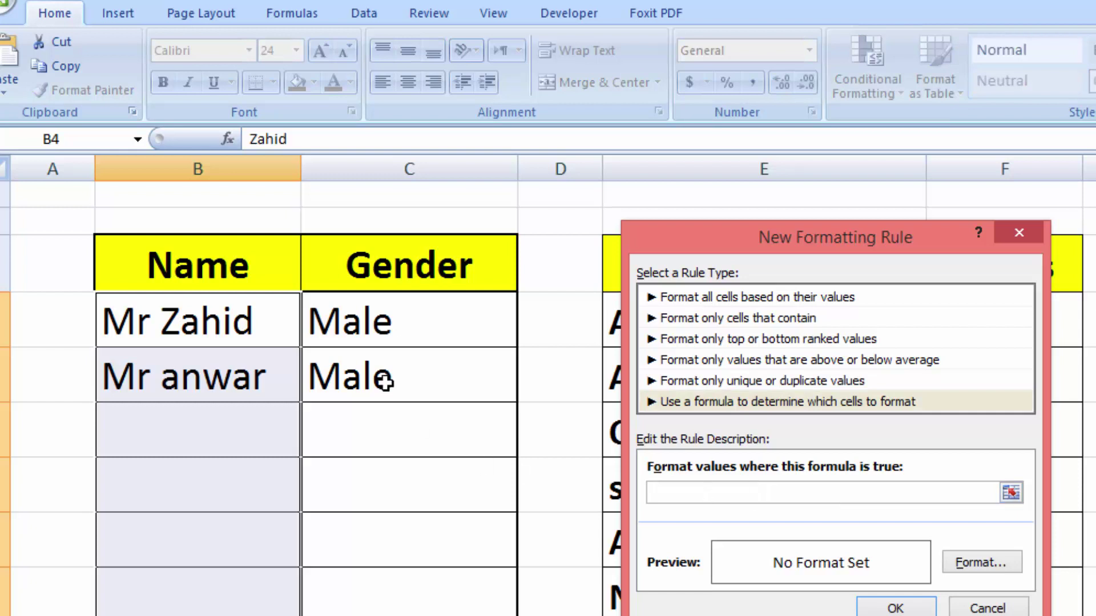
left_click(407, 316)
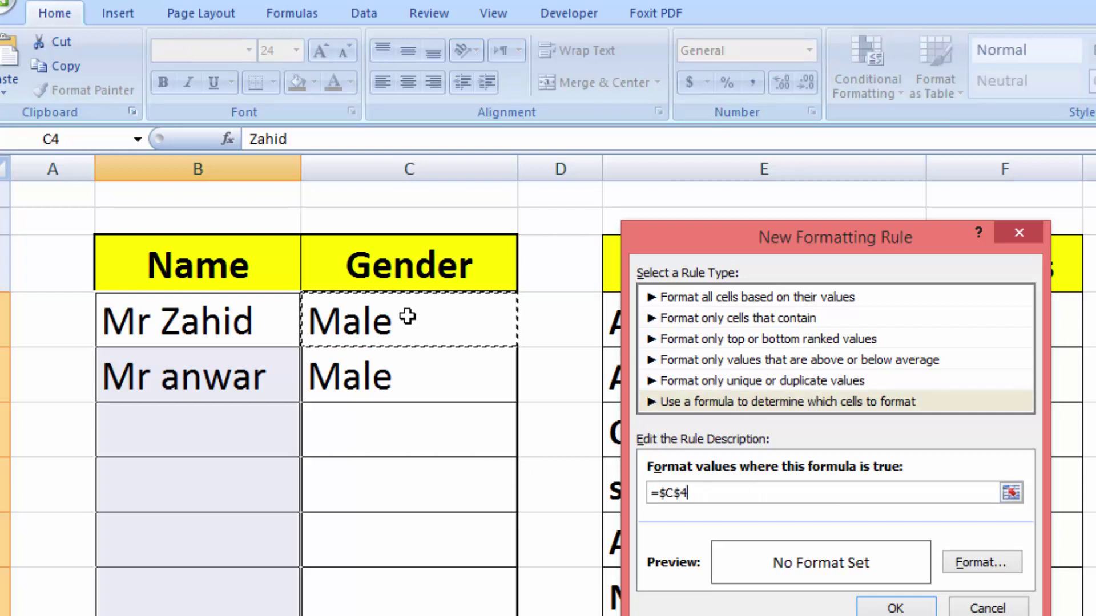
left_click(680, 492)
key("BackSpace")
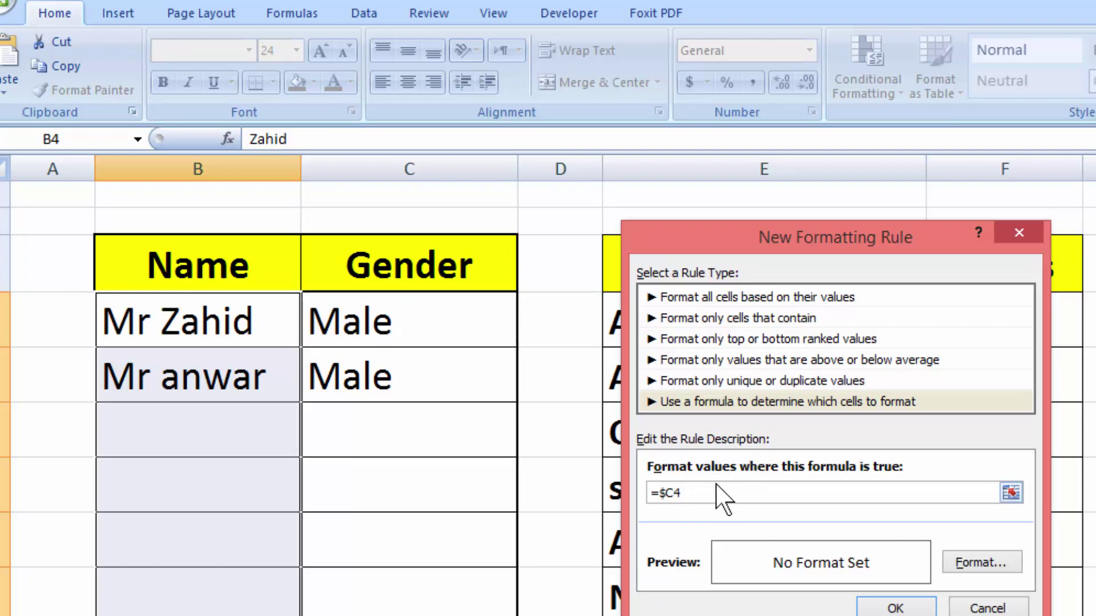
type("=\"Female\"")
- Set the Female rule's custom number format to "Miss" @ and apply the rule
left_click(978, 564)
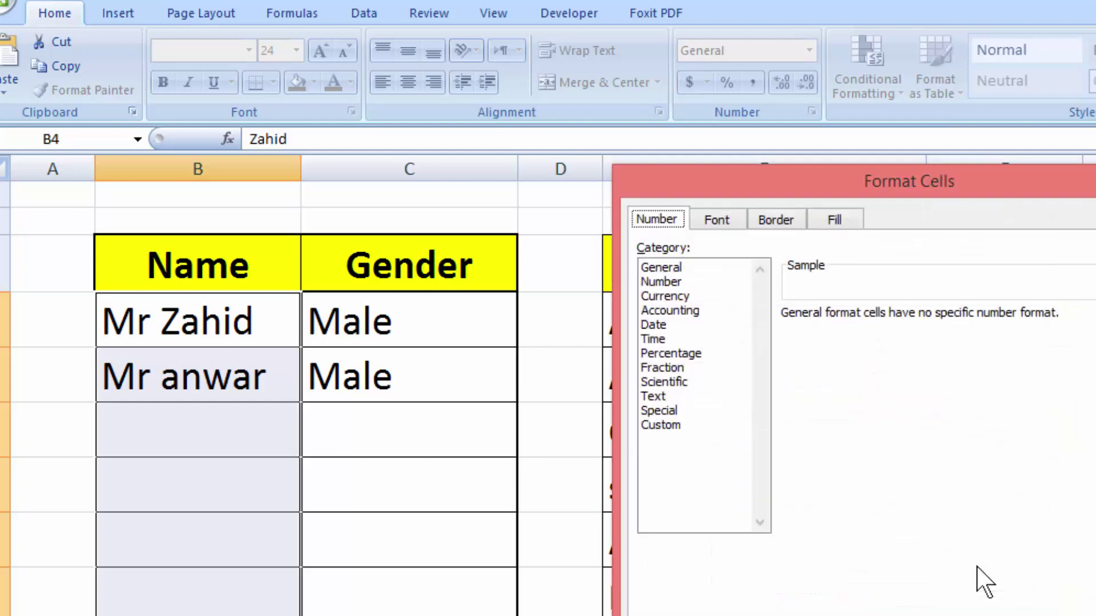
left_click(669, 423)
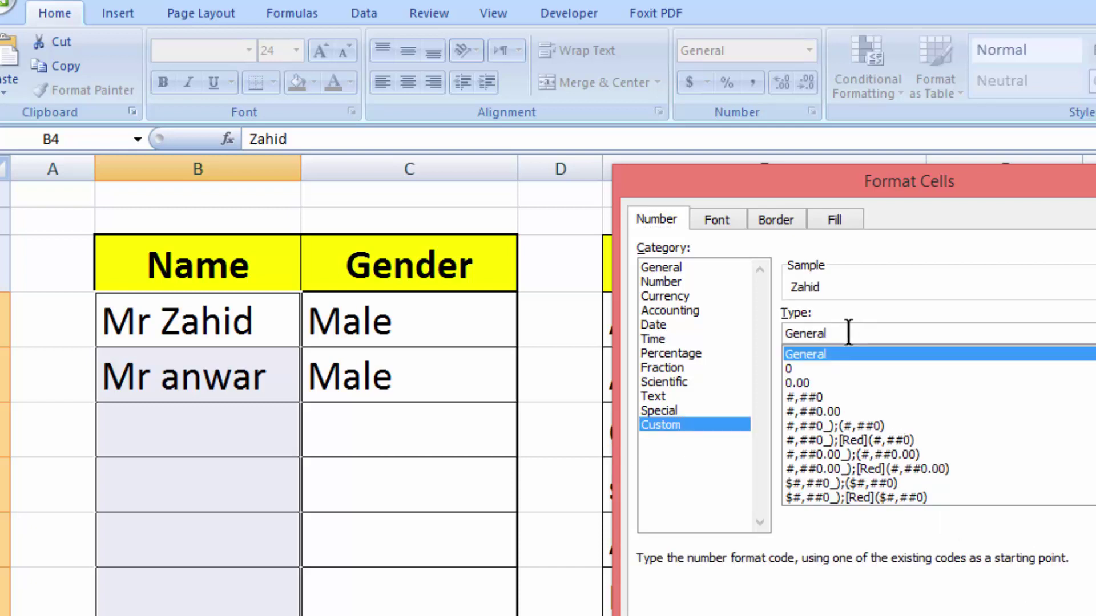
left_click_drag(849, 331, 552, 331)
type("\"")
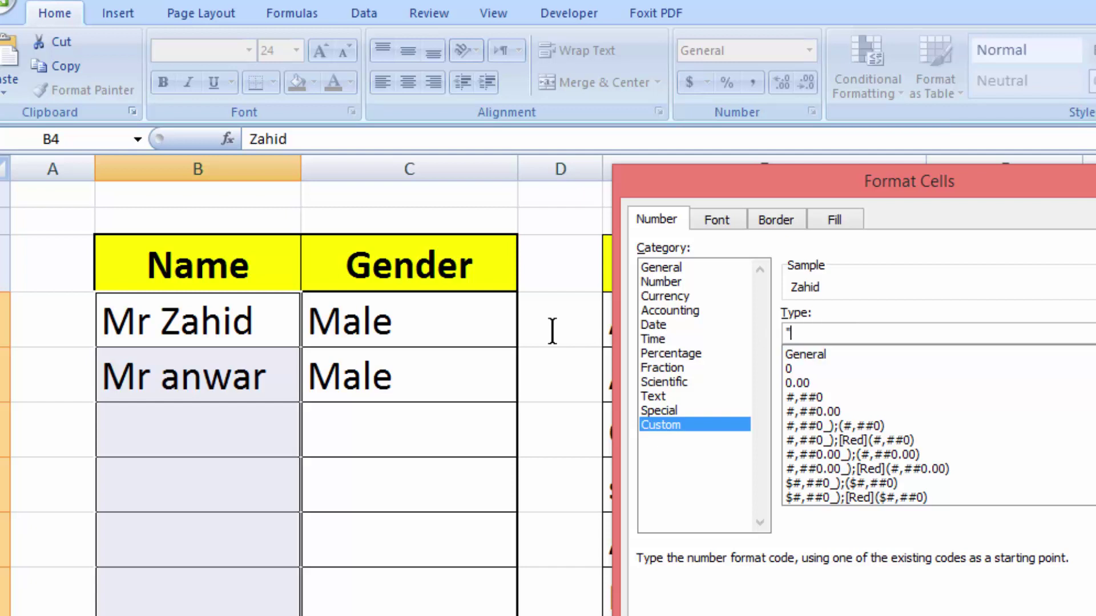
type("Miss")
type("\" @")
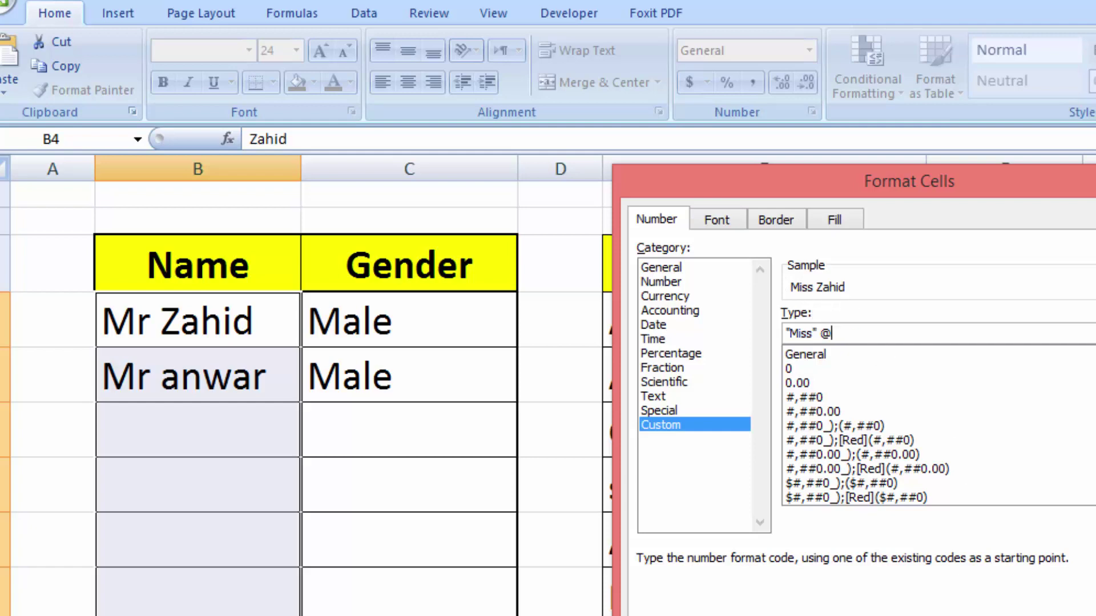
key("Return")
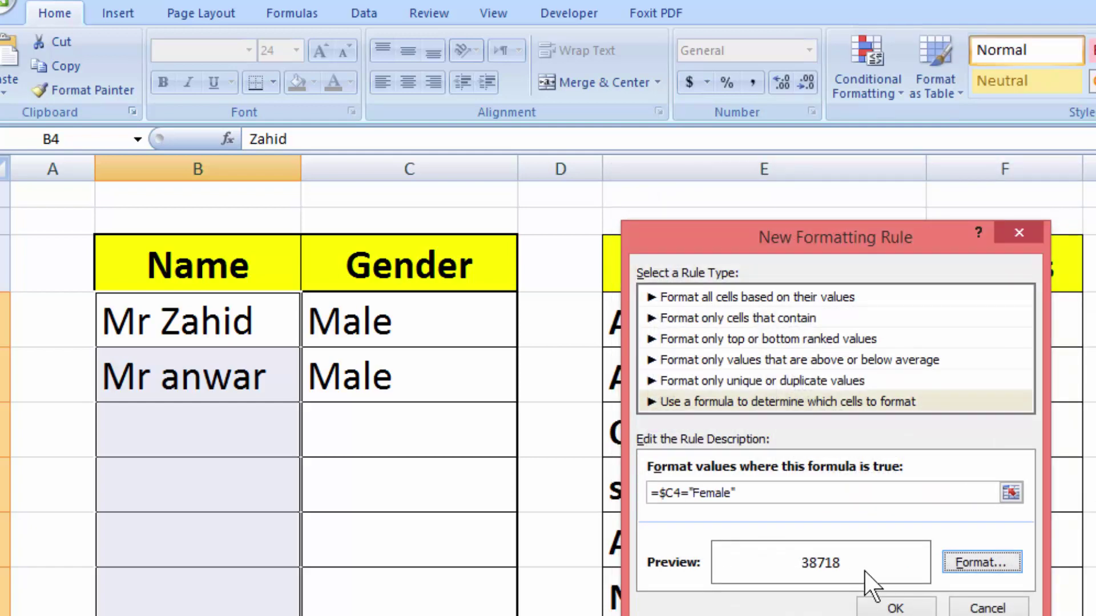
left_click(898, 609)
- Enter a person's first name in B6 under Name
left_click(242, 439)
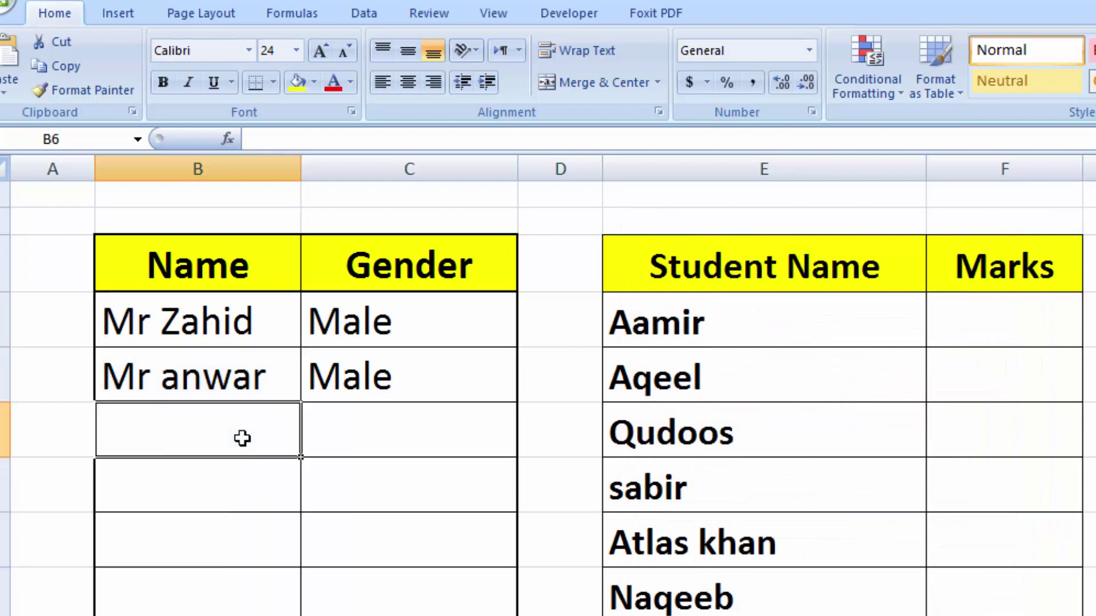
type("Robian")
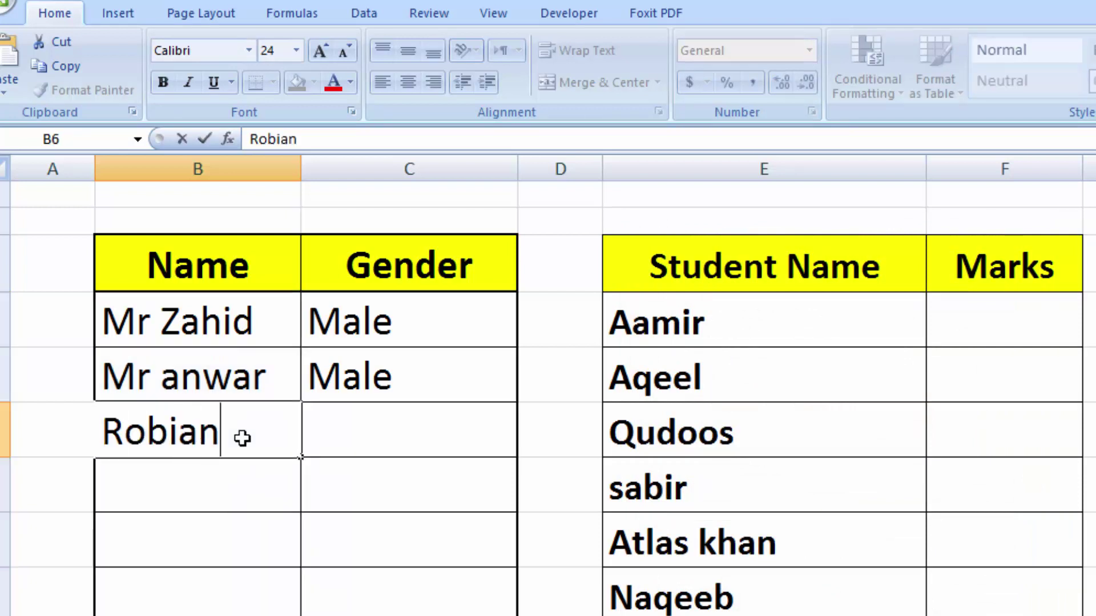
key("Tab")
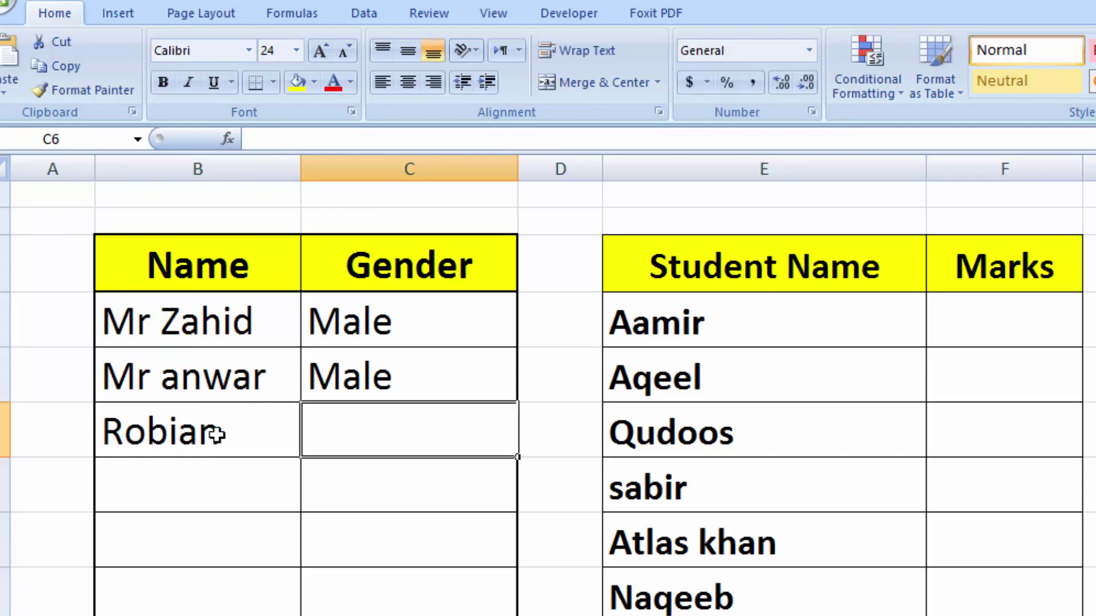
- Enter Female in C6 under Gender and autofit the width of column B to its contents
type("Female")
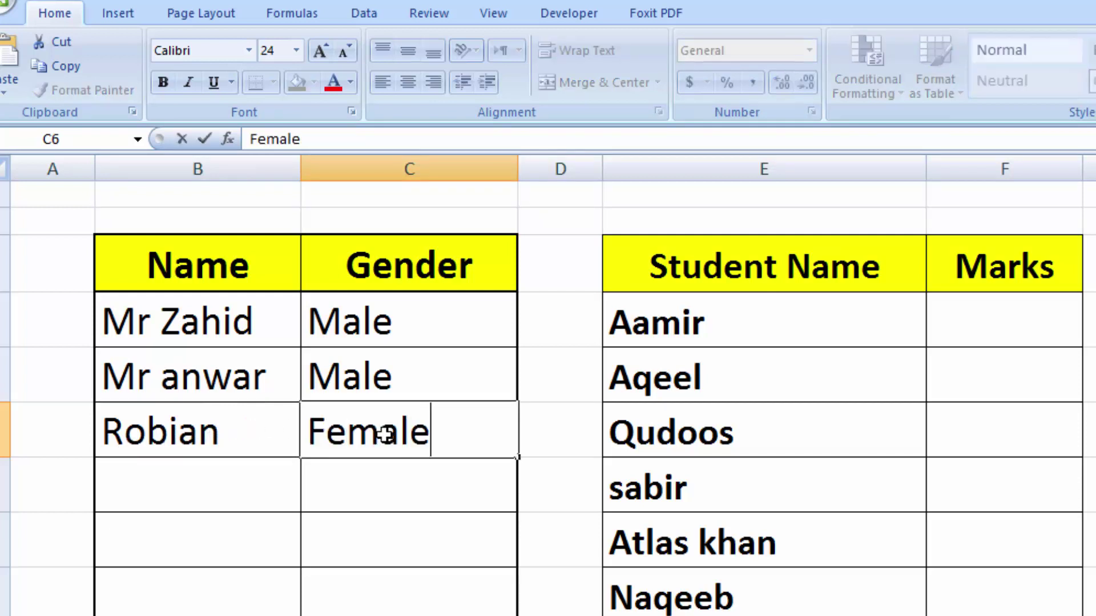
key("Tab")
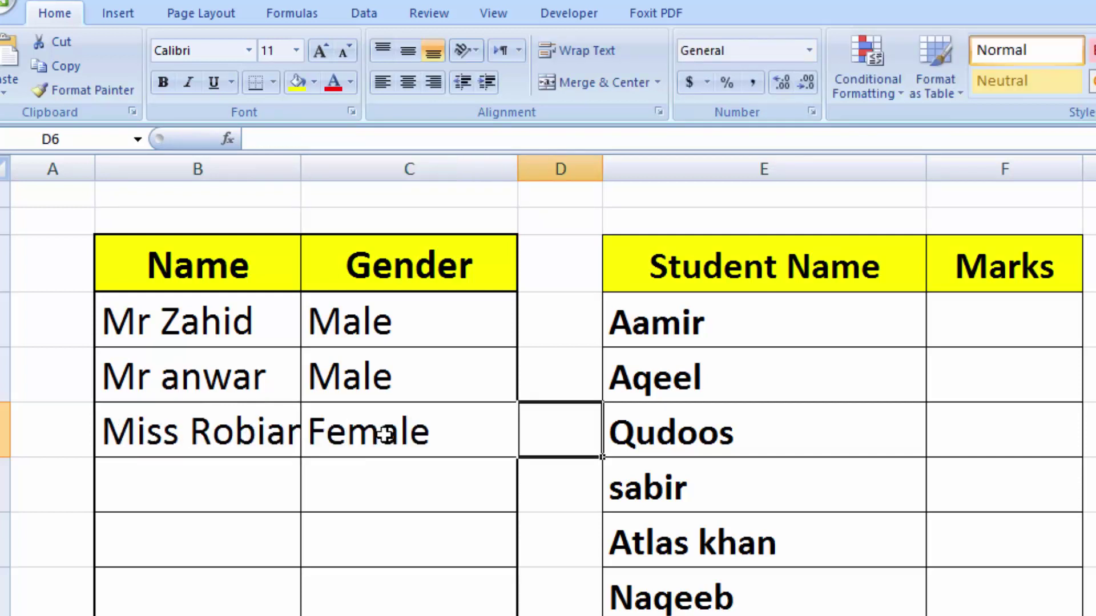
double_click(300, 168)
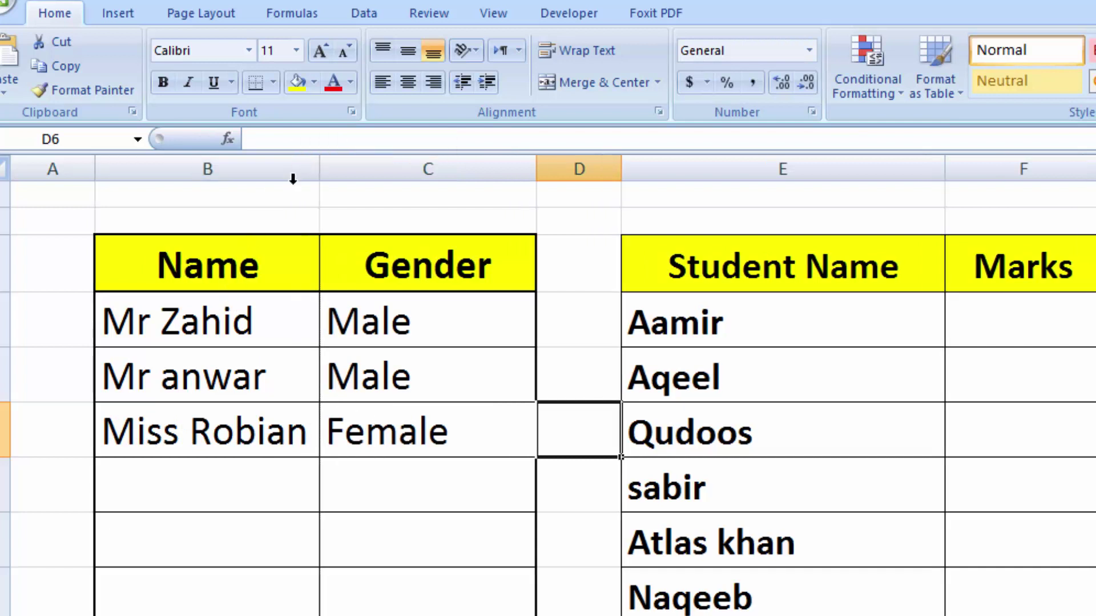
- Correct the spelling of the person's first name in B6 under Name
left_click(283, 425)
type("Robian")
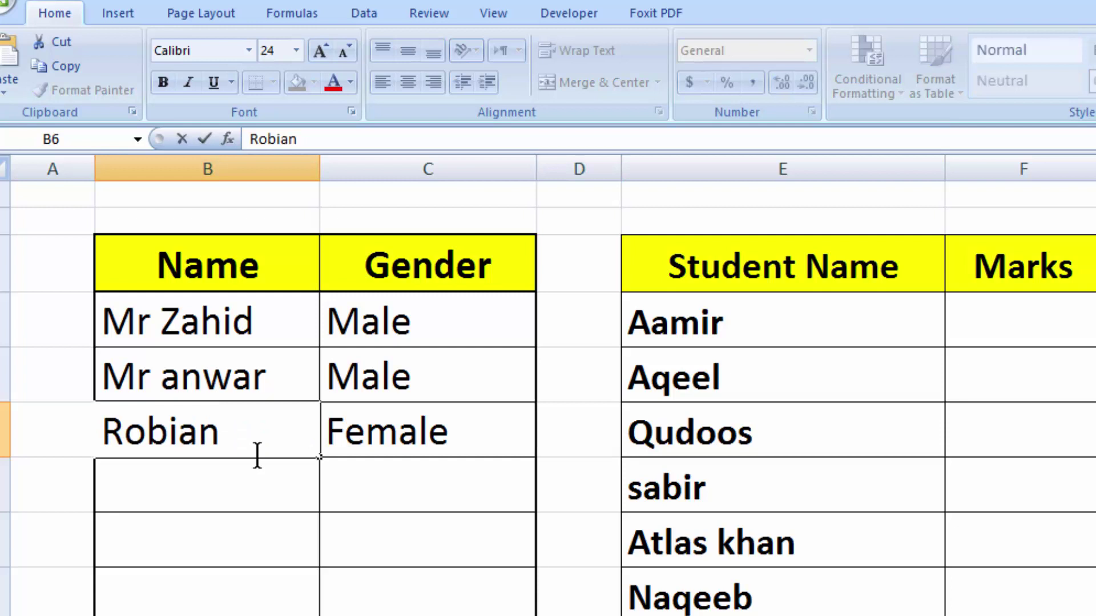
left_click(194, 434)
key("BackSpace")
left_click(225, 430)
type("a")
key("Tab")
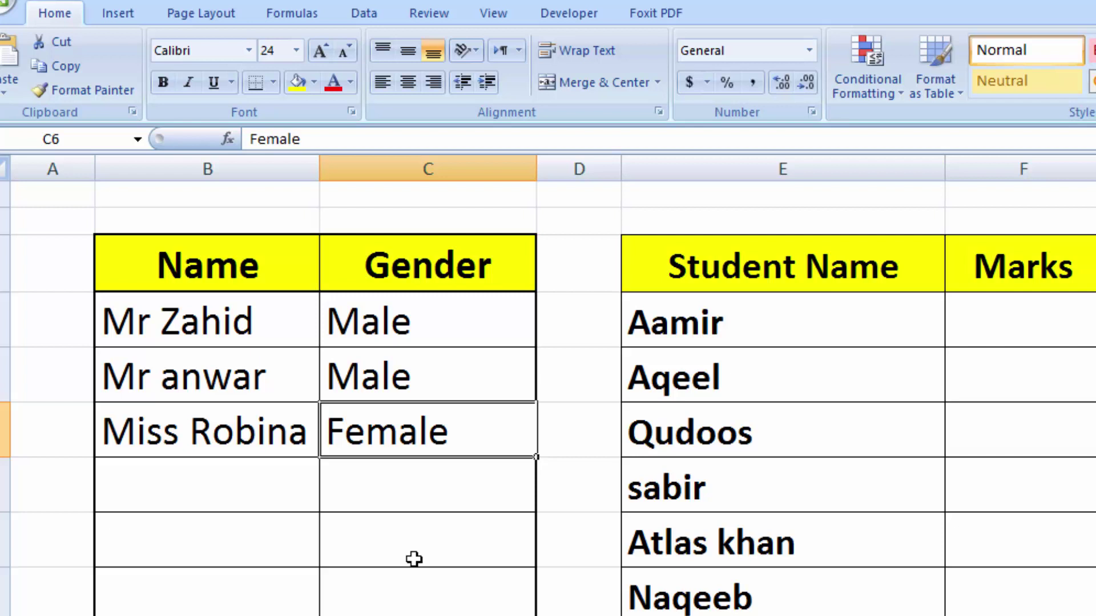
- Start a new conditional formatting rule for the cells under Marks from F4 down, using a formula to determine which cells to format
left_click(1002, 325)
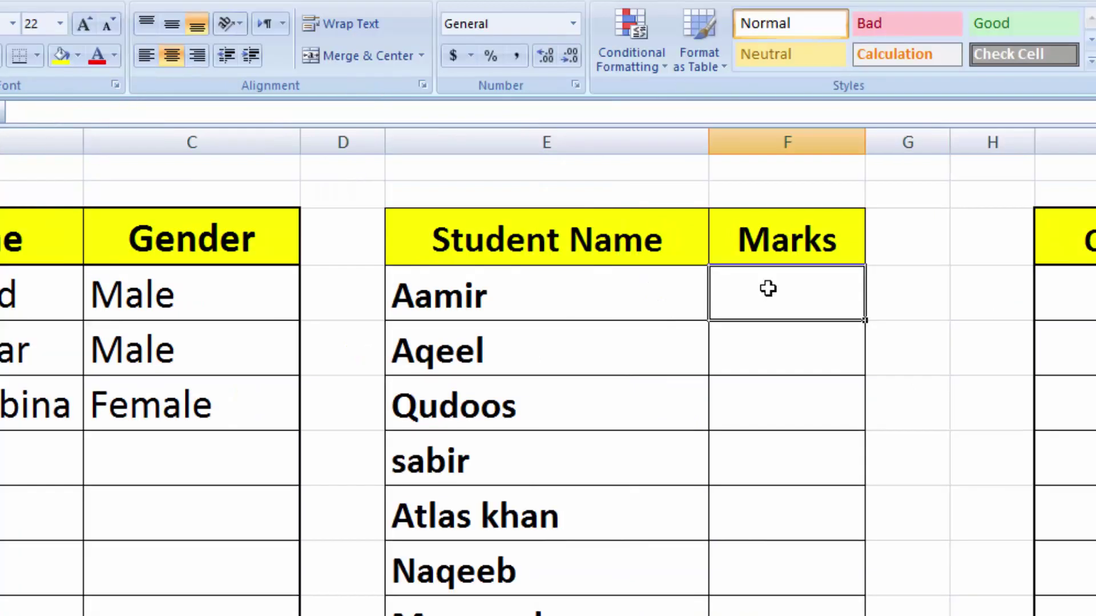
left_click_drag(1005, 316, 1019, 615)
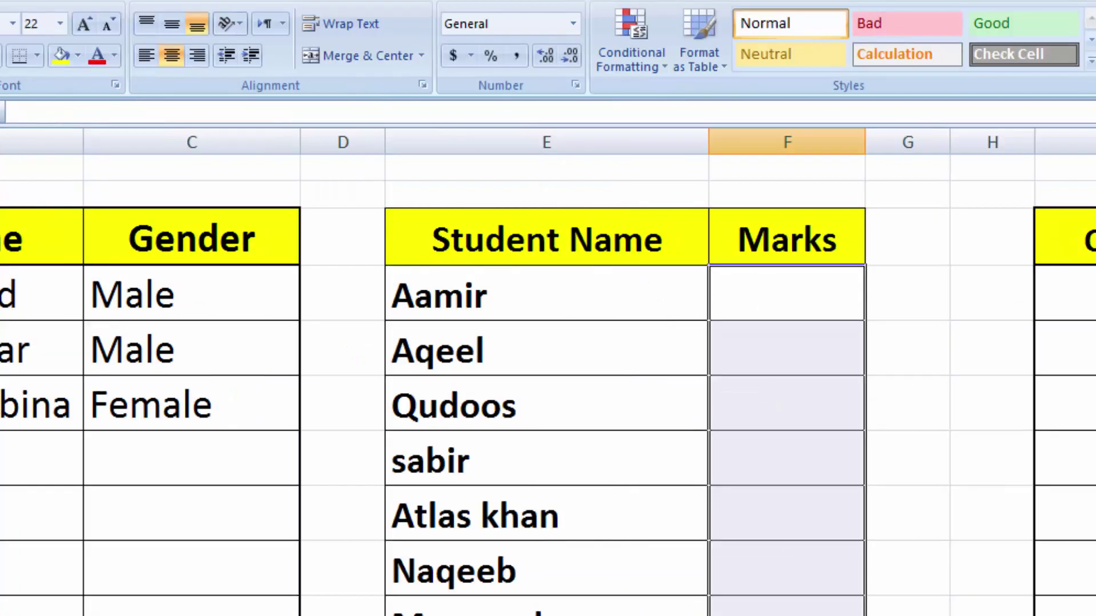
left_click(616, 66)
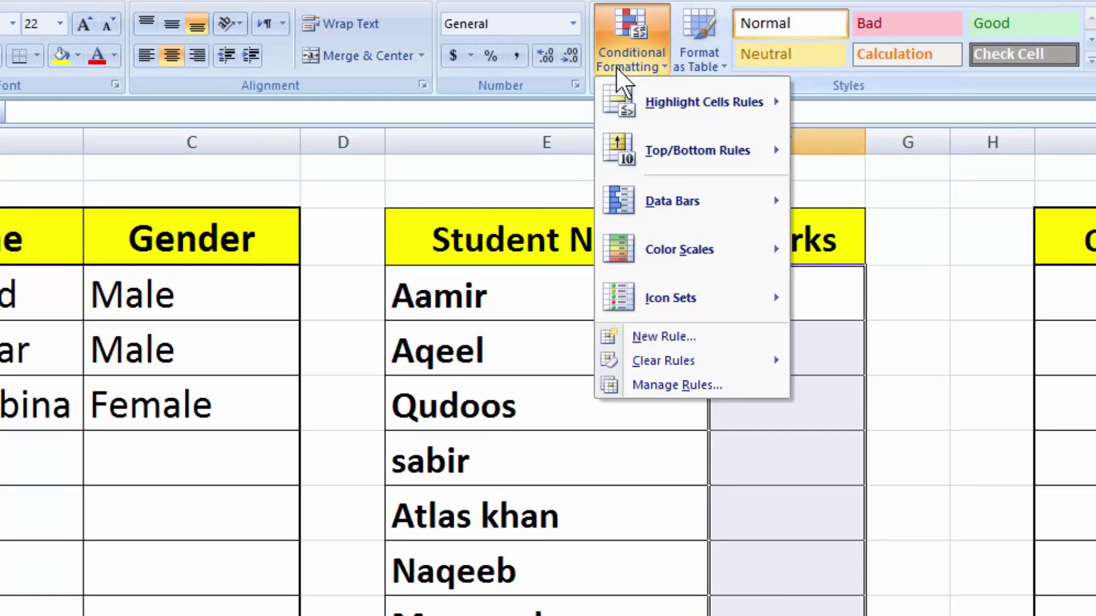
left_click(657, 343)
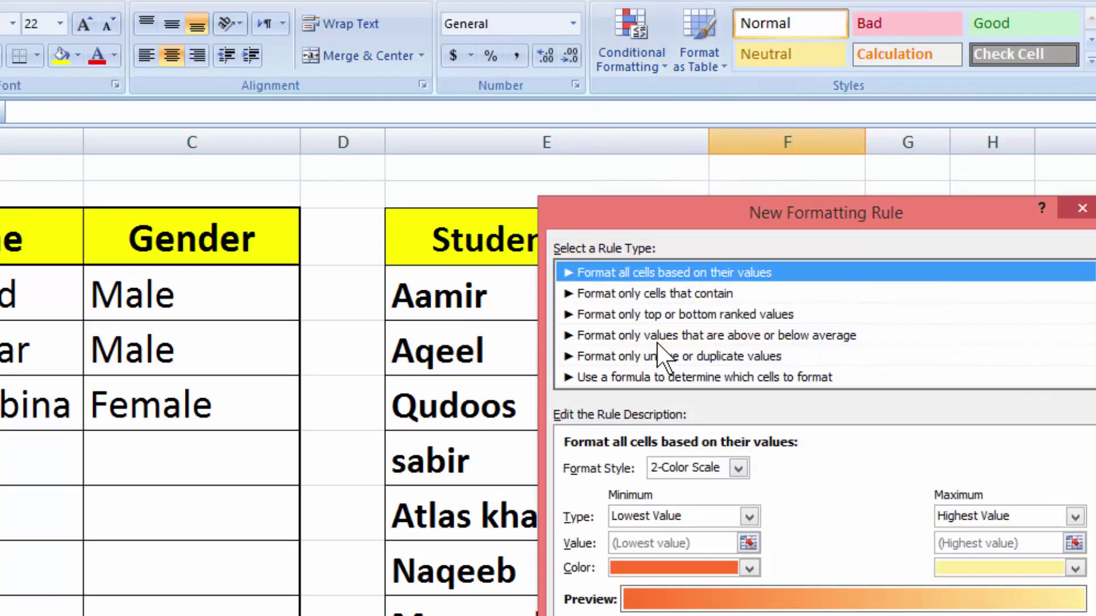
left_click(666, 376)
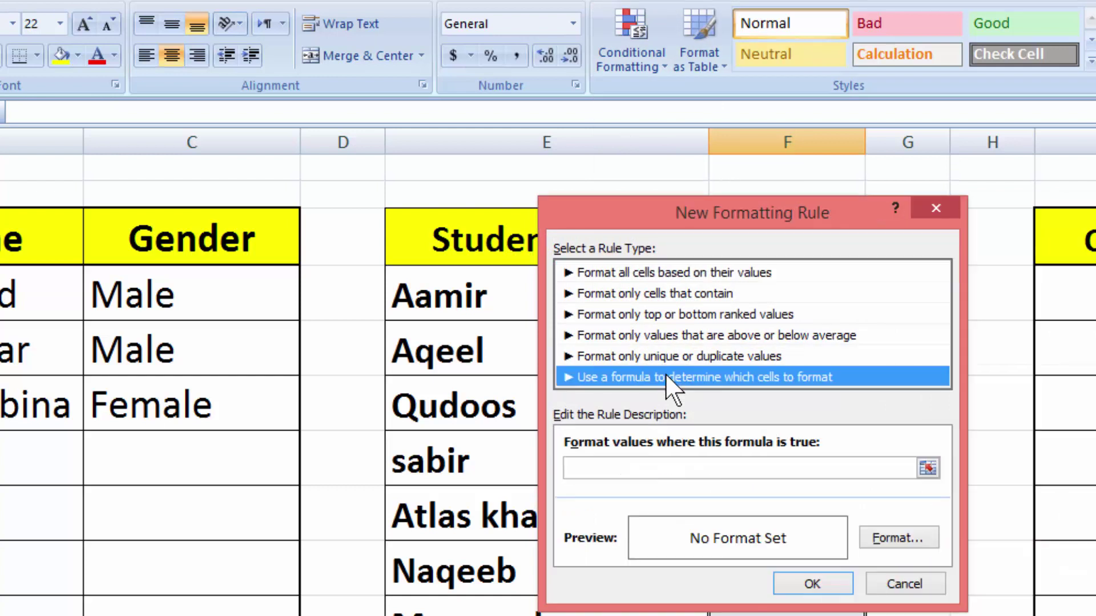
- Enter =$F4>=100 as the formula of the Marks rule
left_click(630, 463)
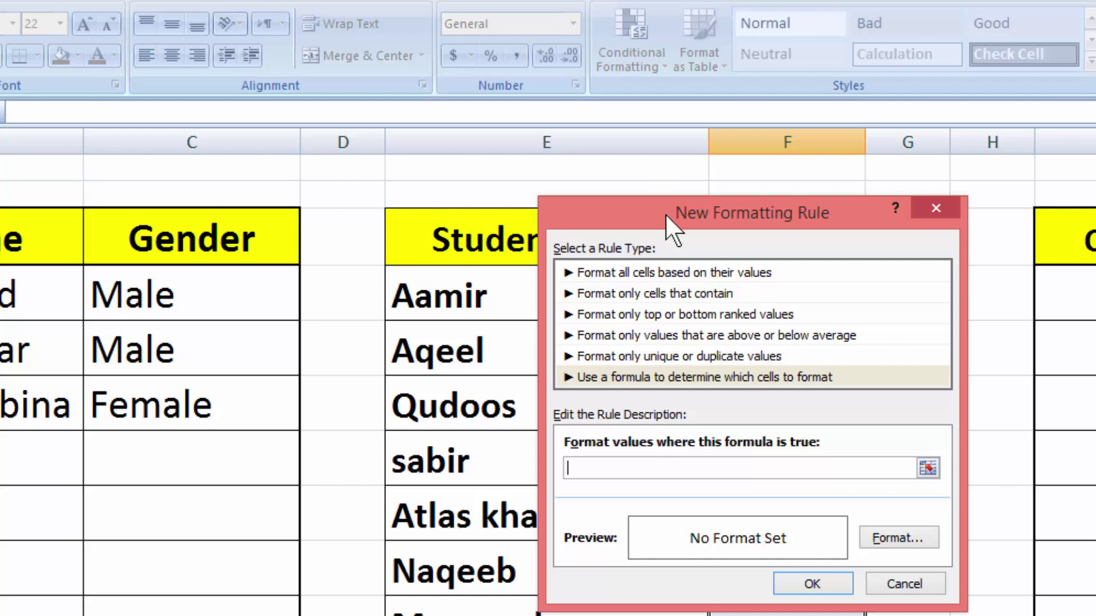
left_click_drag(665, 214, 327, 244)
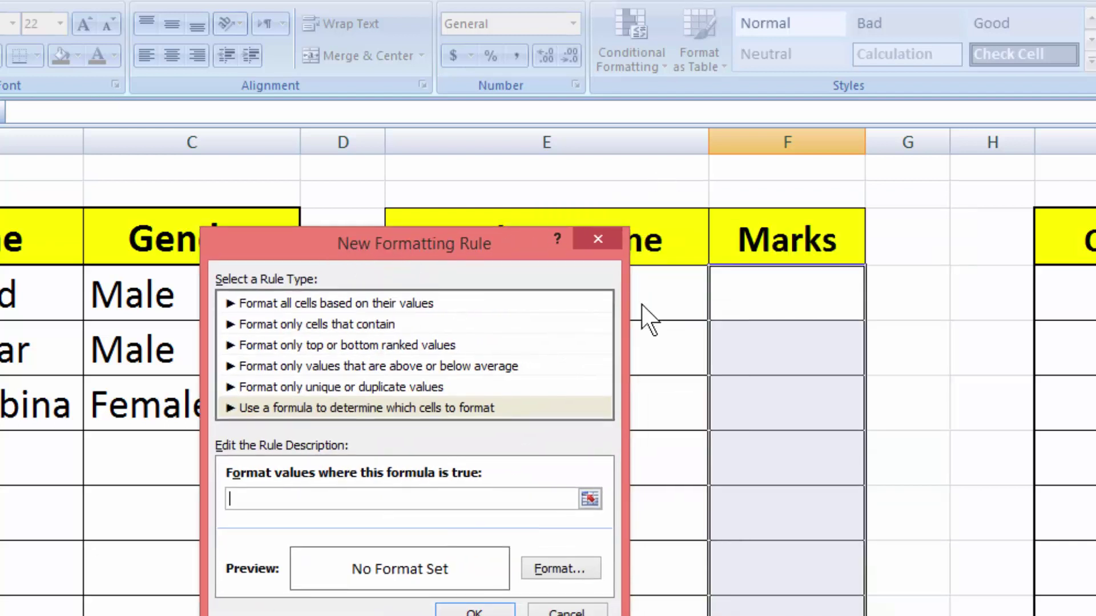
left_click(780, 290)
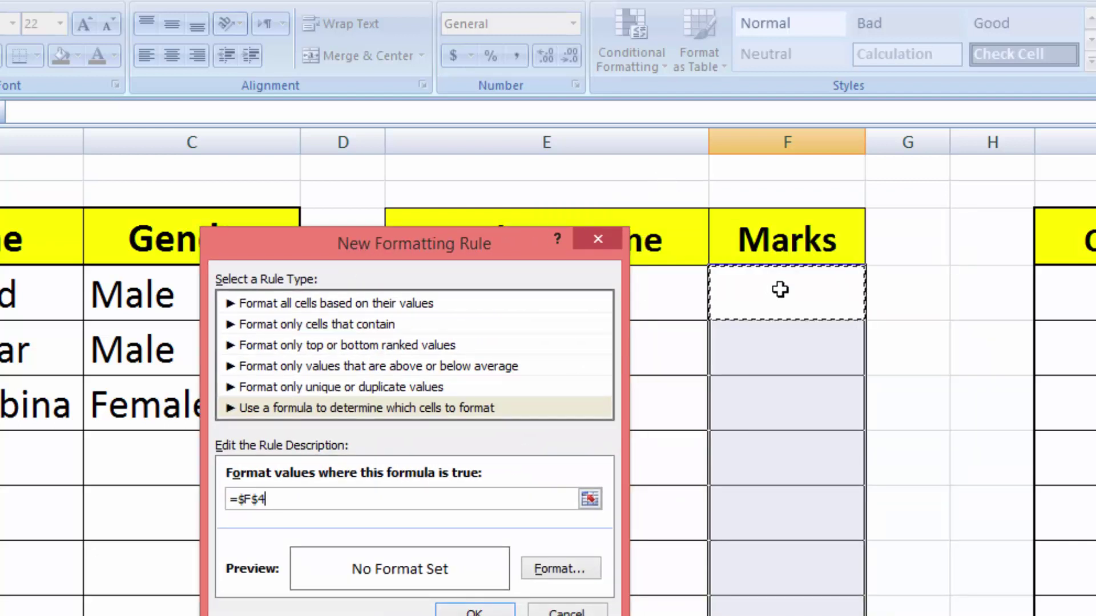
left_click(259, 501)
key("BackSpace")
type(">=100")
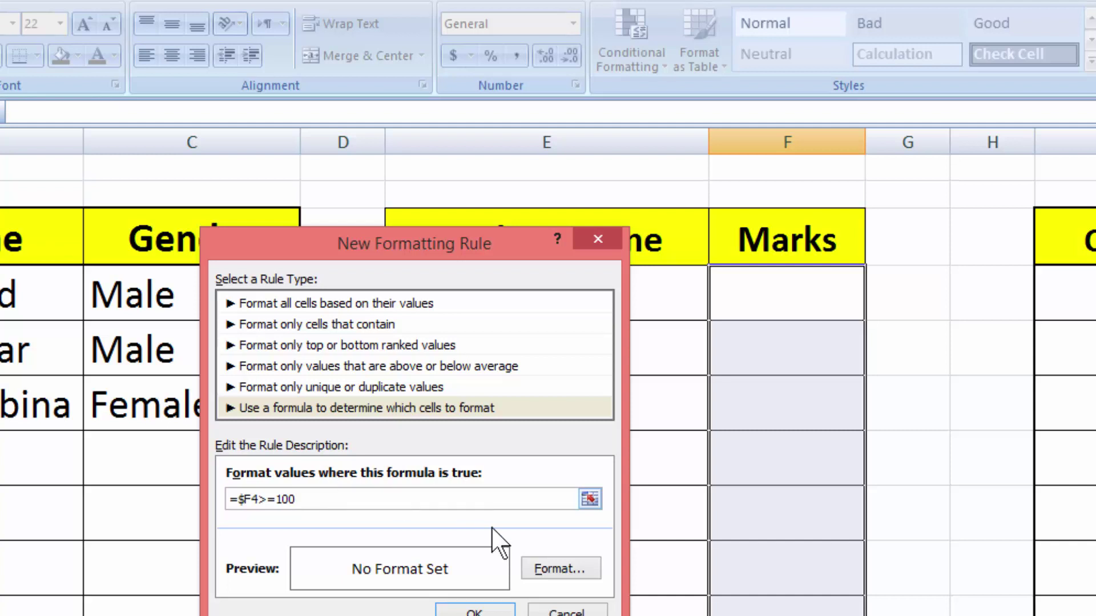
- Set the Marks rule's custom number format to "v Good" # and apply the rule
left_click(549, 570)
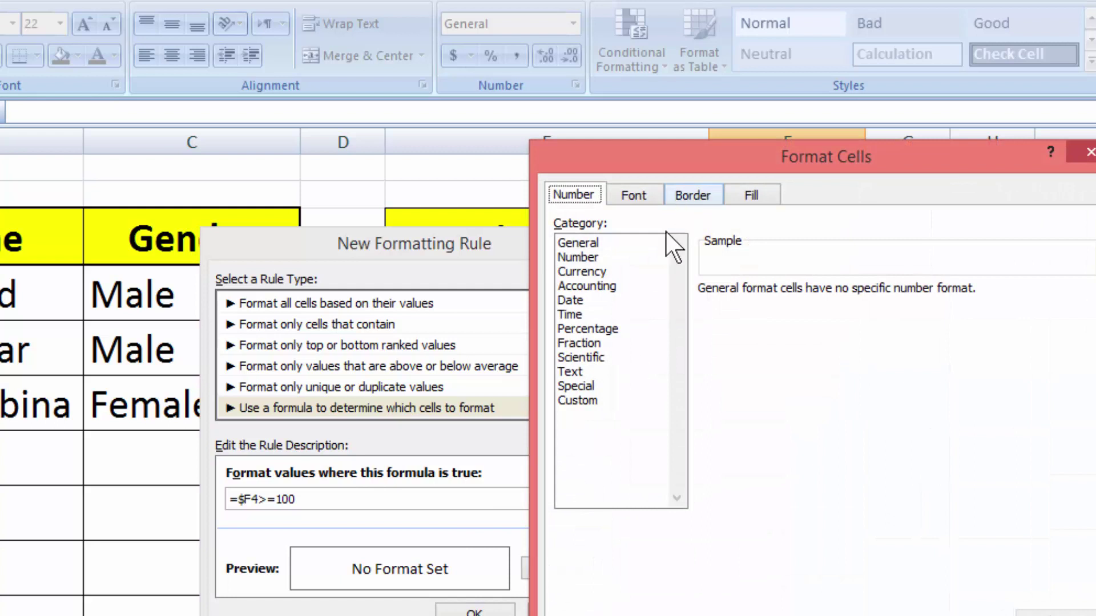
left_click(577, 400)
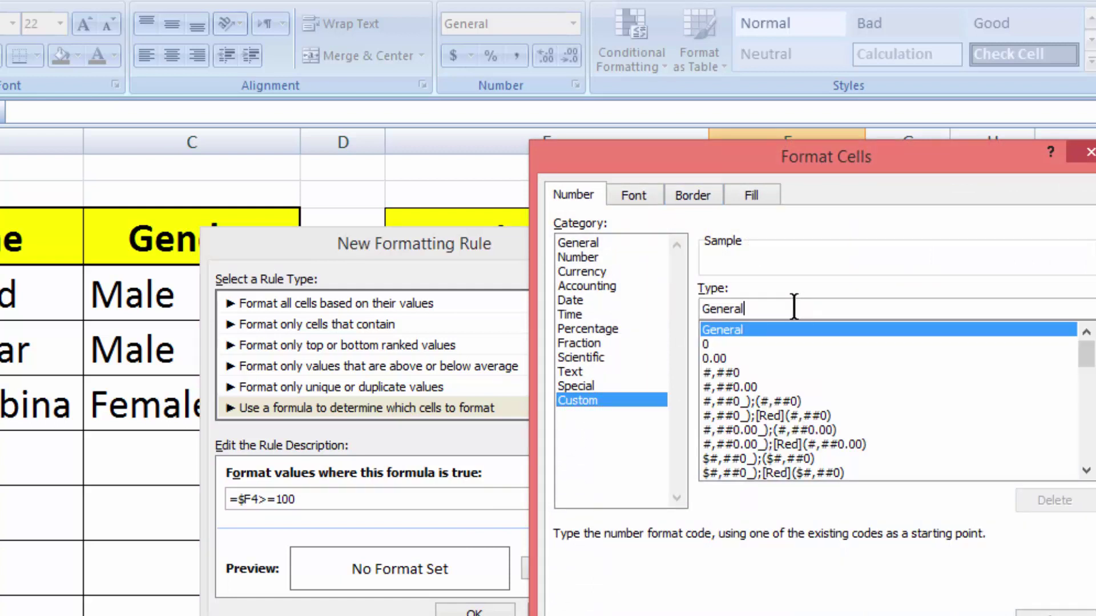
left_click_drag(744, 308, 700, 309)
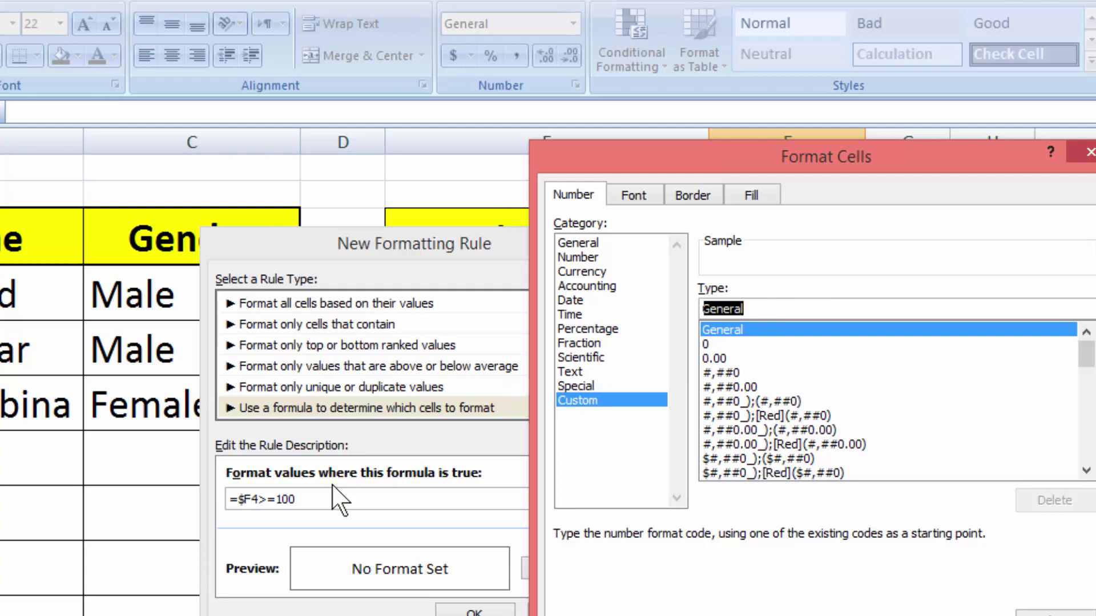
type("#")
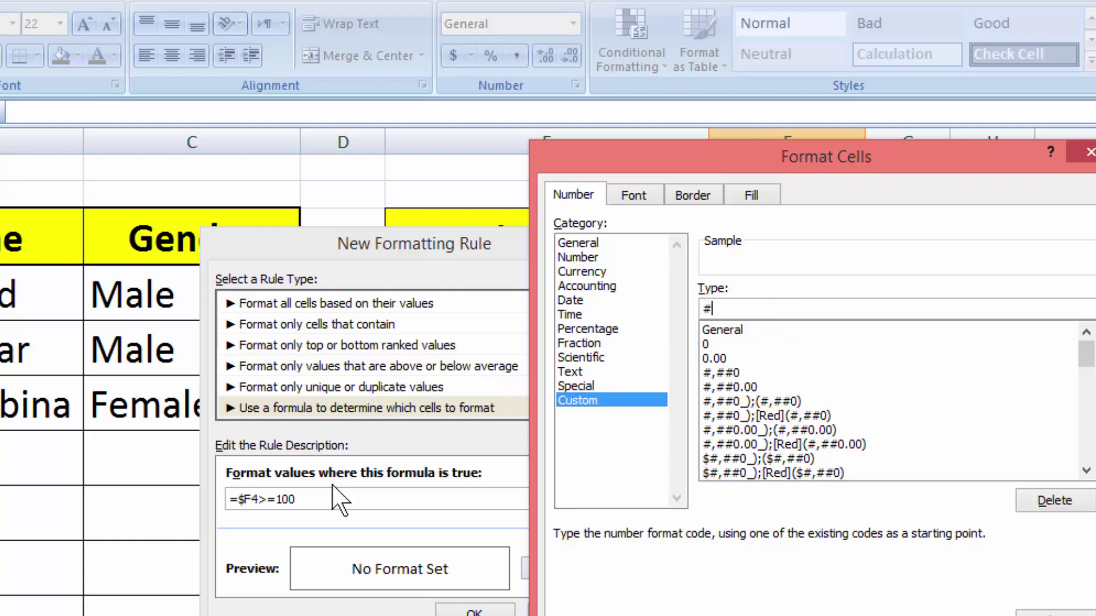
key("BackSpace")
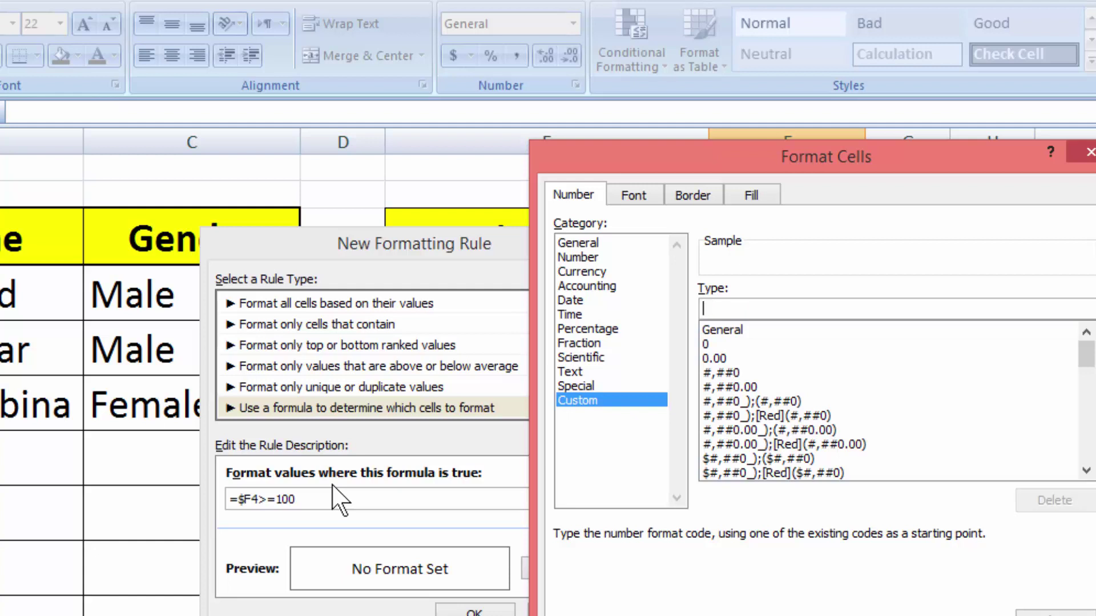
type("\"")
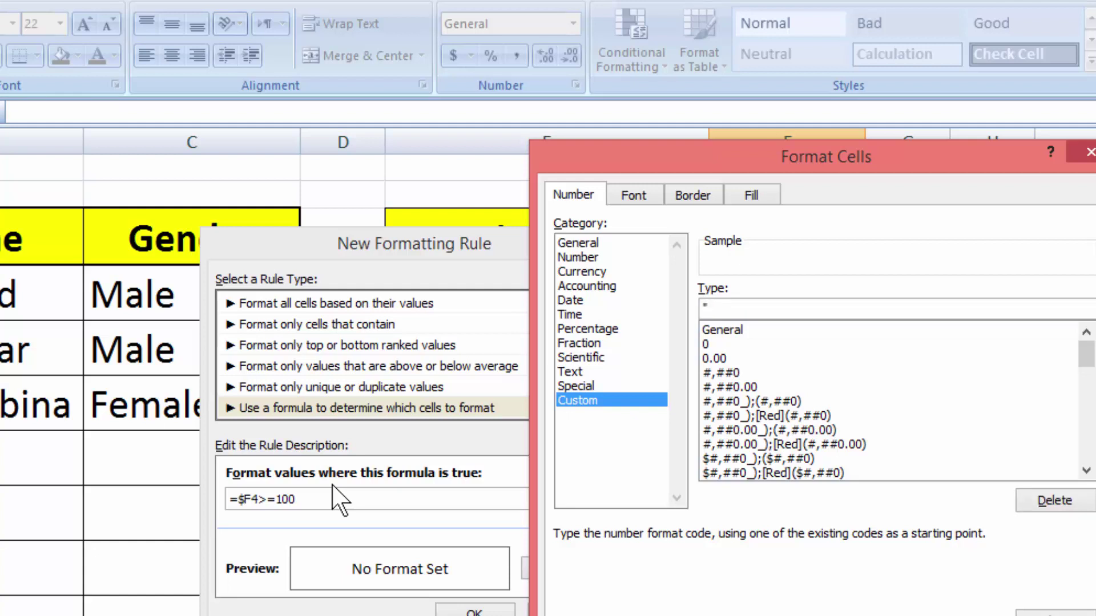
type("v Good\" #")
key("Return")
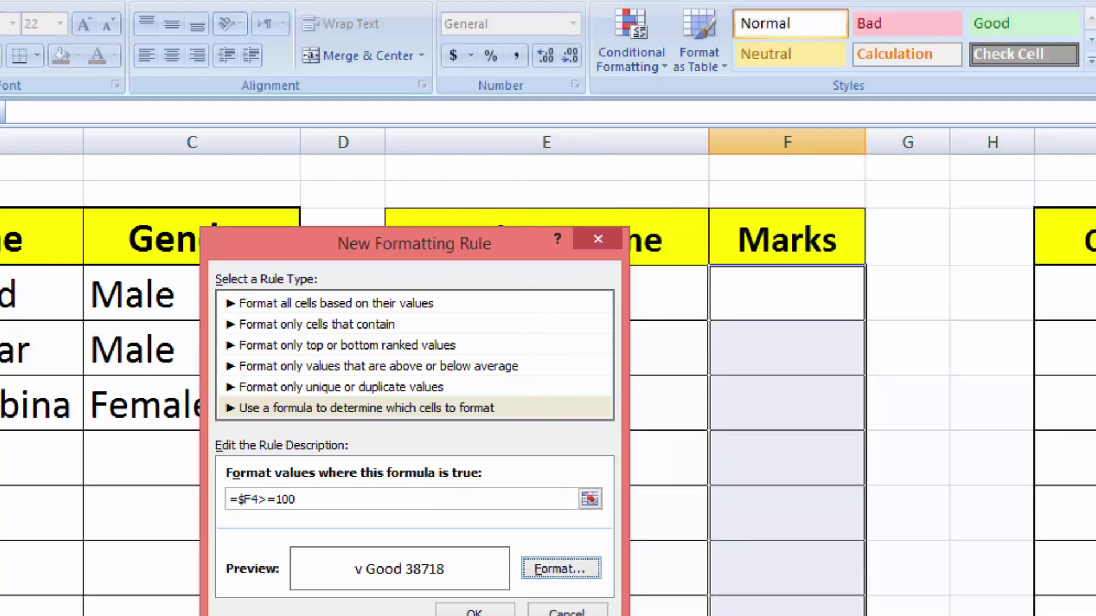
left_click(475, 611)
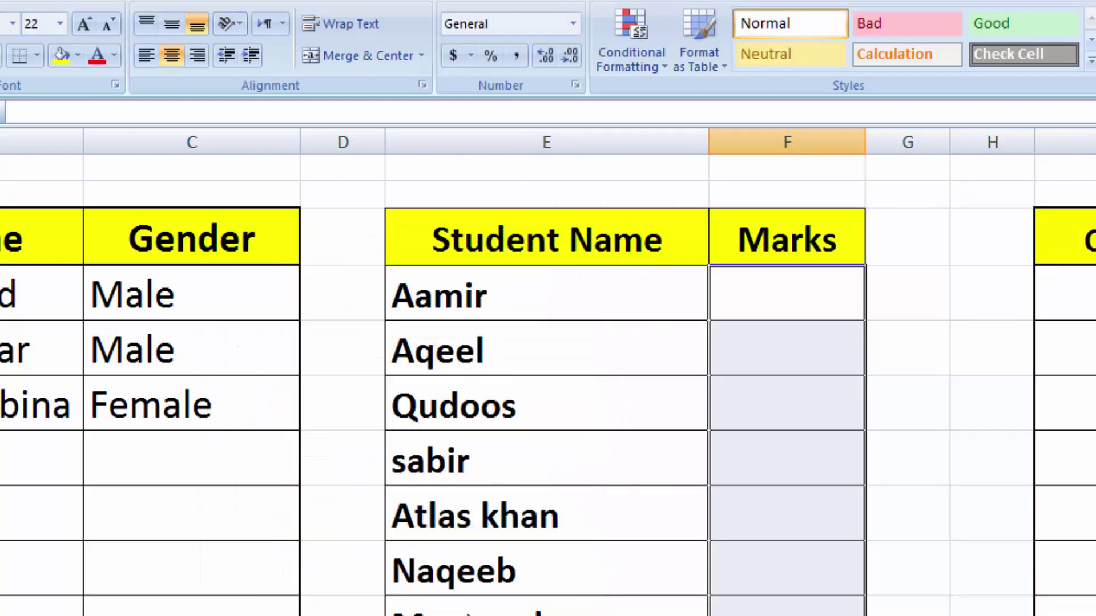
- Enter 100 in F4 under Marks and autofit the width of column F to its contents
left_click(805, 293)
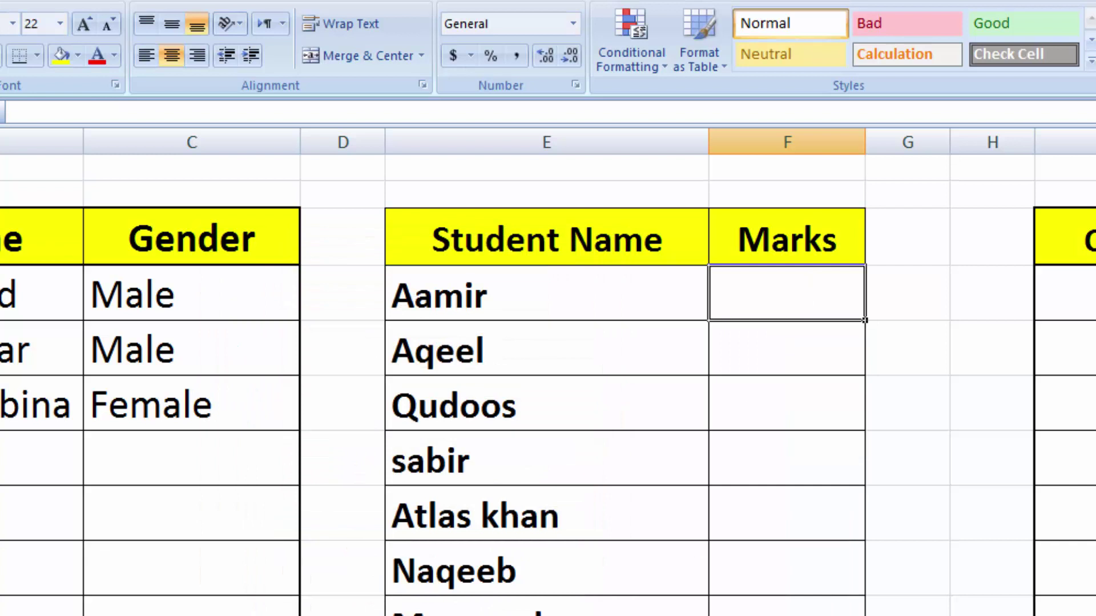
type("100")
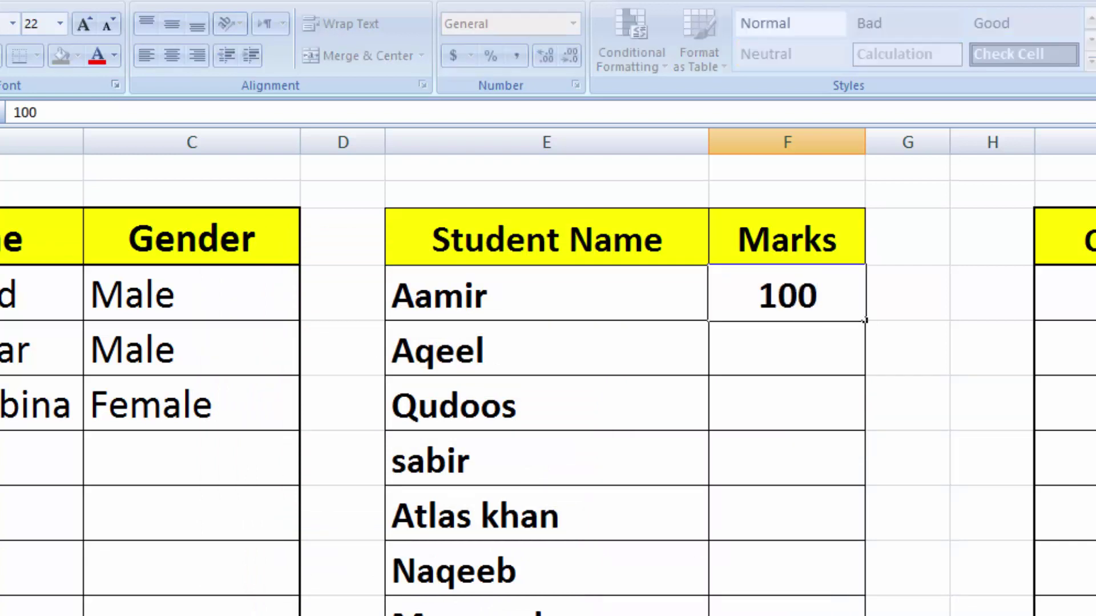
key("Tab")
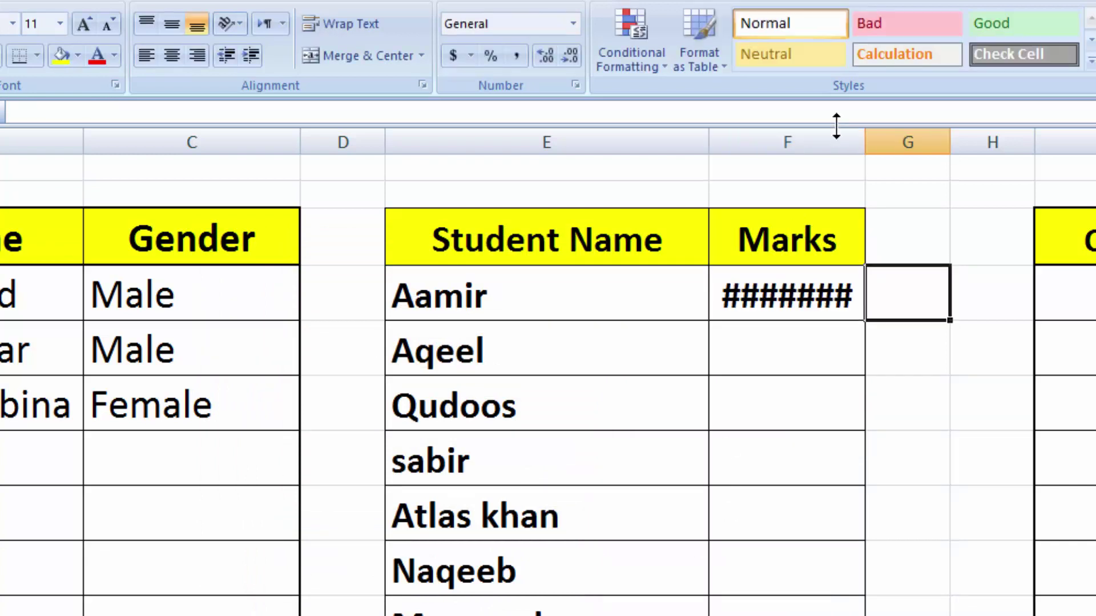
left_click_drag(865, 140, 864, 139)
double_click(865, 140)
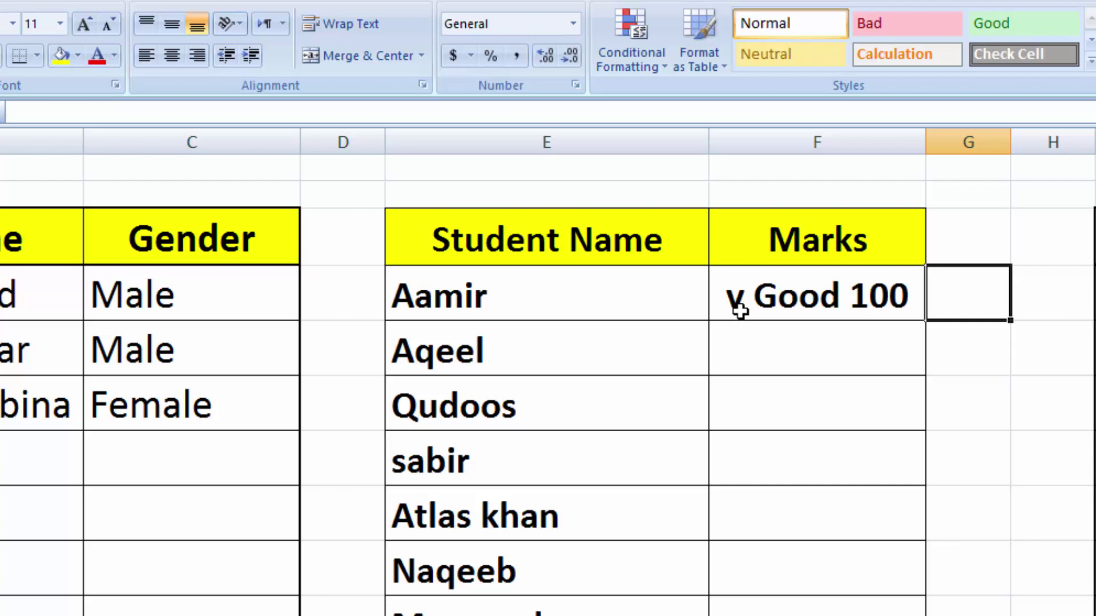
- Enter 120 in F5 as the second student's marks
left_click(749, 348)
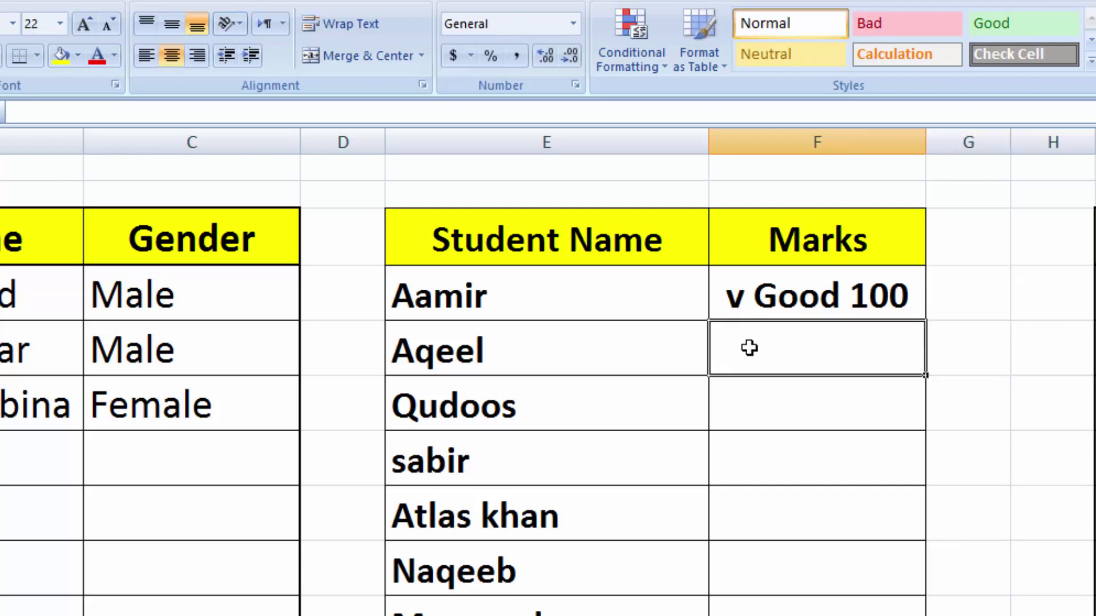
type("120")
key("Tab")
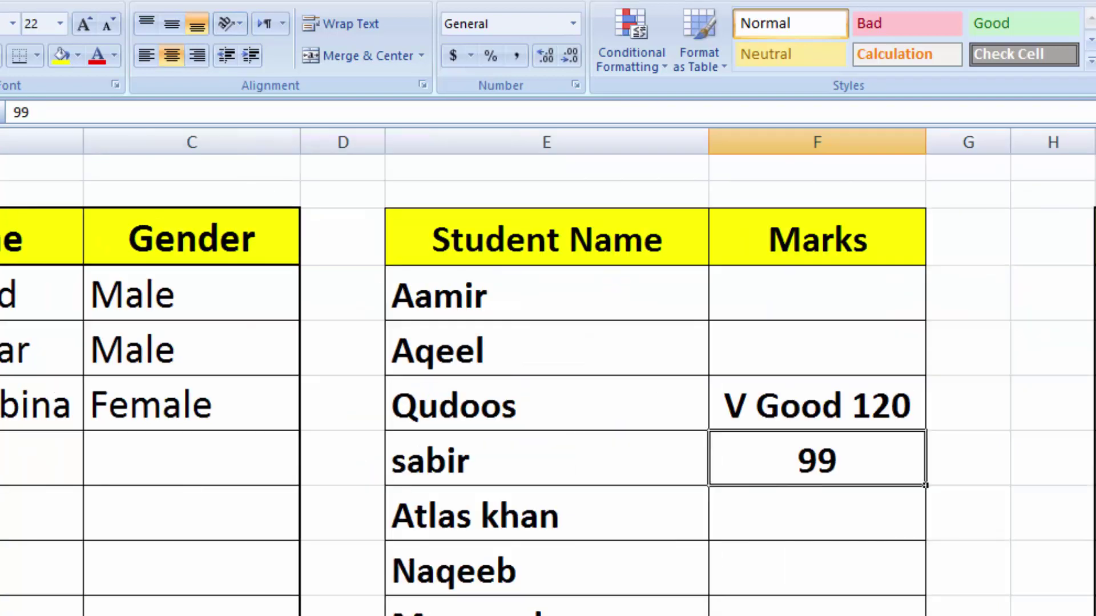
- Enter 110 in F4 and 120 in F5 under Marks
left_click(765, 294)
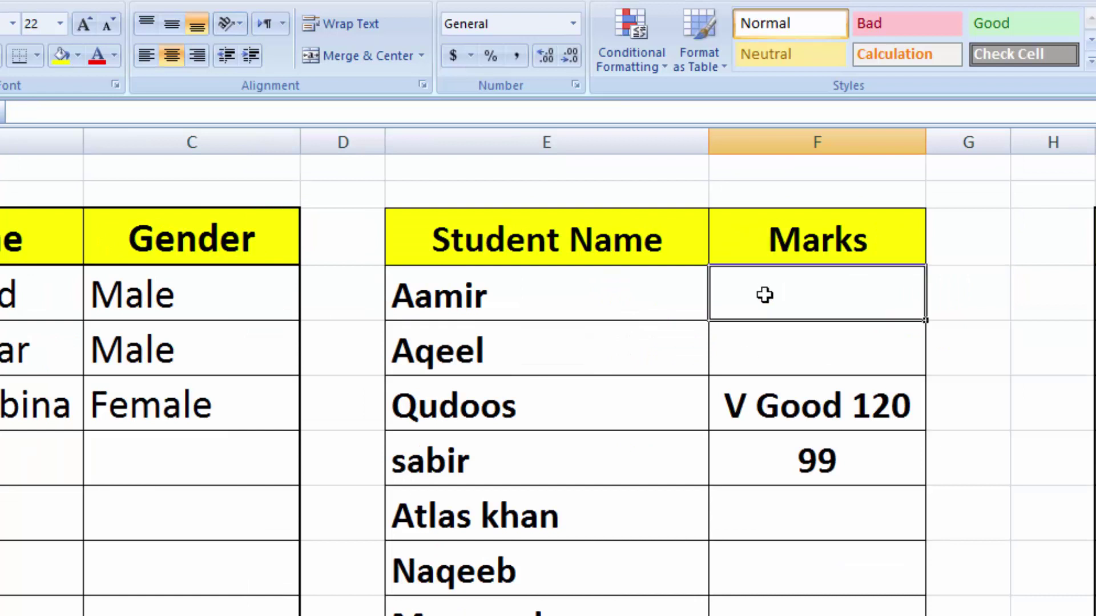
type("110")
key("Tab")
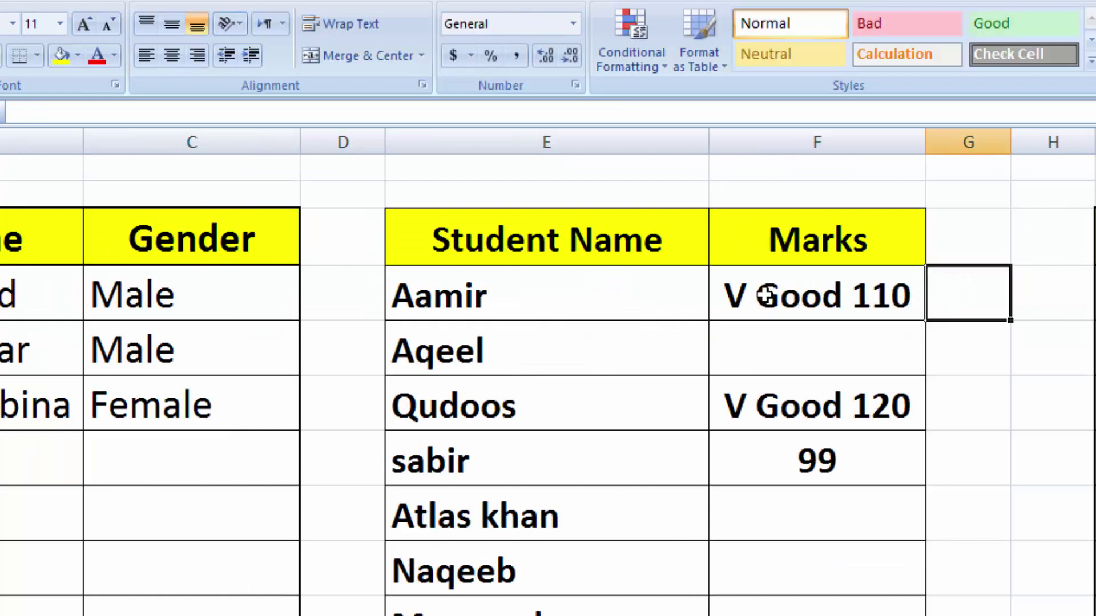
left_click(774, 356)
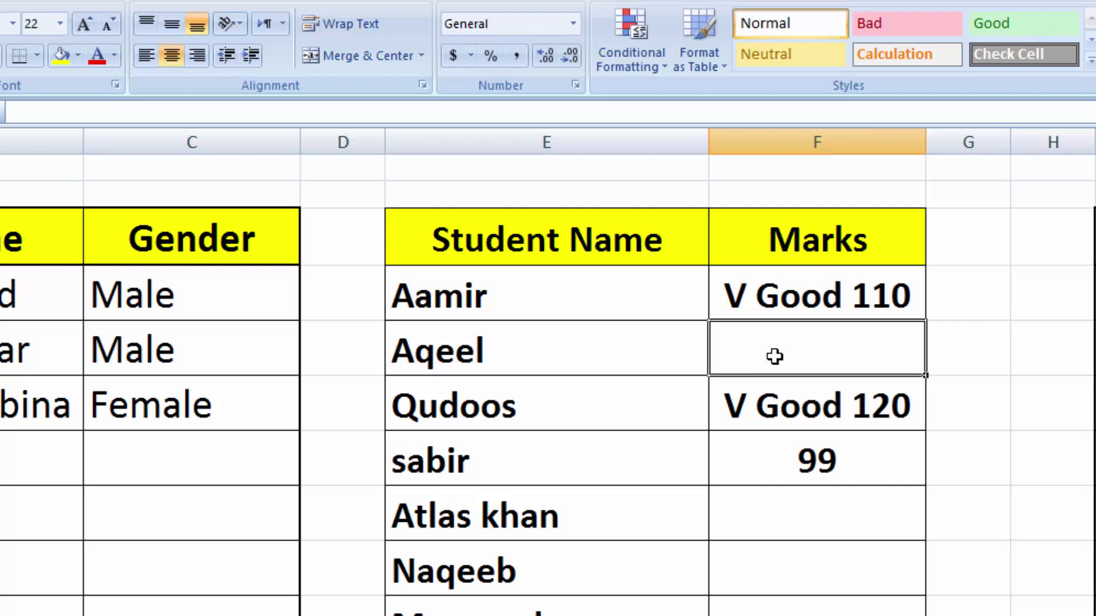
type("120")
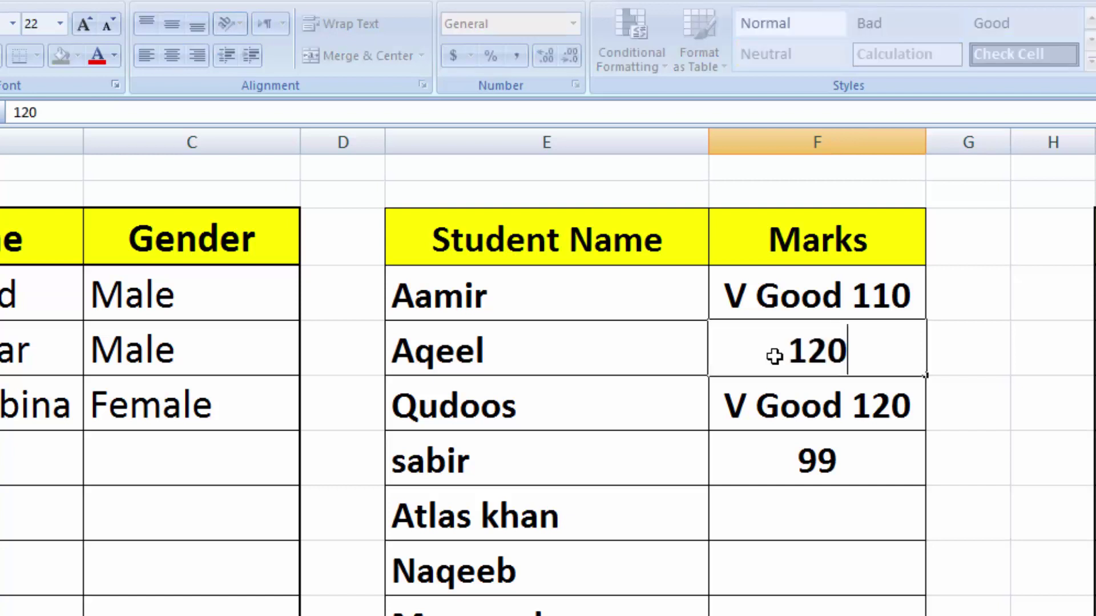
key("Tab")
- Replace the marks in F5 with 99
left_click(774, 356)
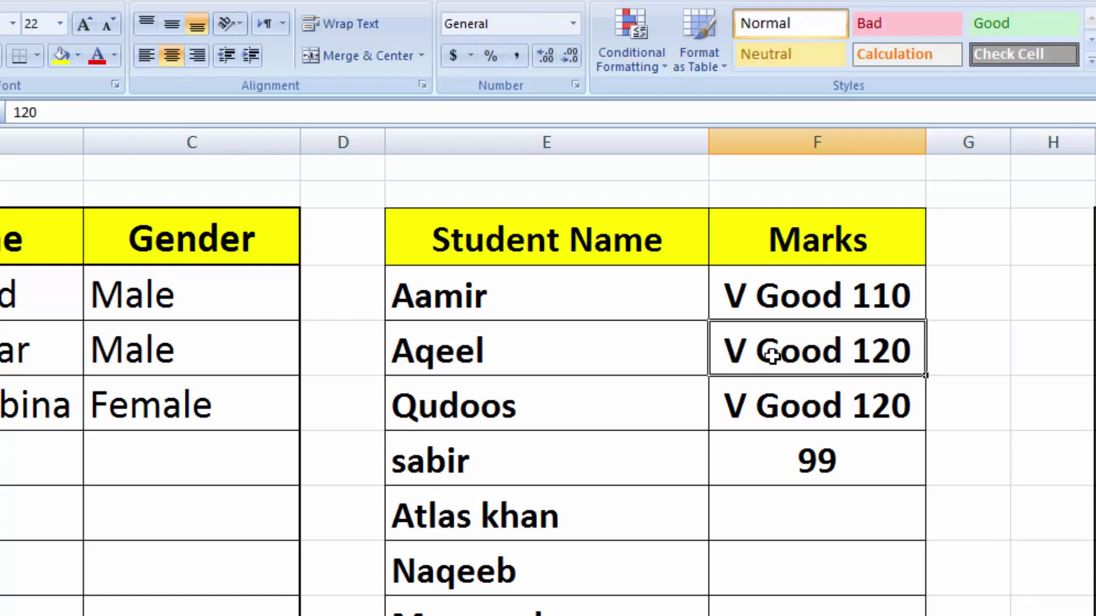
type("99")
key("Tab")
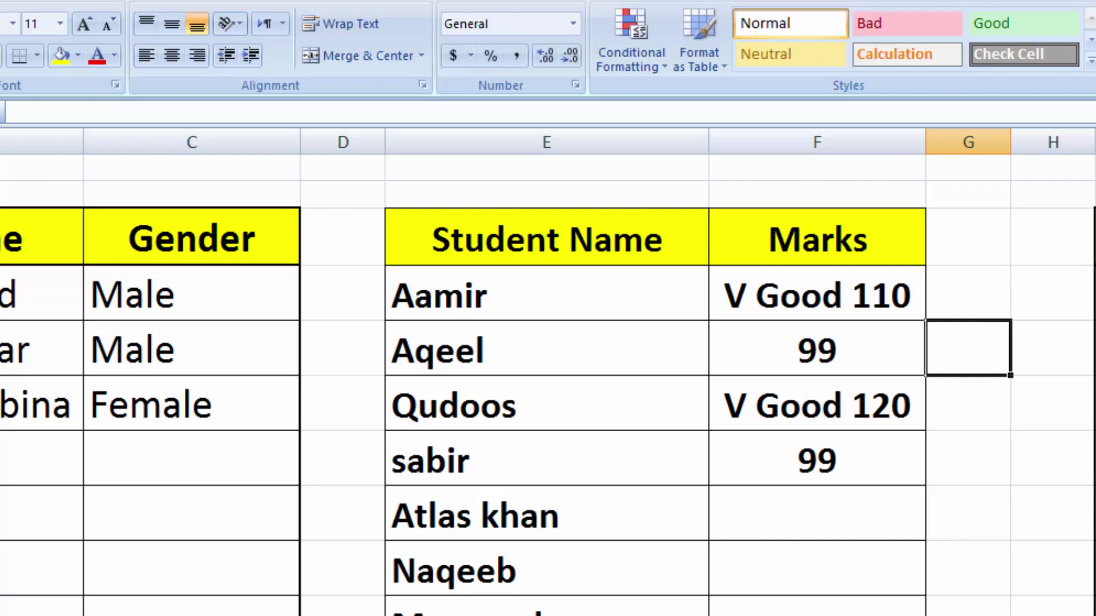
- Create a formula-based conditional formatting rule for I4:I11 under QTY with the formula =$I4>=1
left_click(1095, 293)
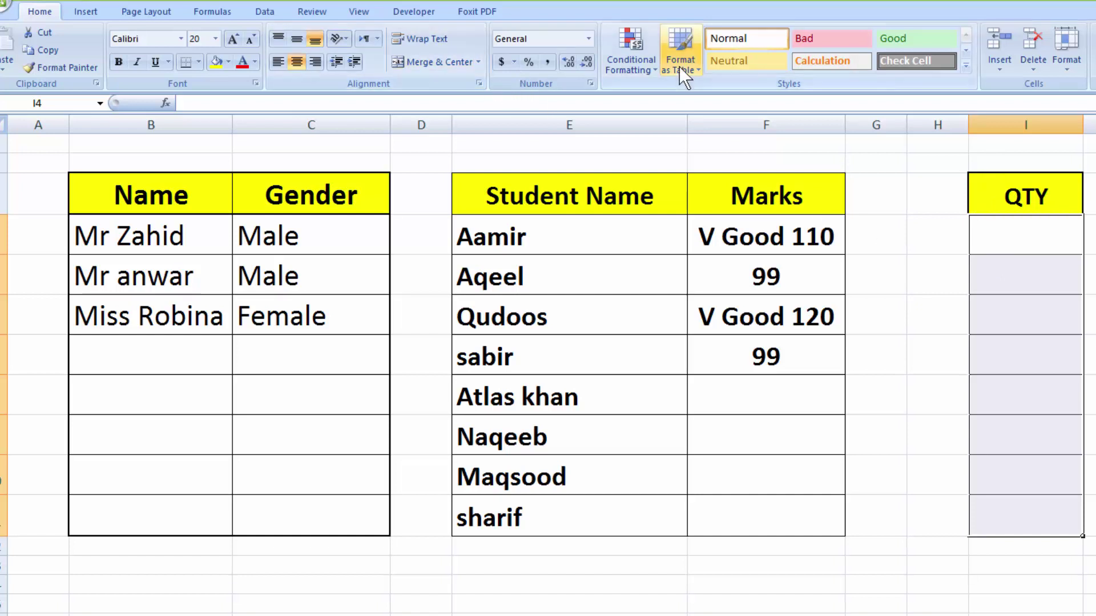
left_click(652, 71)
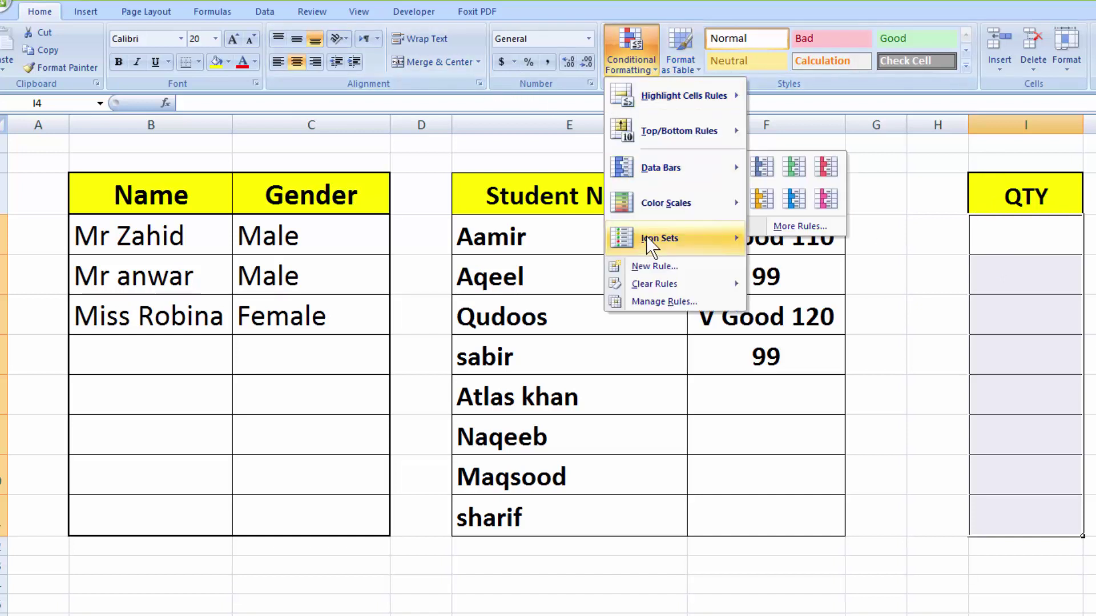
left_click(651, 266)
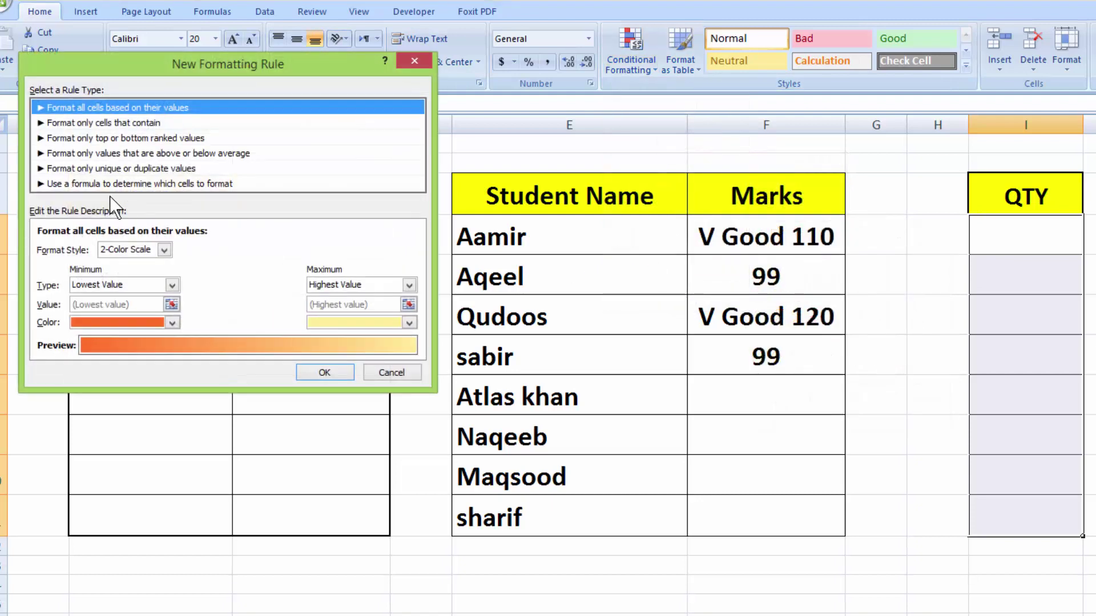
left_click(108, 183)
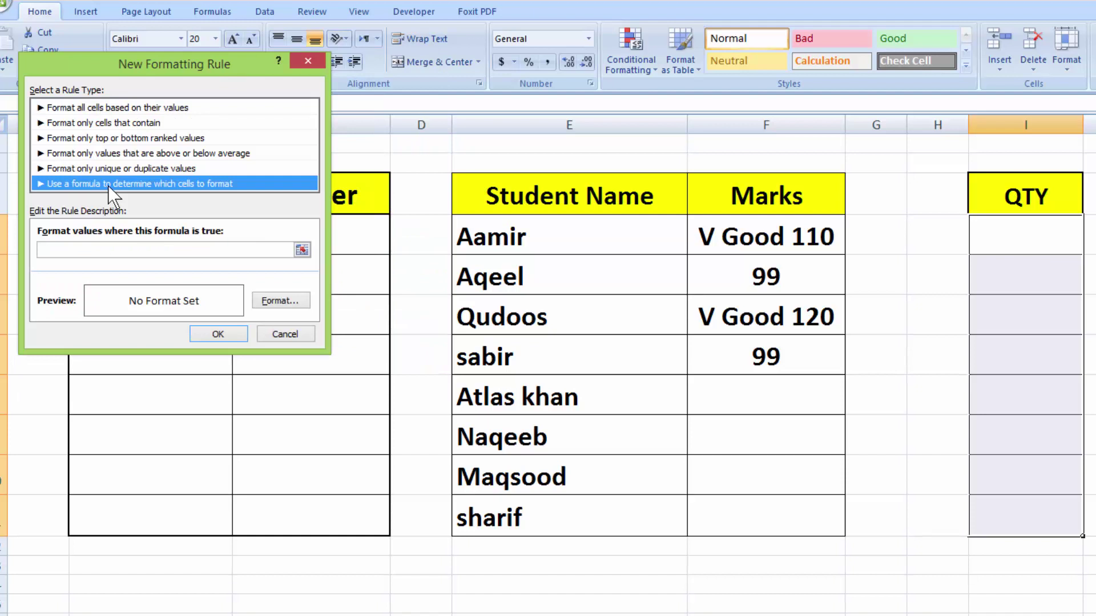
left_click(175, 250)
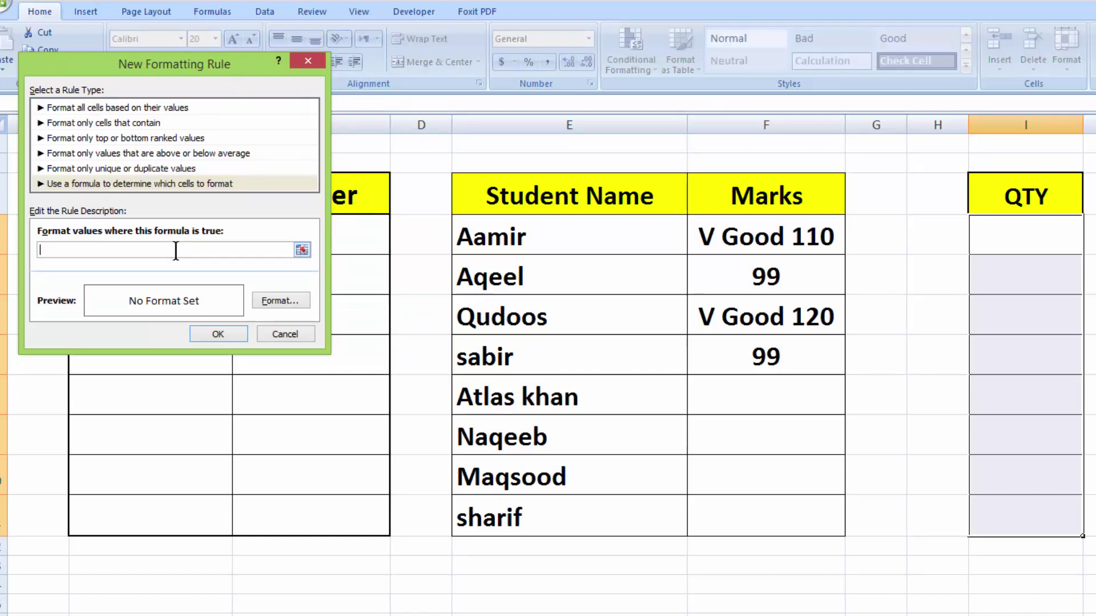
left_click(990, 236)
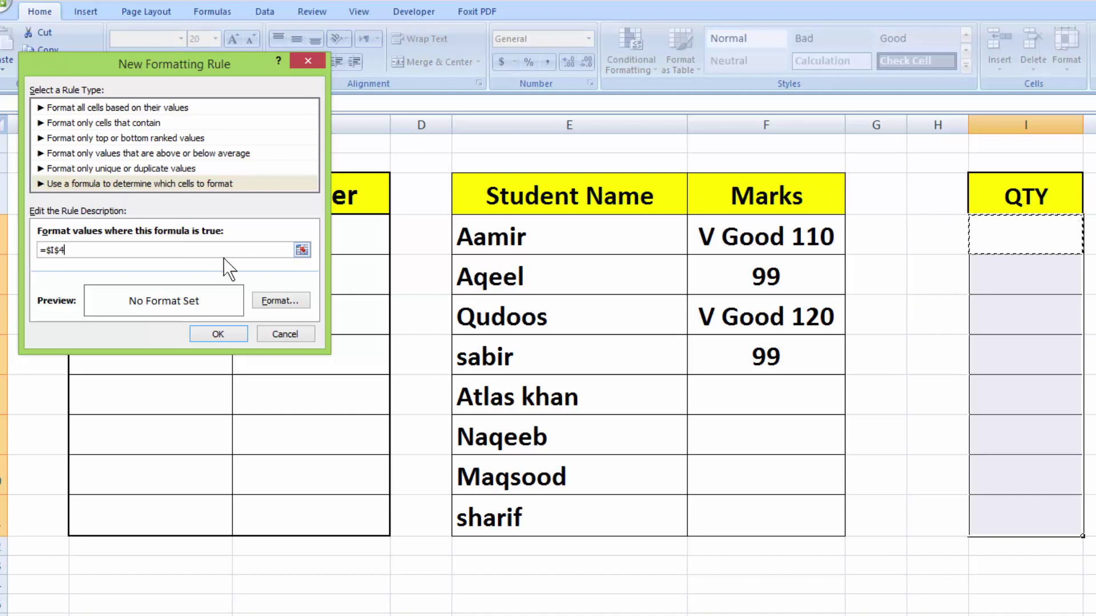
left_click(55, 250)
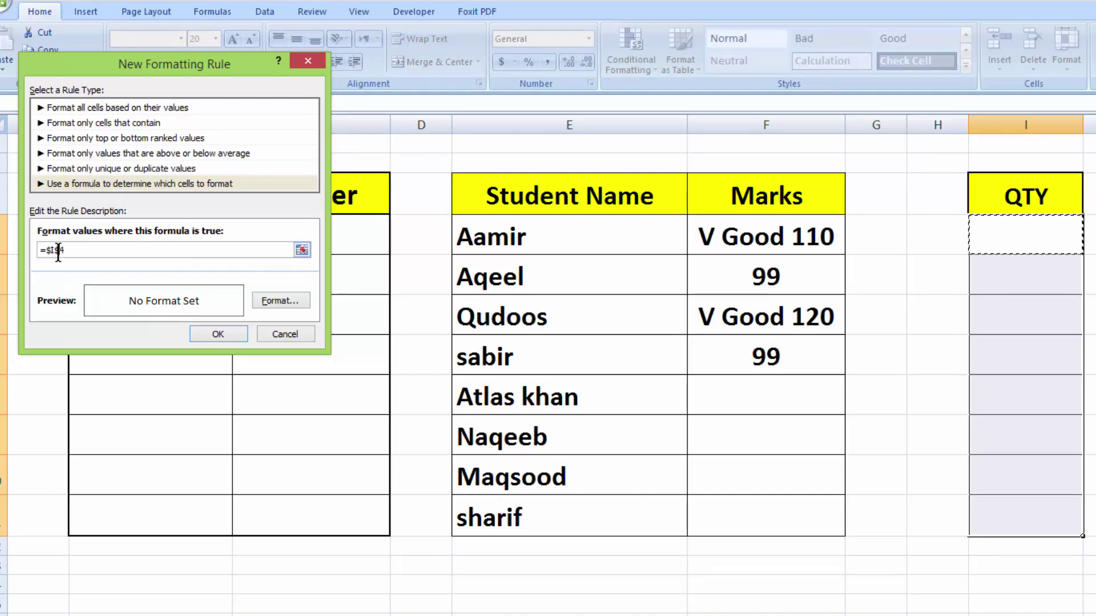
key("BackSpace")
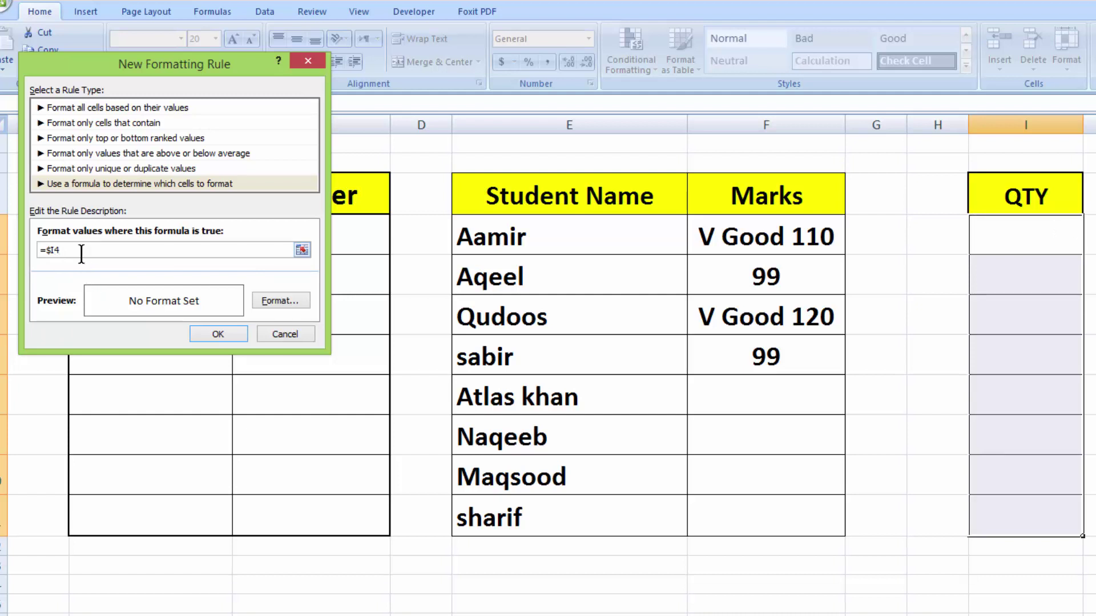
type(">=100")
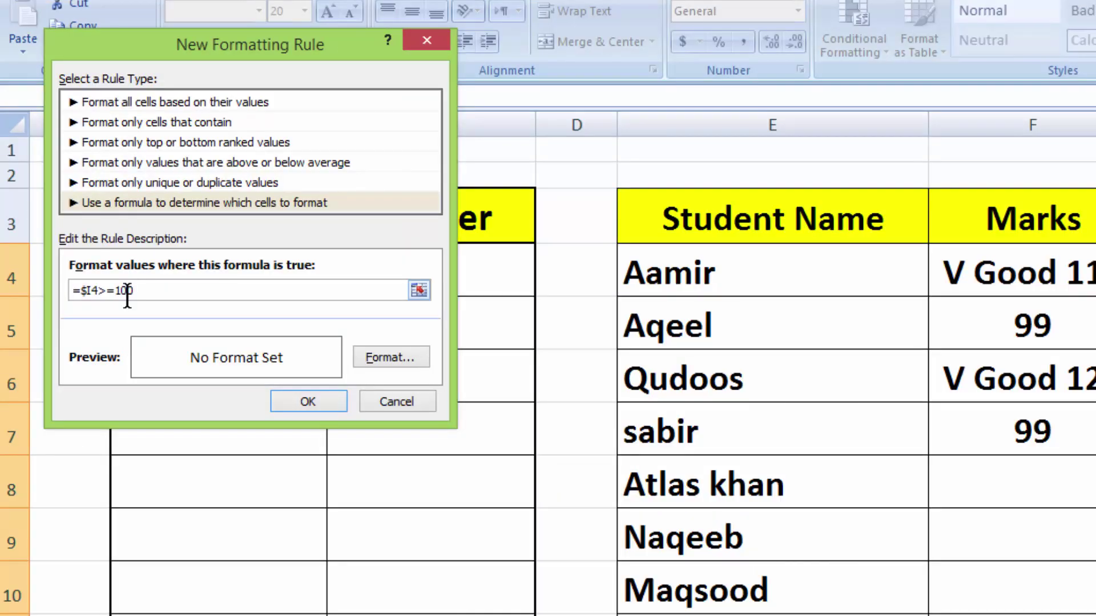
key("BackSpace")
key("BackSpace")
- Give the rule the custom number format 0.0 "G" and apply it to the QTY cells
left_click(401, 355)
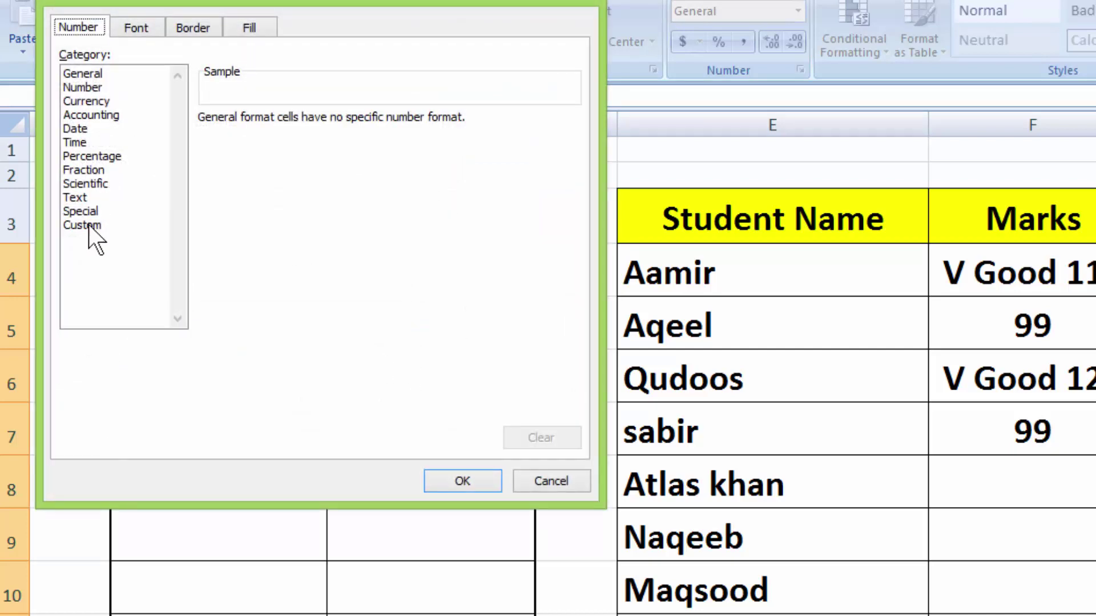
left_click(88, 225)
scroll(567, 291, "down", 9)
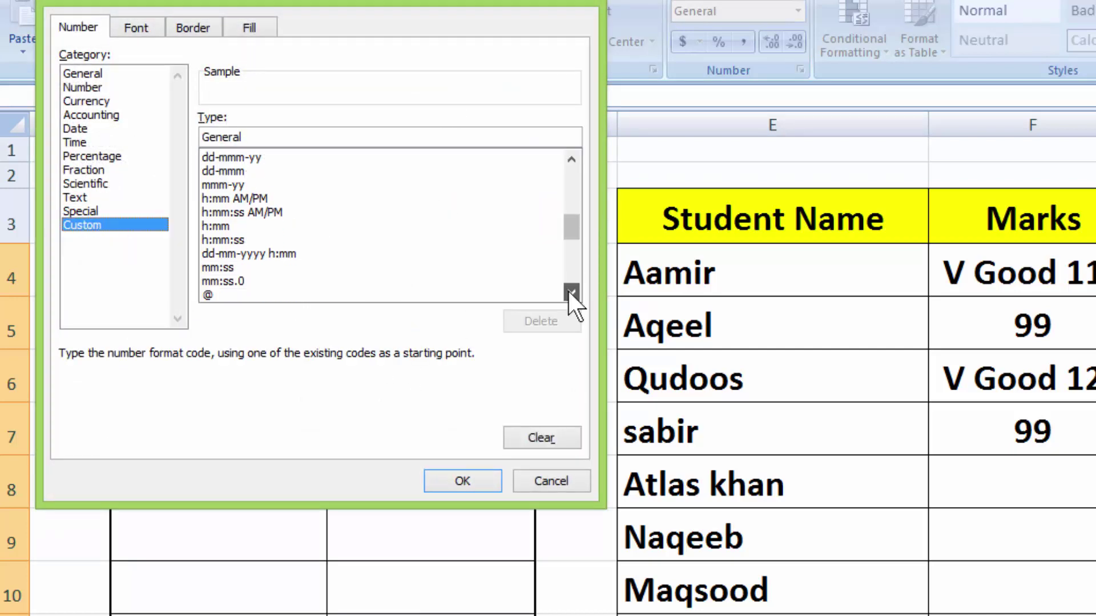
scroll(571, 292, "down", 3)
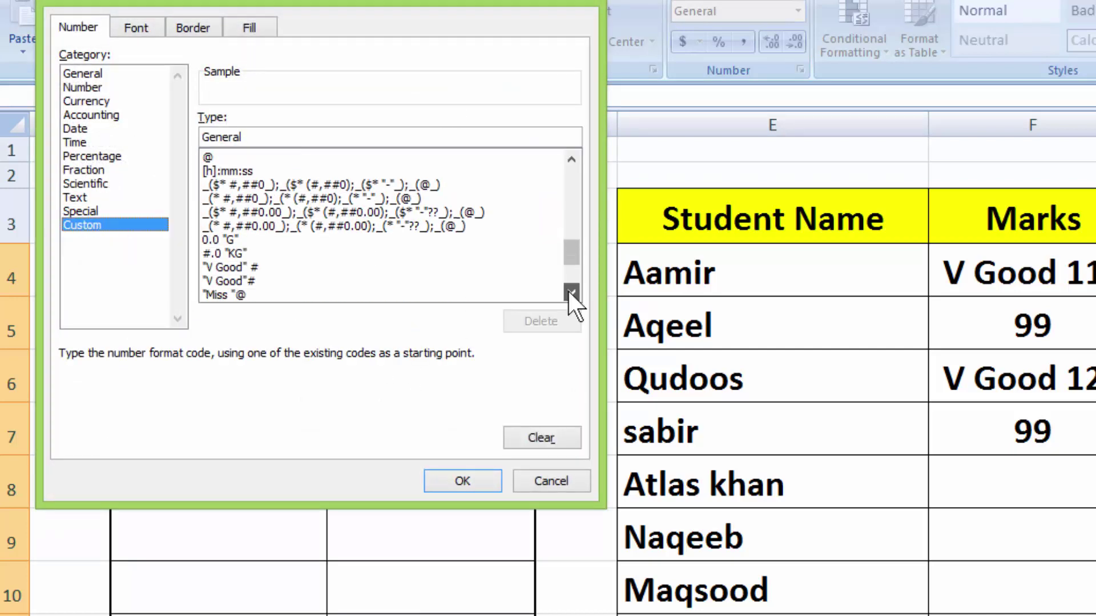
key("alt+t")
type("0.0 ")
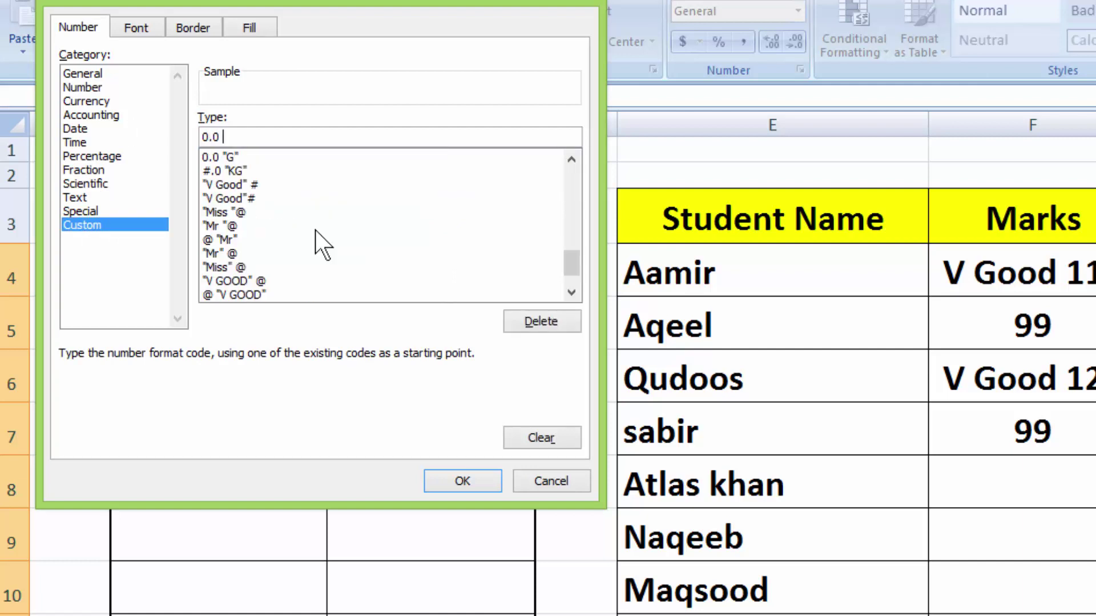
type("\"")
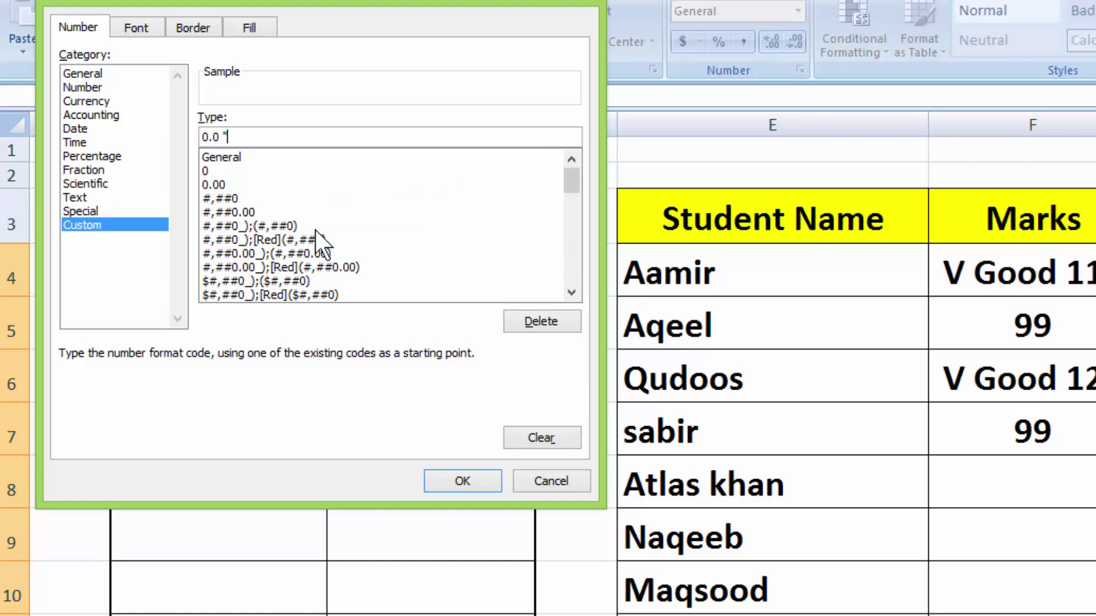
type("G\"")
left_click(462, 480)
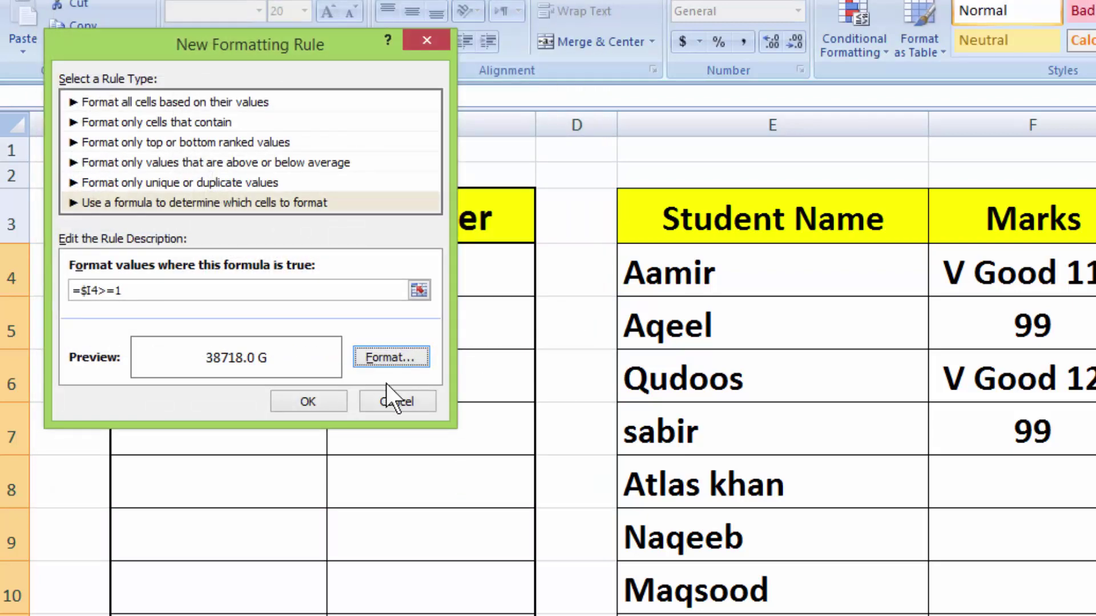
left_click(307, 402)
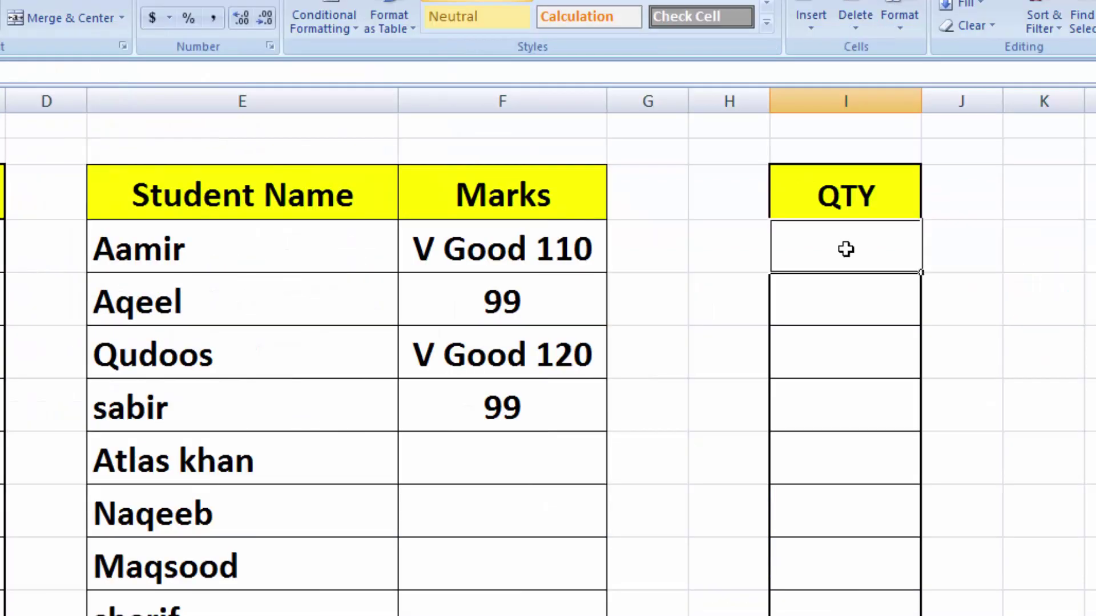
- Enter the quantities .99, .88, 0.4 and 10 in I4 through I7 under QTY
type(".99")
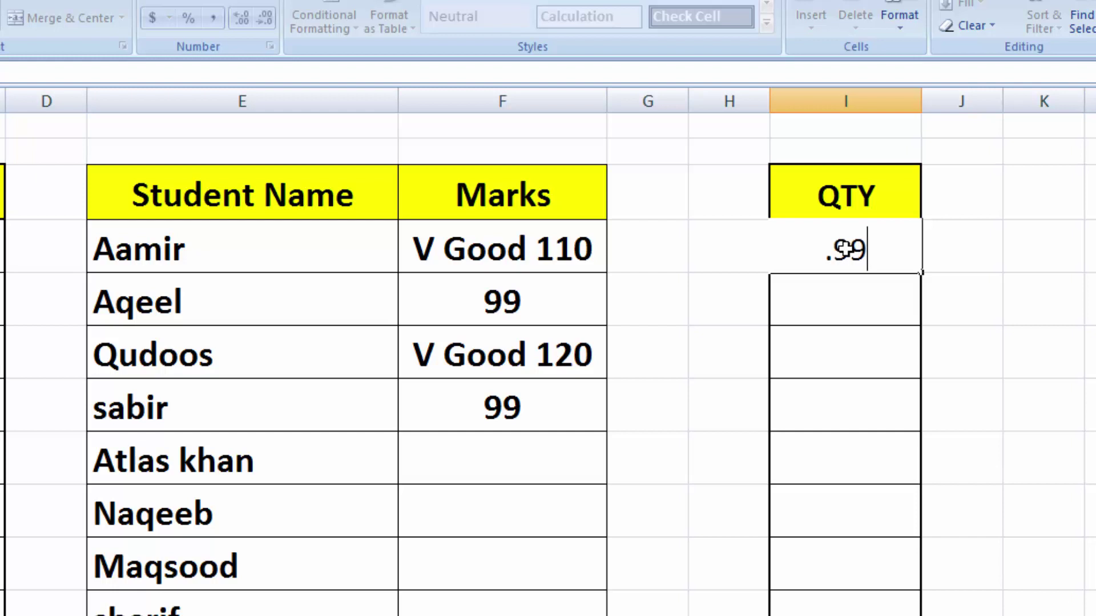
key("Tab")
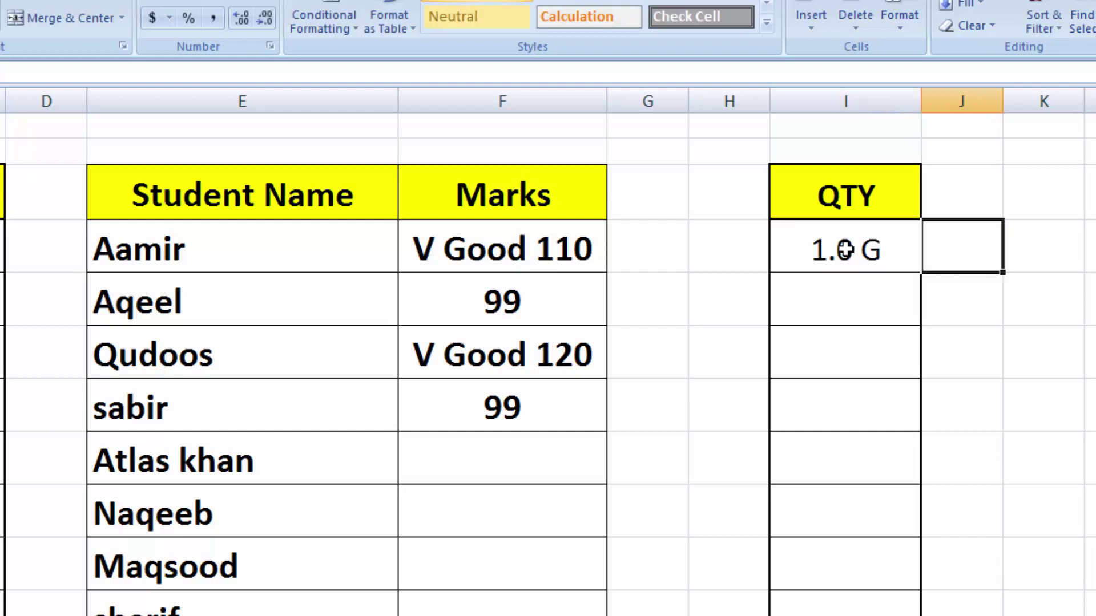
left_click(840, 295)
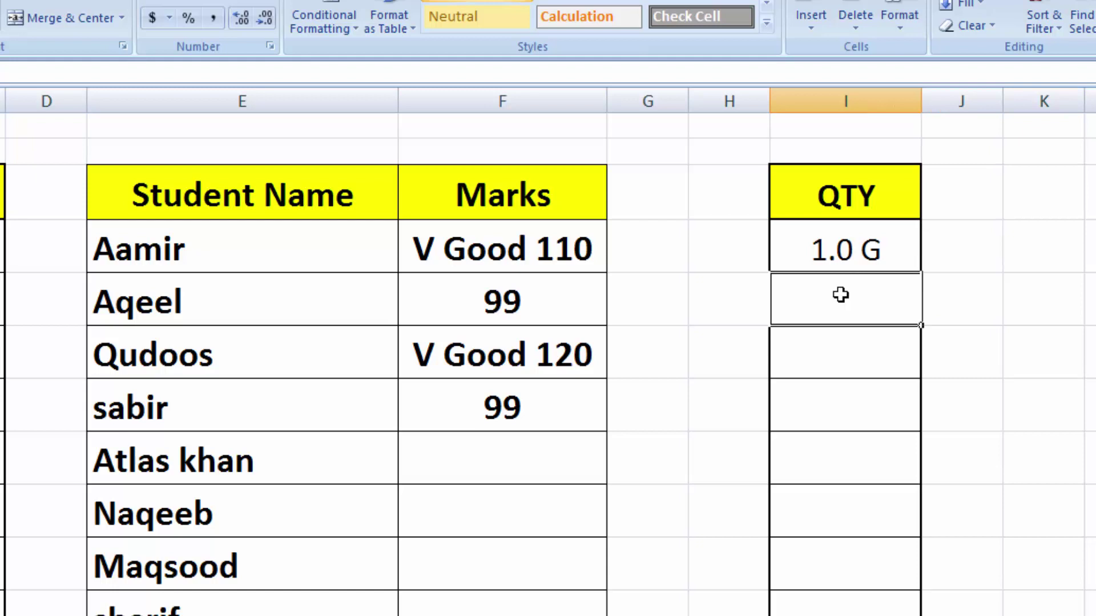
type(".88")
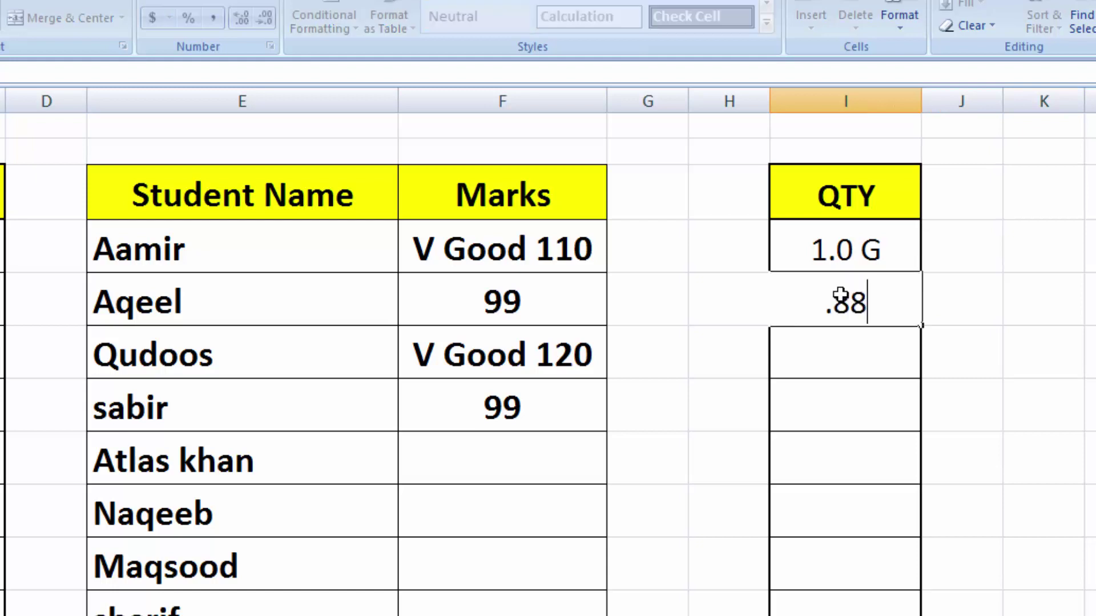
key("Tab")
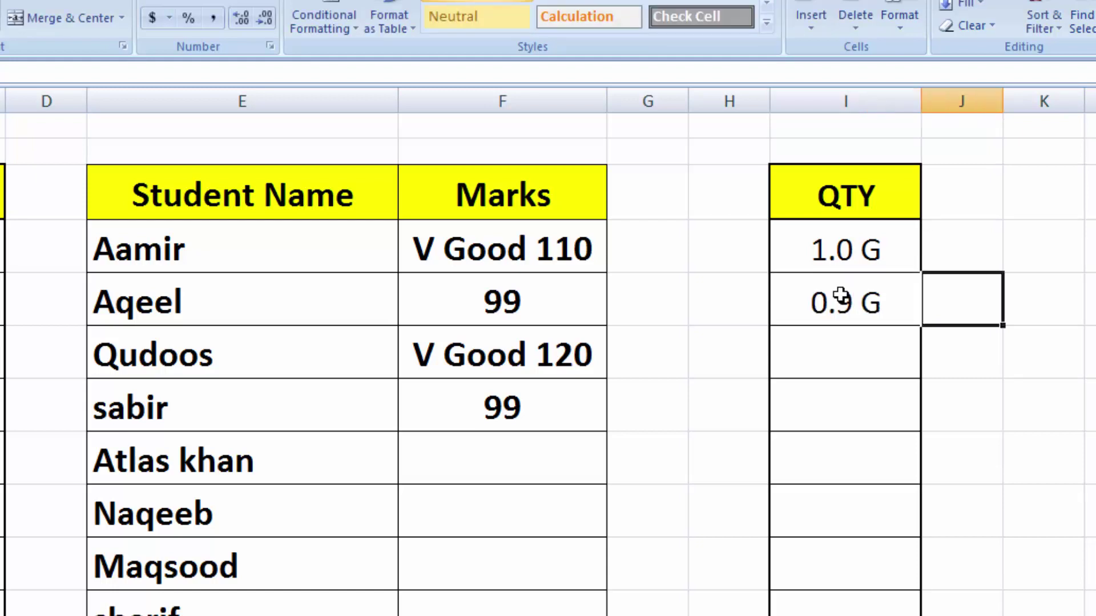
left_click(838, 354)
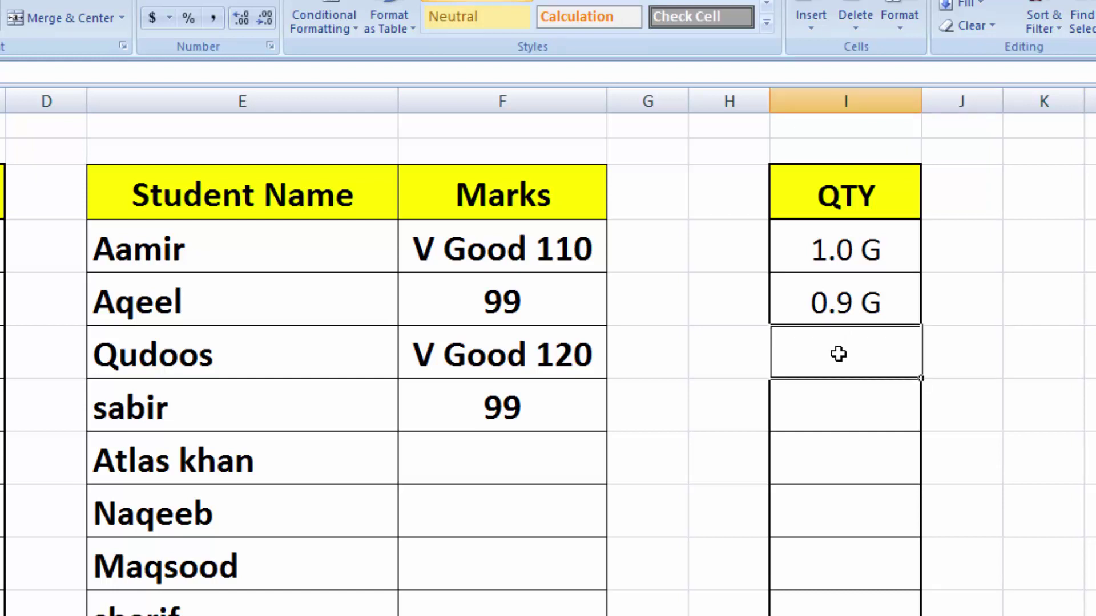
double_click(838, 354)
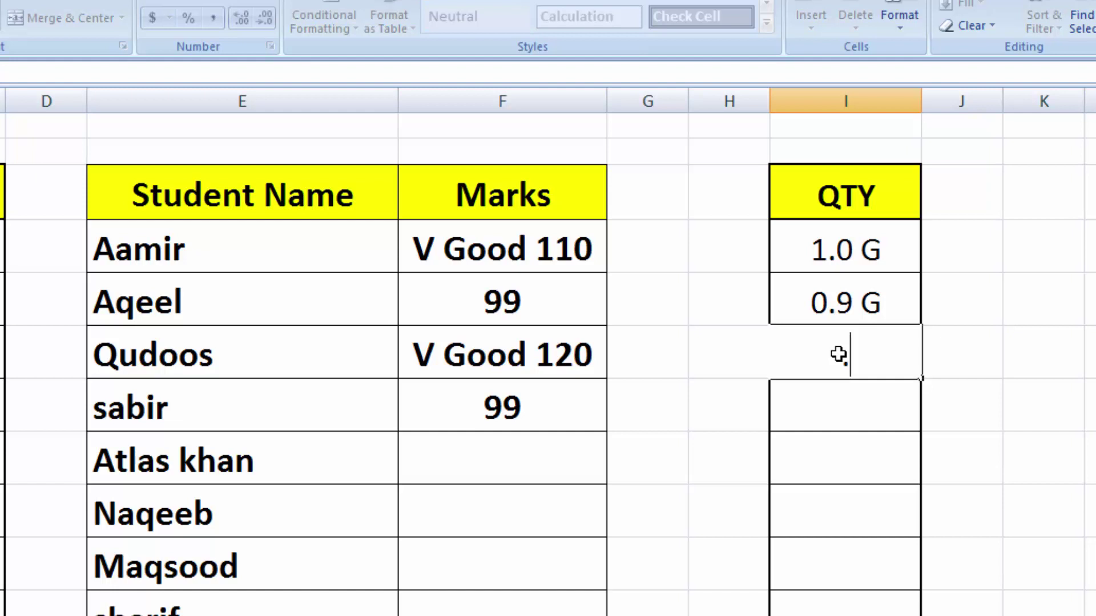
type("0.40")
key("Tab")
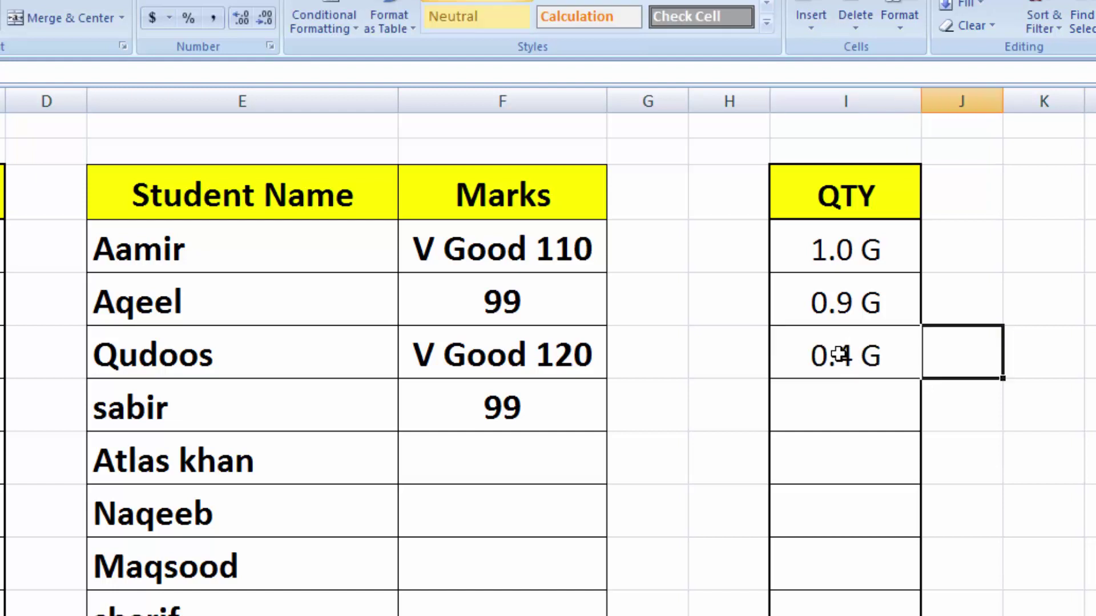
left_click(818, 409)
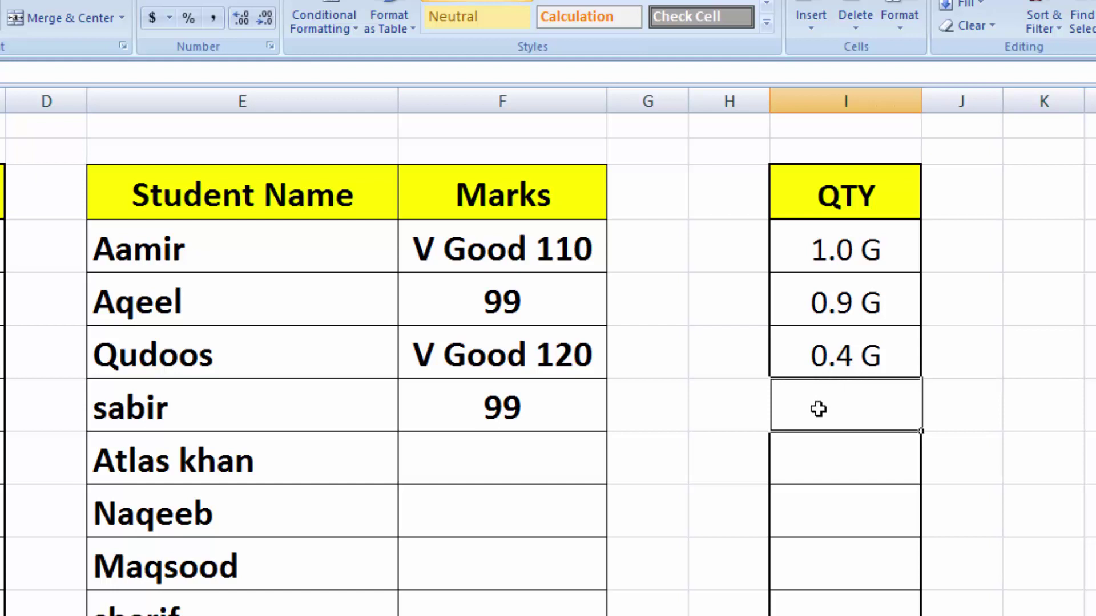
type("10")
key("Tab")
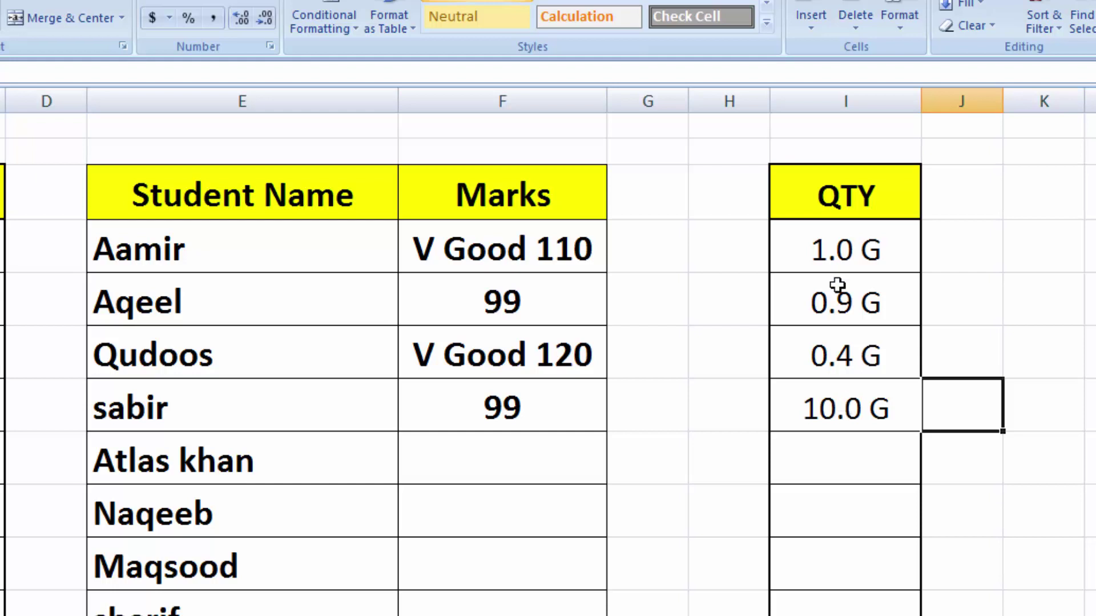
- Add another formula-based conditional formatting rule to the QTY cells from I4 down, using =$I4>=1
left_click_drag(830, 246, 833, 601)
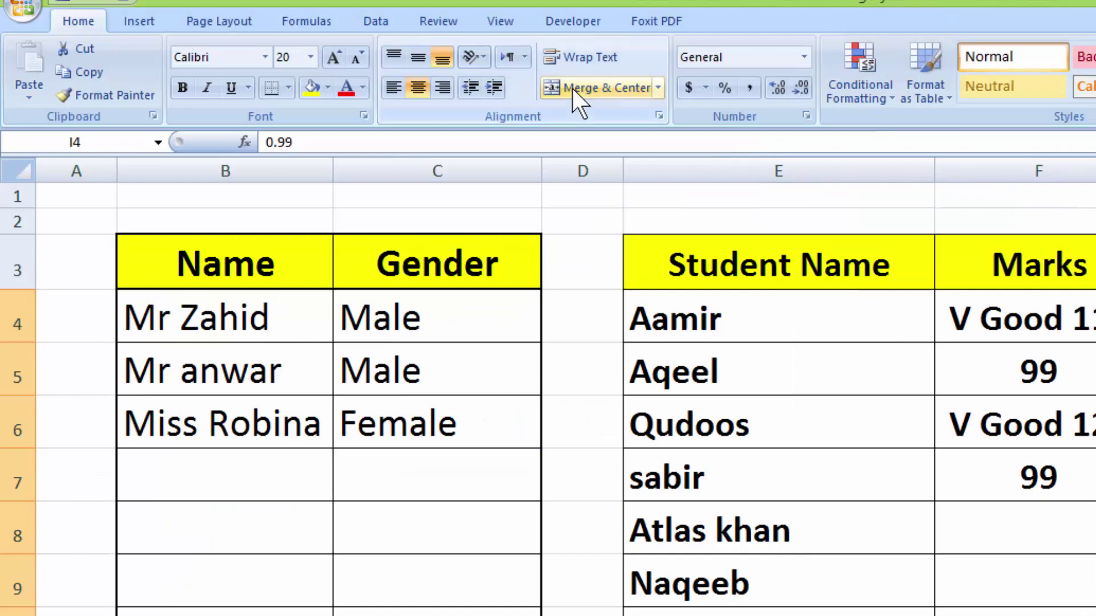
left_click(849, 103)
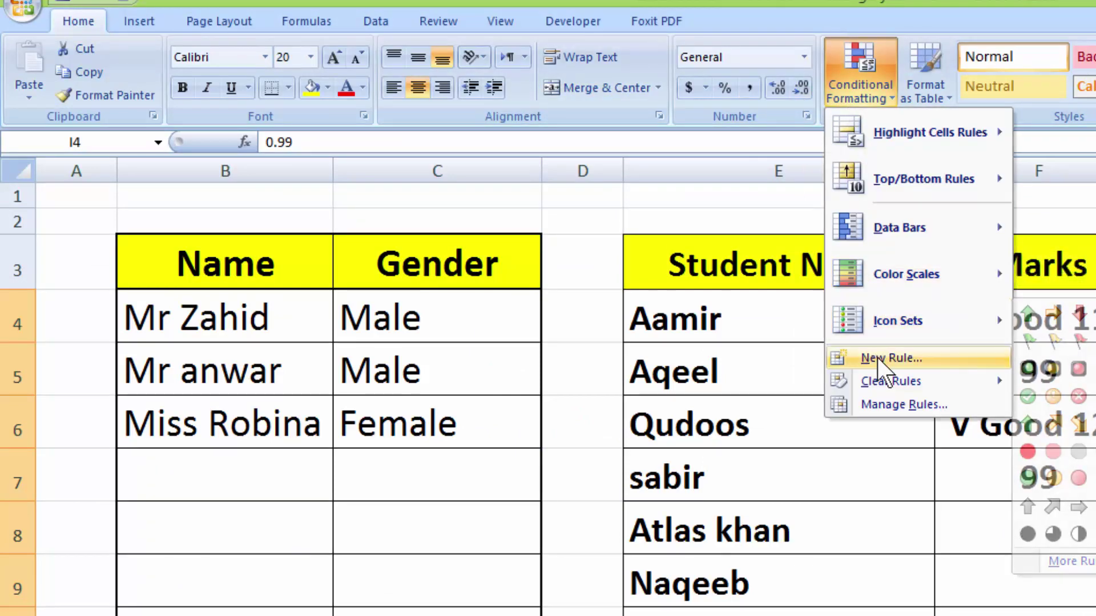
left_click(878, 358)
left_click(240, 223)
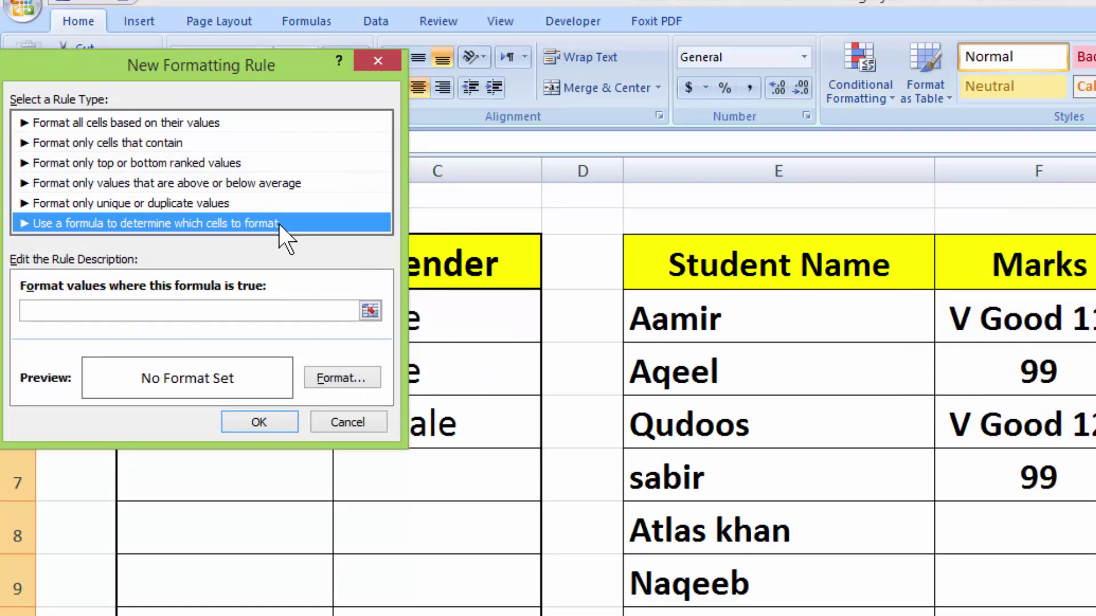
left_click(181, 316)
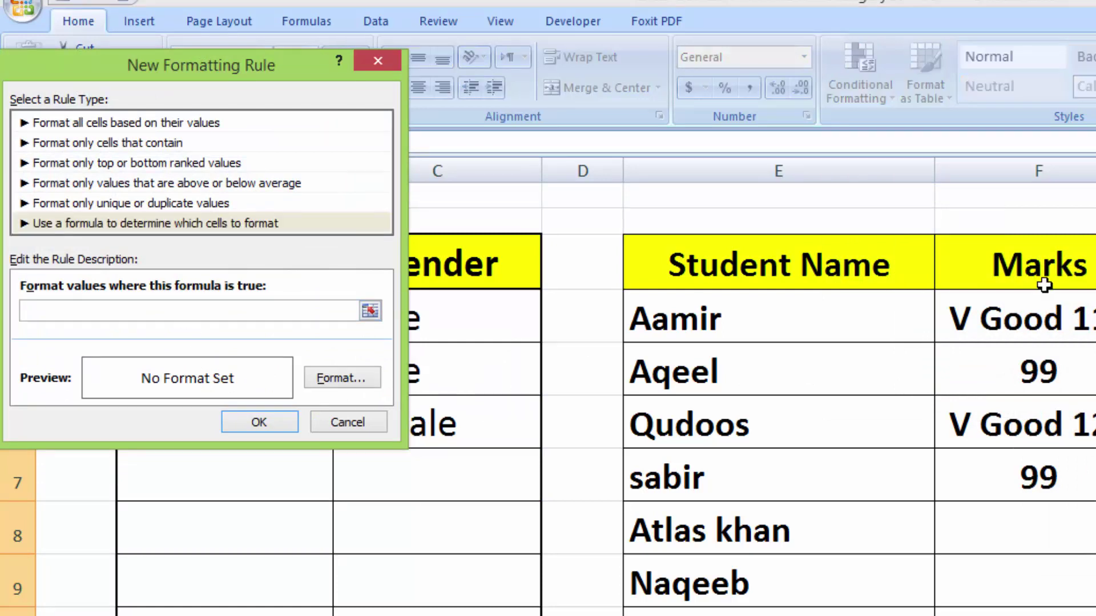
type("=$I$4")
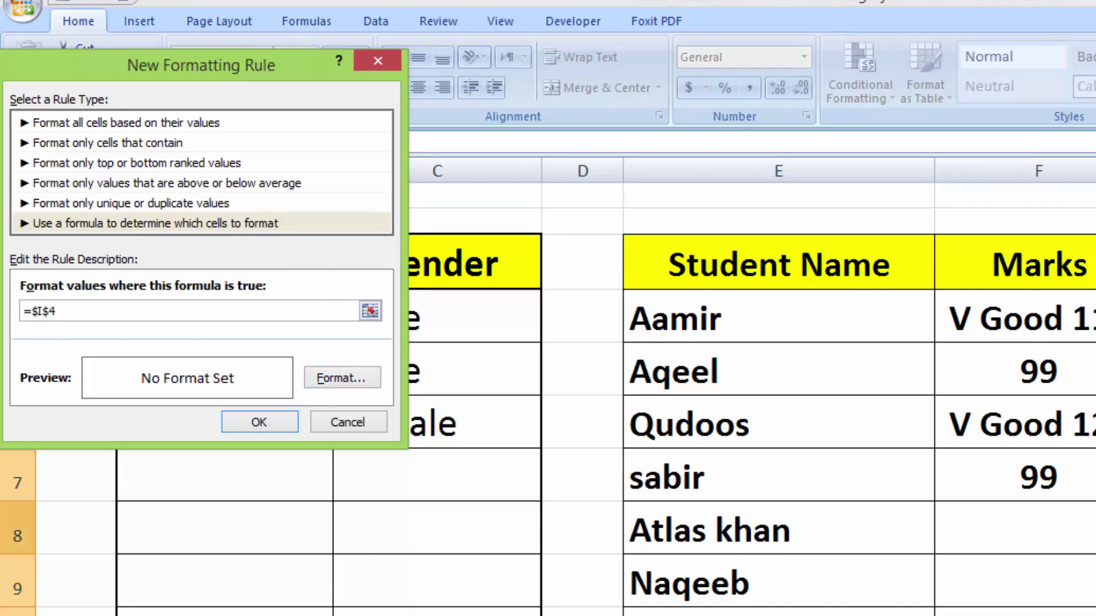
key("Left")
key("BackSpace")
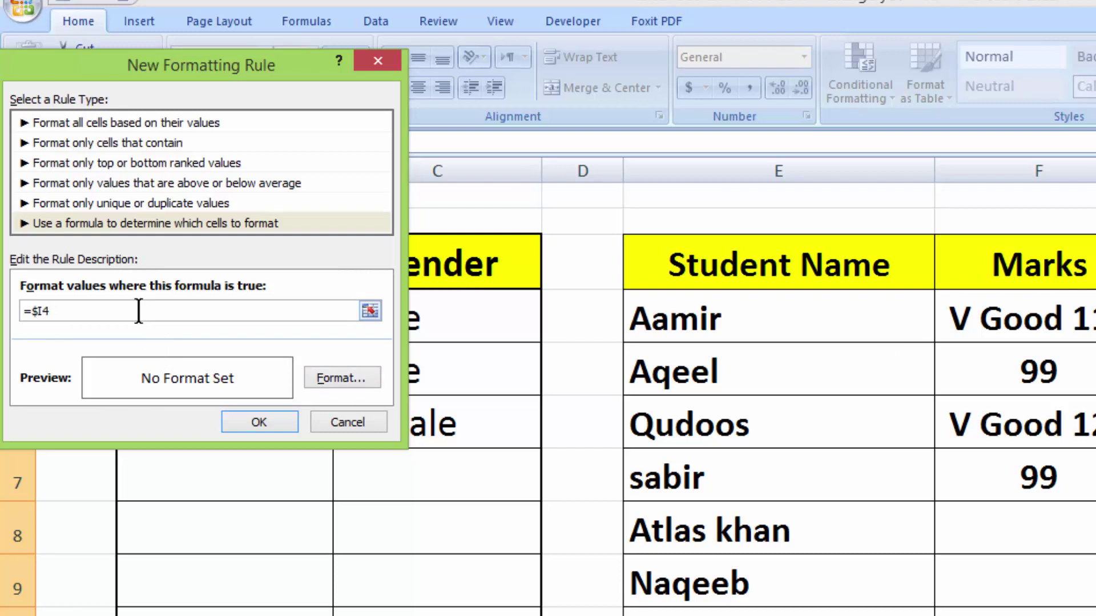
type(">=100")
key("BackSpace")
key("BackSpace")
- Give the new rule the custom number format #.0 "KG" and apply it to the QTY cells
left_click(351, 384)
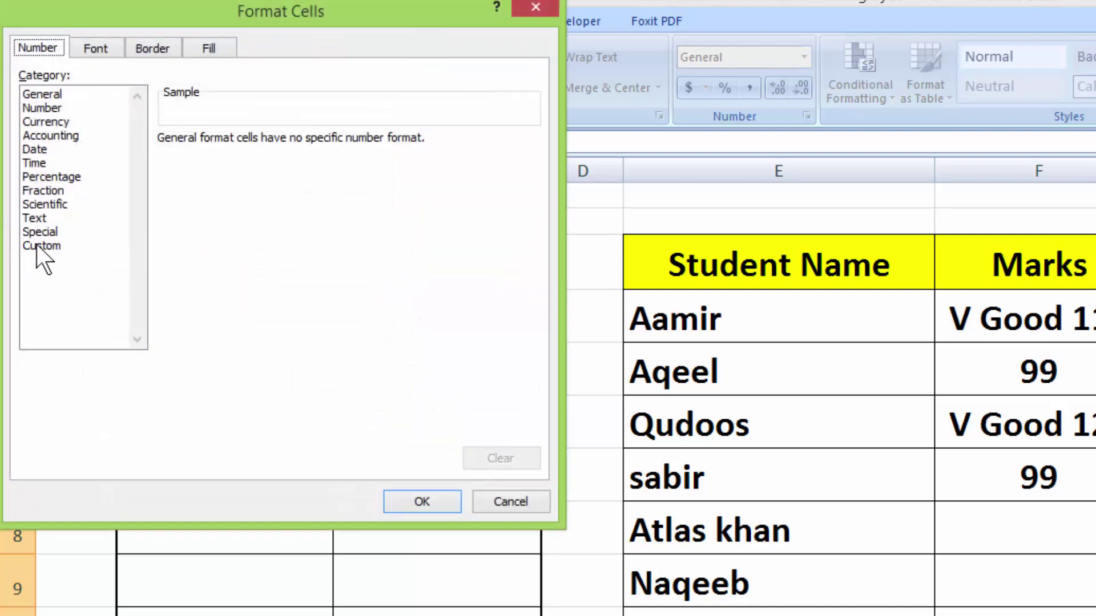
left_click(41, 245)
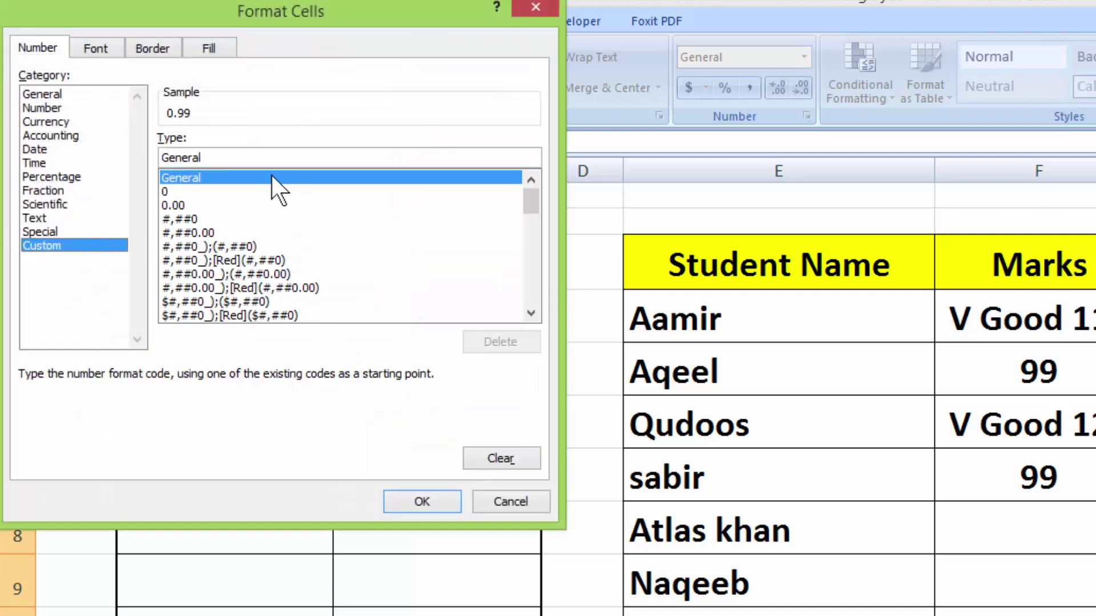
left_click(252, 155)
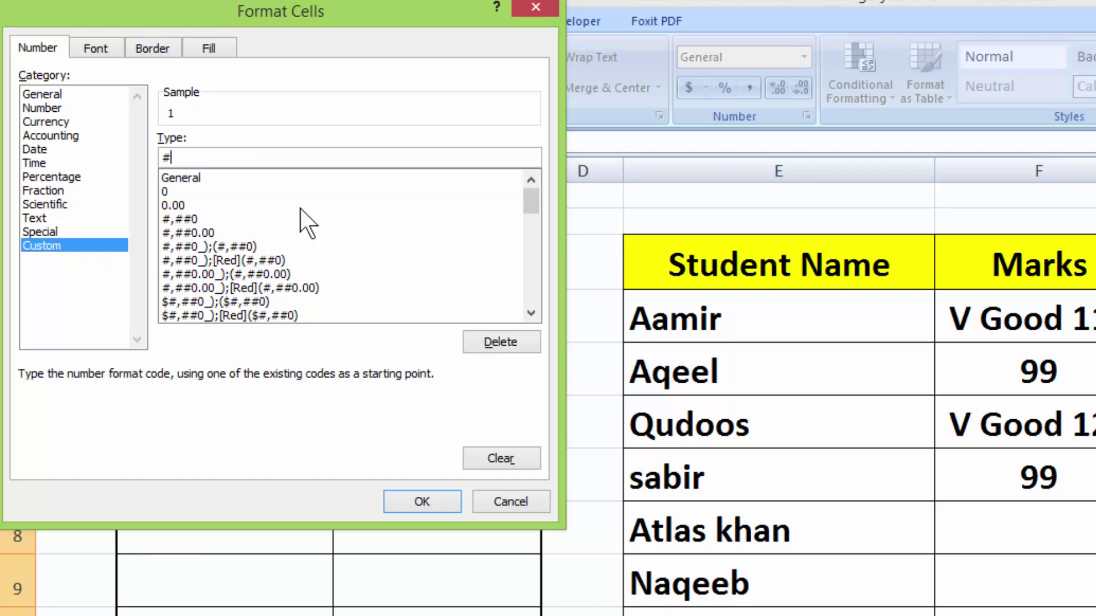
type(".0 \"G")
key("BackSpace")
type("KG\"")
left_click(443, 508)
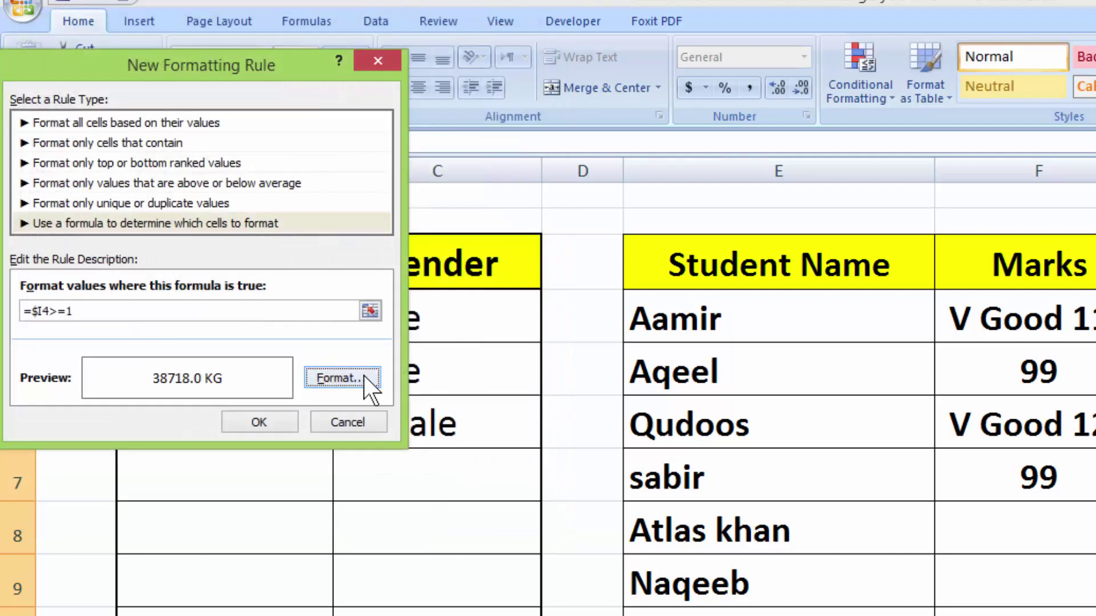
left_click(285, 416)
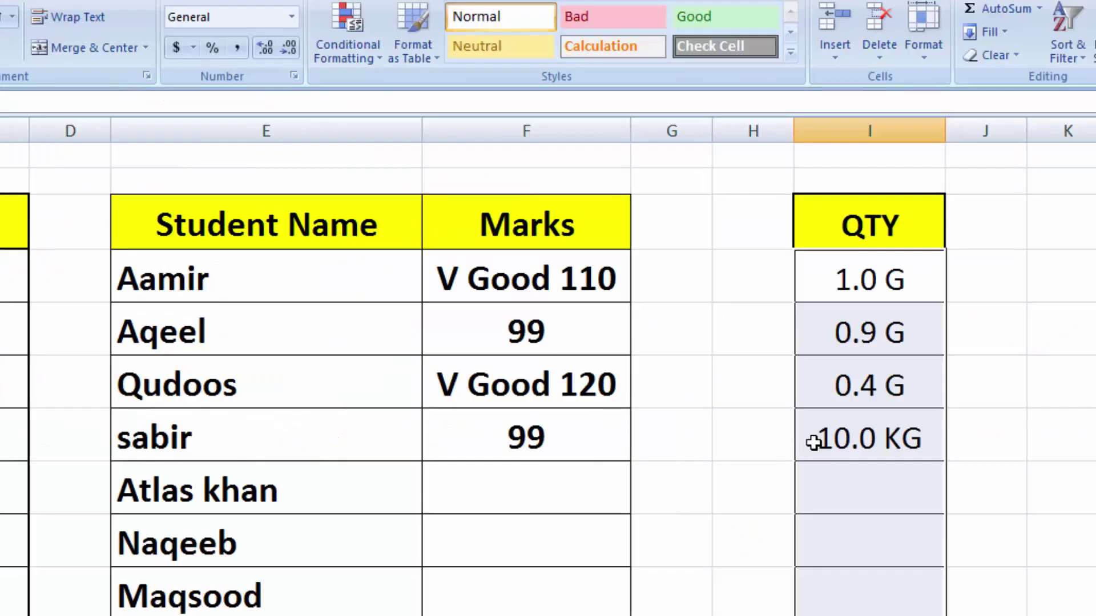
- Enter the quantity 12 in I8 and replace the quantity in I4 with 5 under QTY
left_click(861, 484)
type("12")
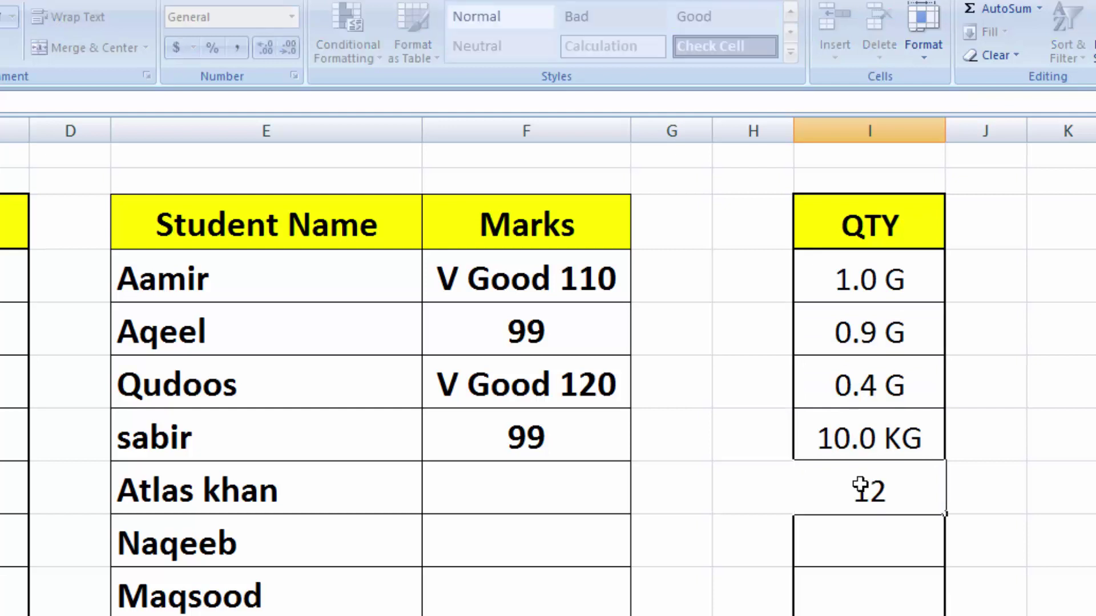
key("Tab")
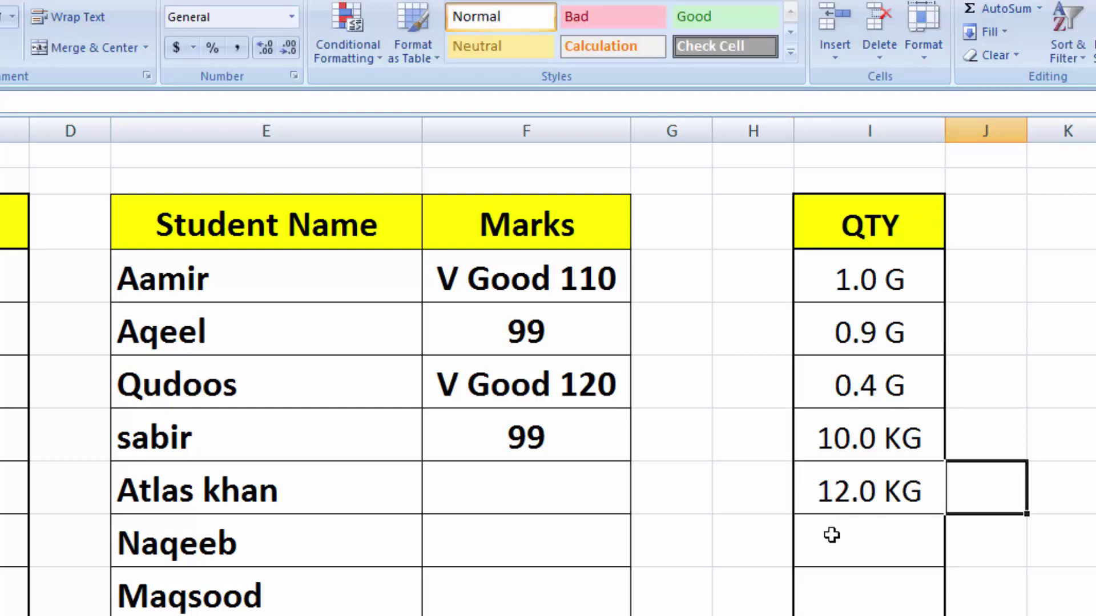
left_click(860, 274)
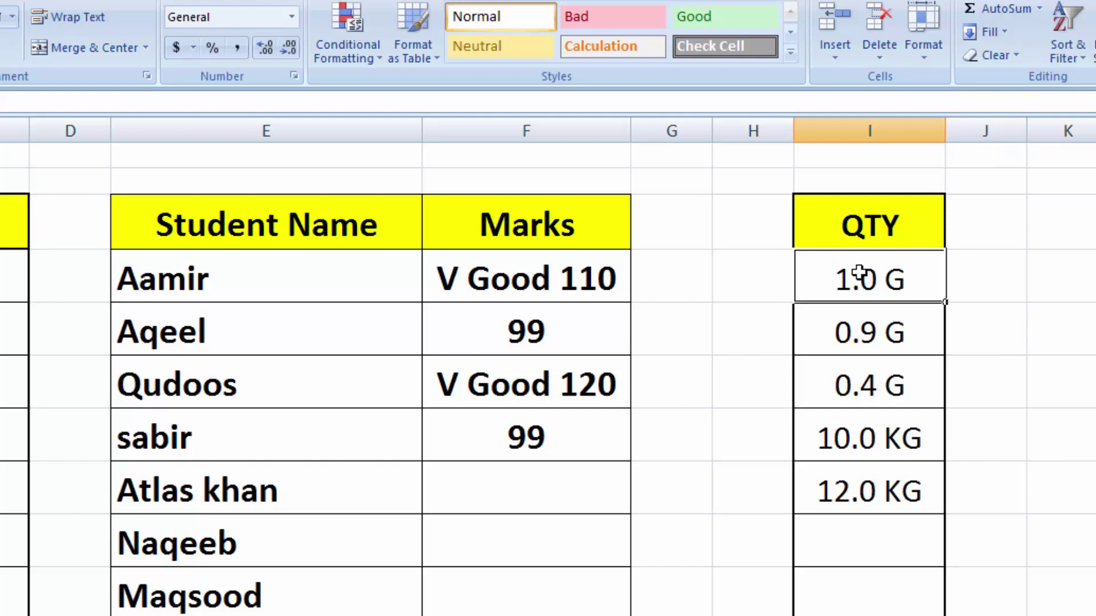
type("5")
key("Tab")
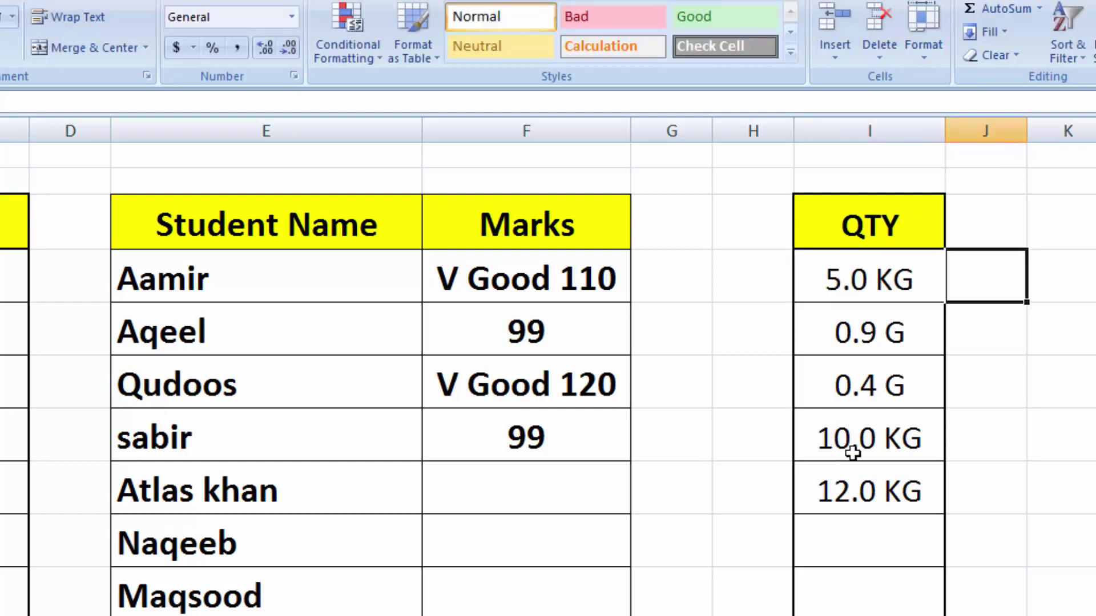
left_click(885, 516)
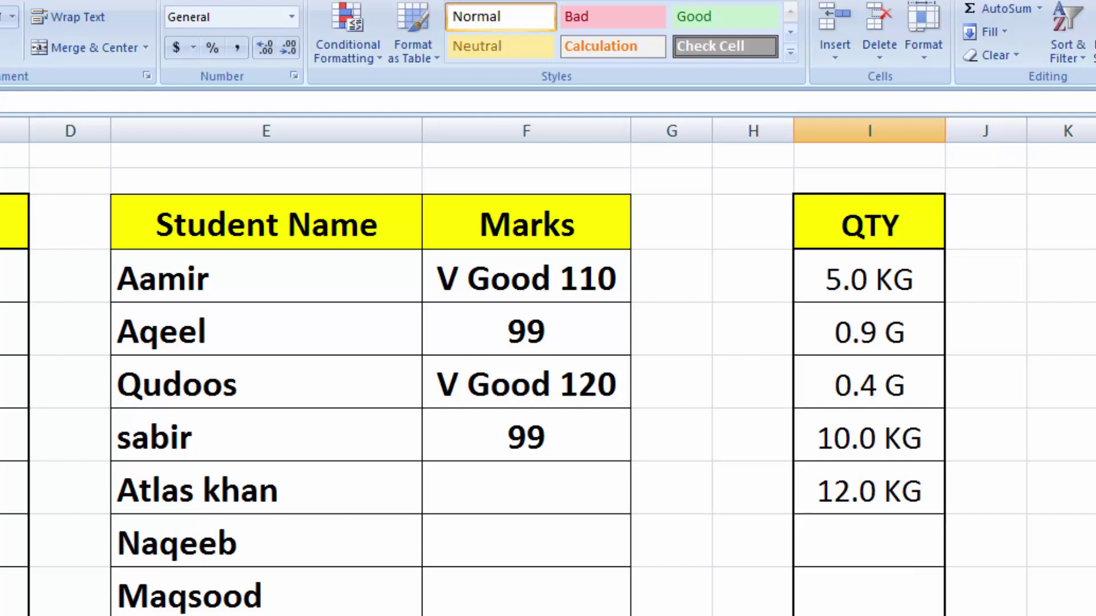